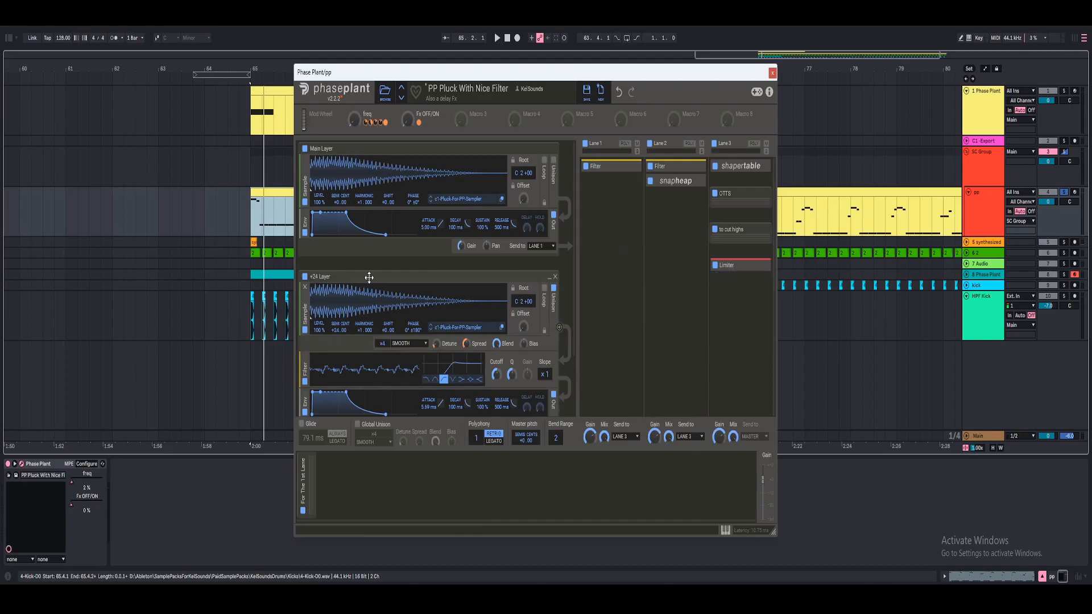
# Delete the automation on the Freq macro of the Phase Plant instrument on the pp track.
pyautogui.moveTo(450, 69); pyautogui.dragTo(412, 57)
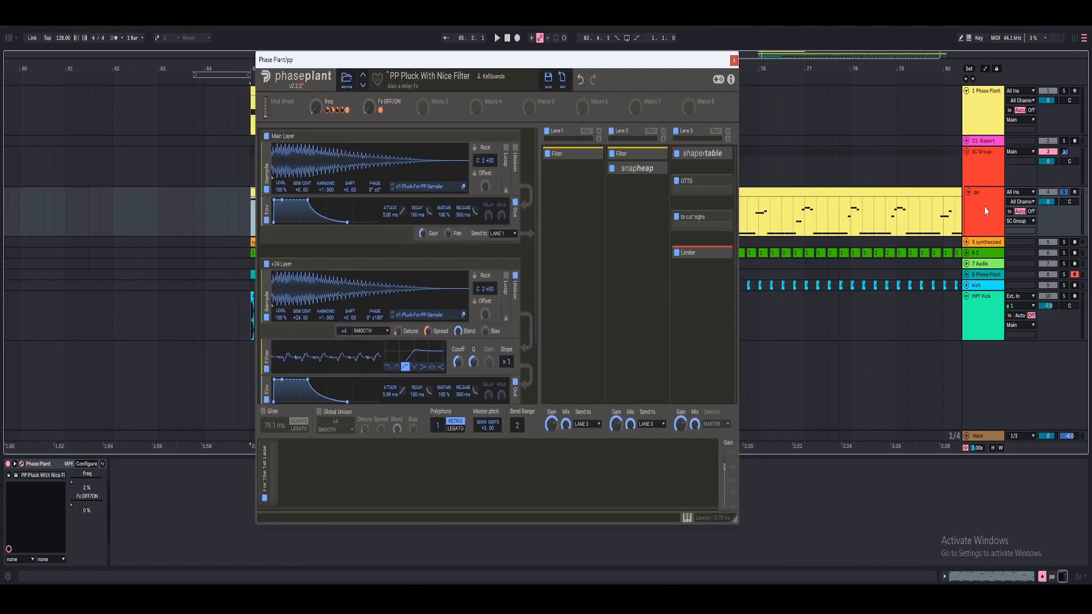
pyautogui.click(985, 208)
pyautogui.press('space')
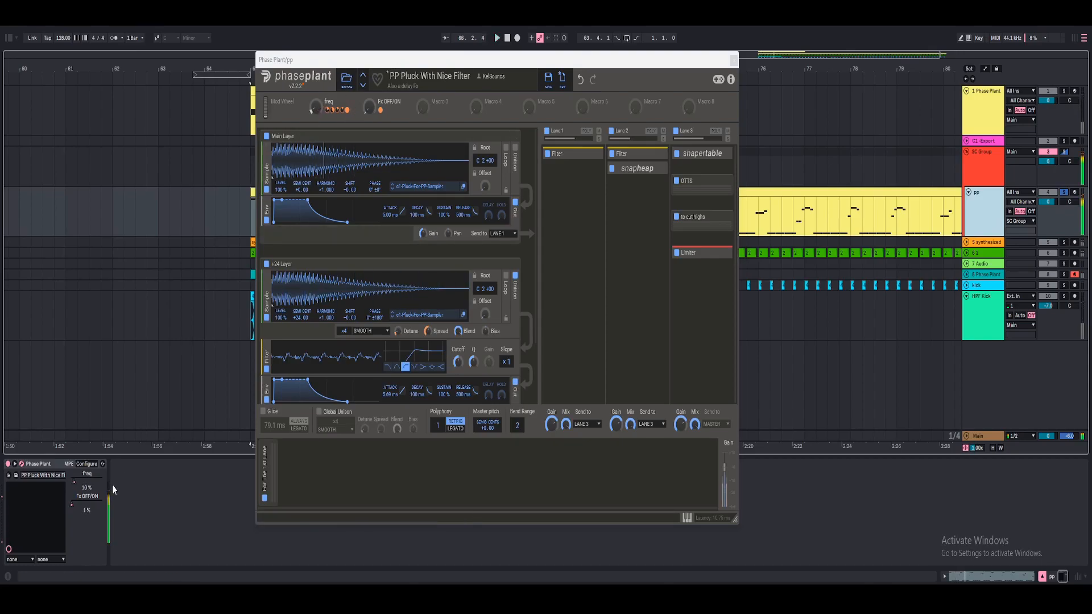
pyautogui.rightClick(84, 483)
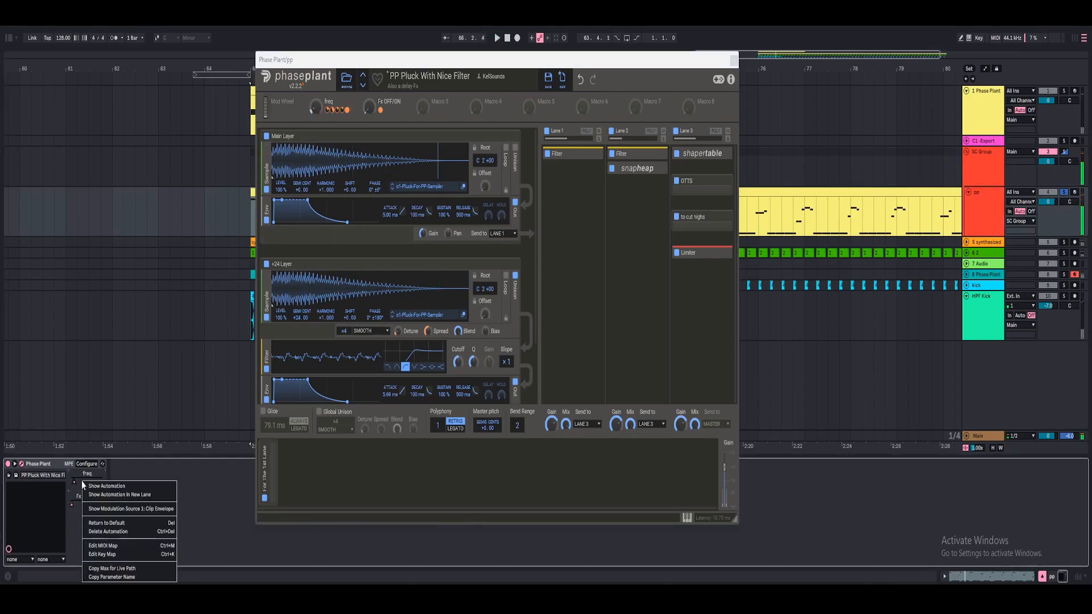
pyautogui.click(98, 532)
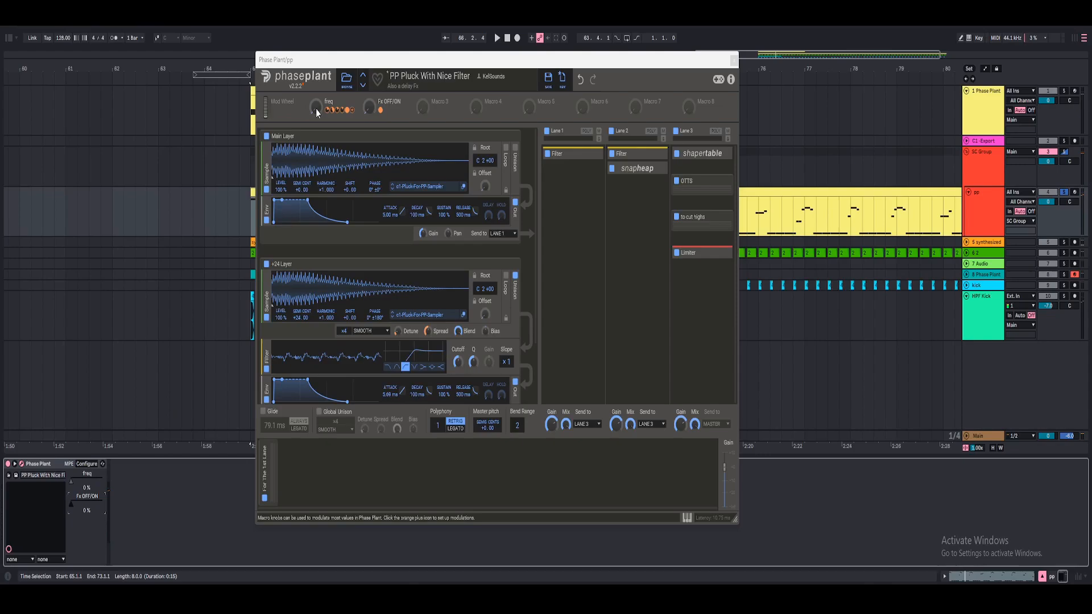
# Raise the freq macro to 100% and audition the pluck with the Fx ON/OFF macro fully up and at 0%.
pyautogui.press('space')
pyautogui.moveTo(315, 108); pyautogui.dragTo(315, 51)
pyautogui.moveTo(369, 108); pyautogui.dragTo(369, 51)
pyautogui.press('space')
pyautogui.moveTo(371, 111); pyautogui.dragTo(372, 164)
pyautogui.moveTo(369, 107); pyautogui.dragTo(369, 51)
pyautogui.press('space')
pyautogui.press('space')
pyautogui.moveTo(369, 107); pyautogui.dragTo(369, 165)
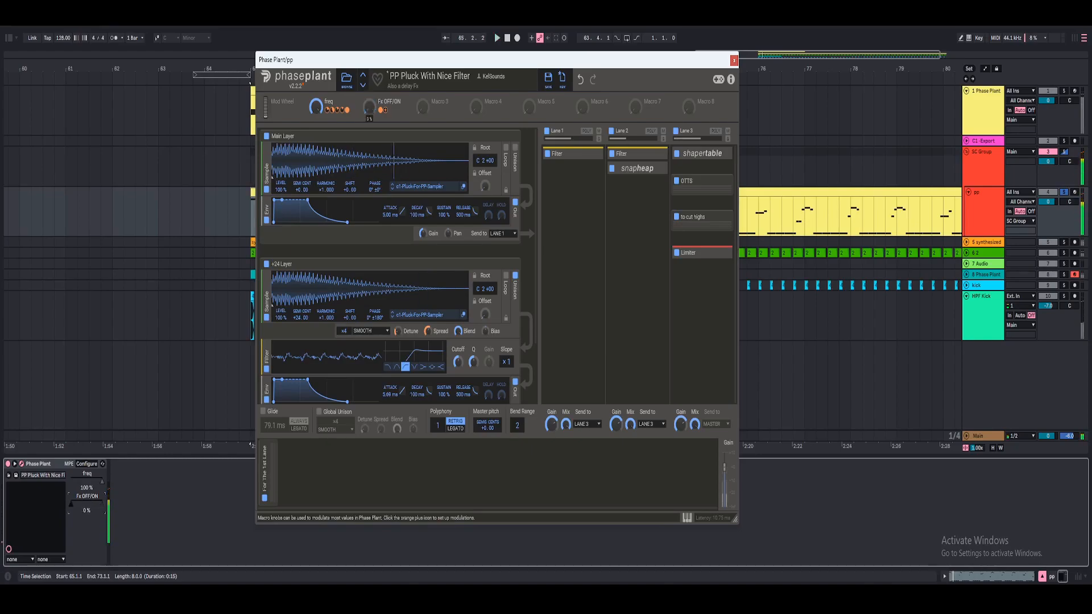
# Compare the sound of the pluck with the freq macro at 0% and at 100%.
pyautogui.press('space')
pyautogui.moveTo(316, 107); pyautogui.dragTo(315, 168)
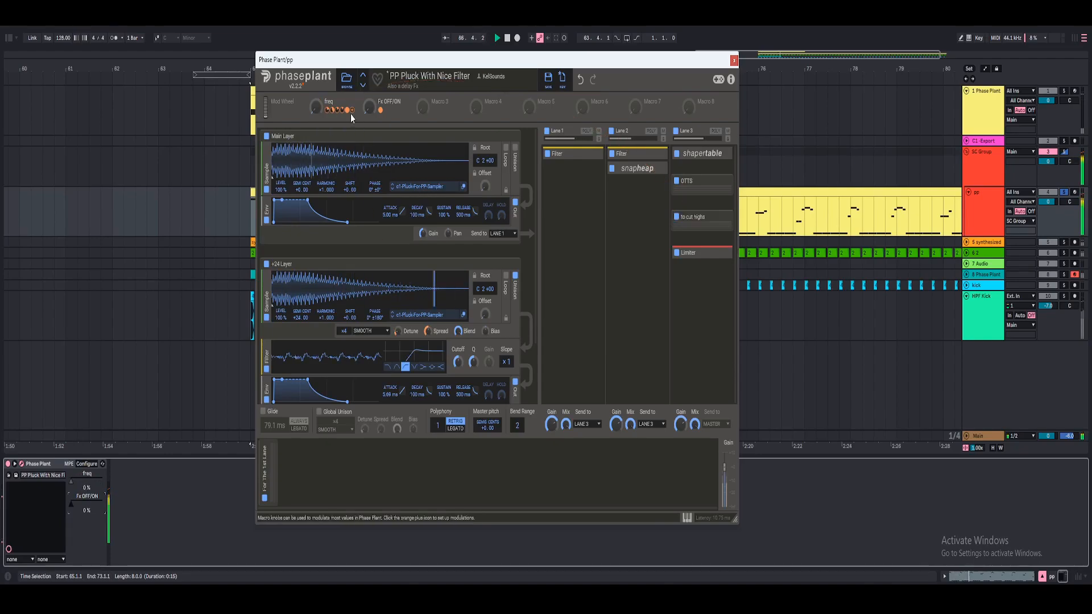
pyautogui.press('space')
pyautogui.moveTo(316, 108); pyautogui.dragTo(315, 49)
pyautogui.press('space')
pyautogui.press('space')
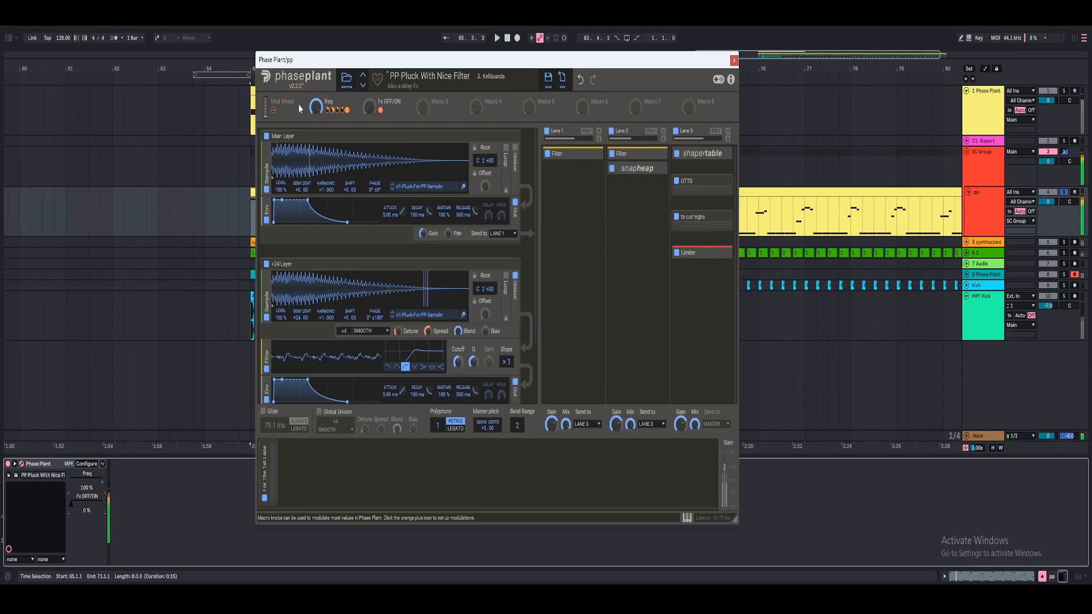
# Examine the Main Layer, the +24 Layer and the effect lanes of the PP Pluck patch.
pyautogui.click(734, 61)
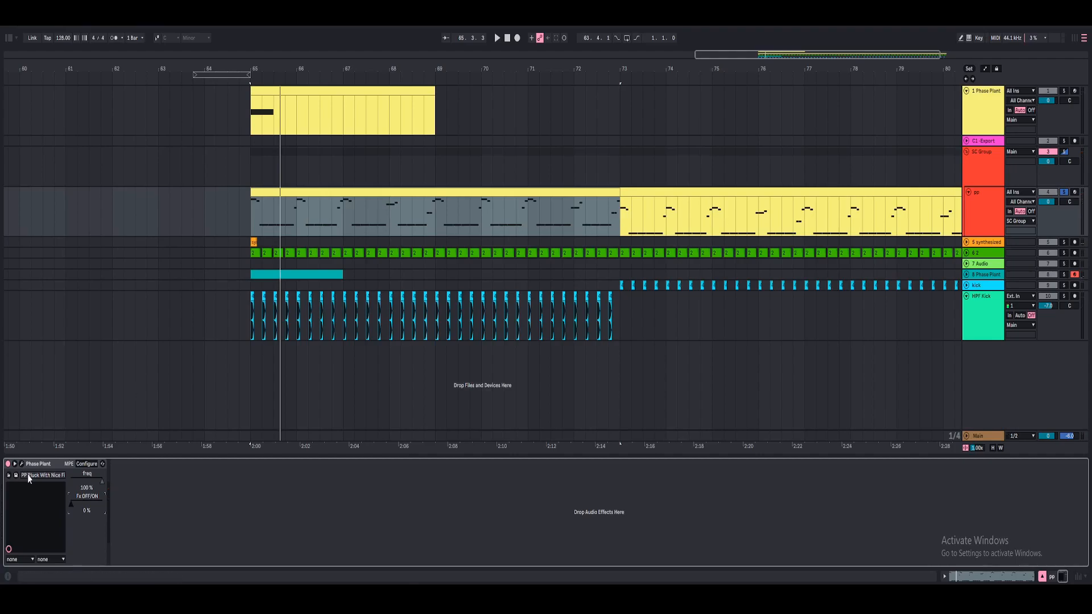
pyautogui.click(22, 465)
pyautogui.scroll(1, 317, 170)
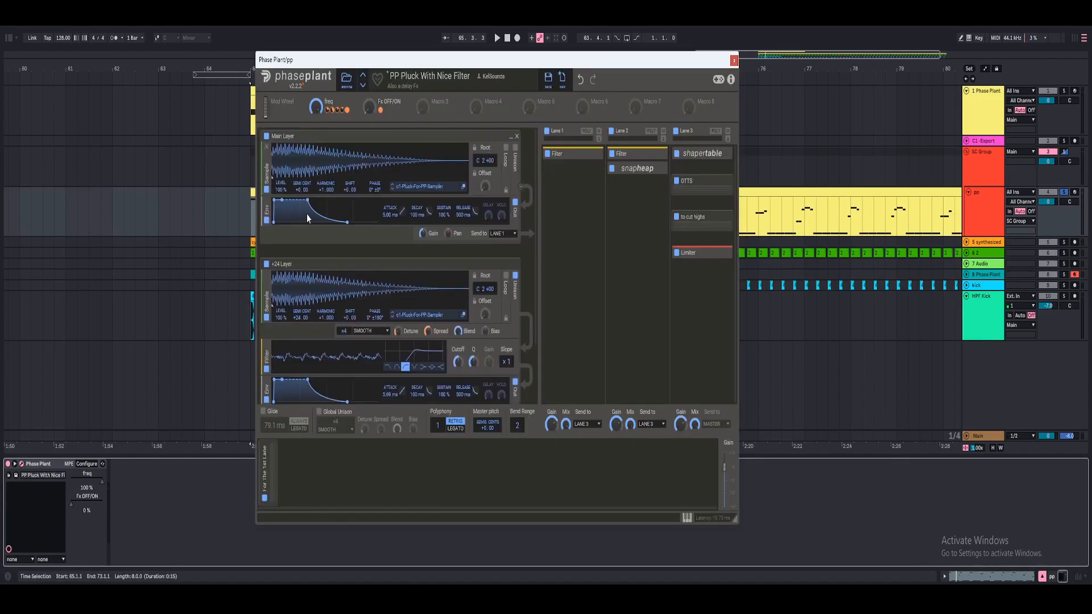
pyautogui.scroll(-1, 313, 310)
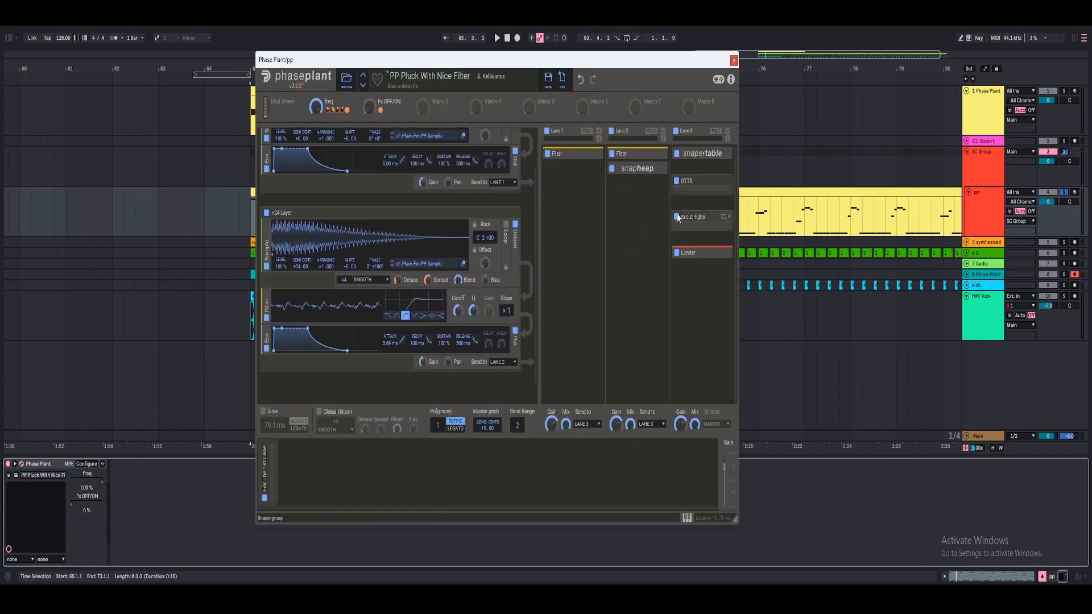
pyautogui.scroll(1, 532, 233)
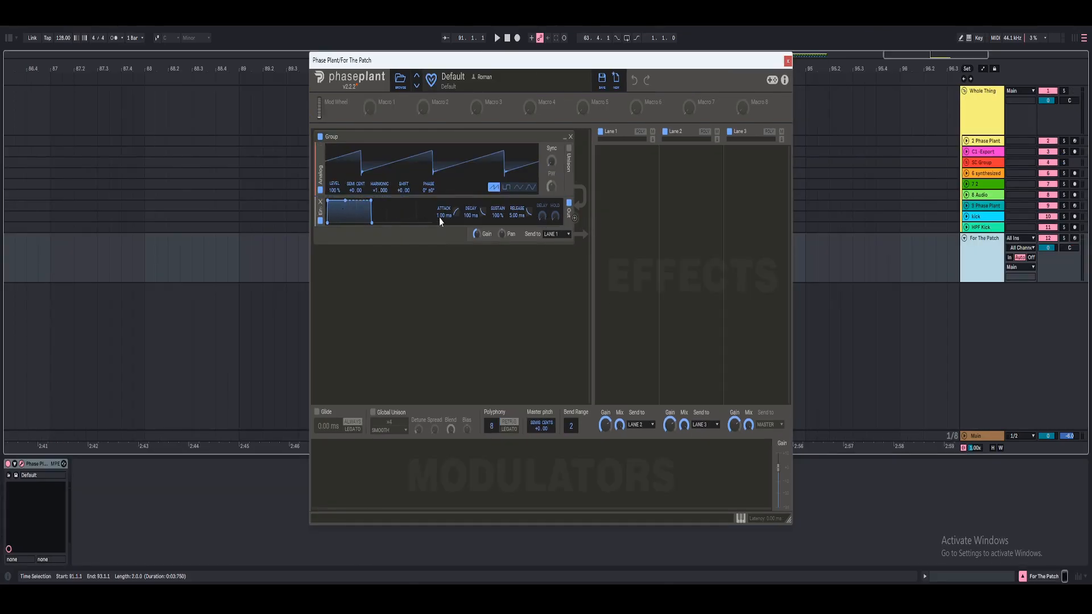
# Set the envelope's Release to 500 ms in the default patch on the For The Patch track and close Phase Plant.
pyautogui.rightClick(516, 216)
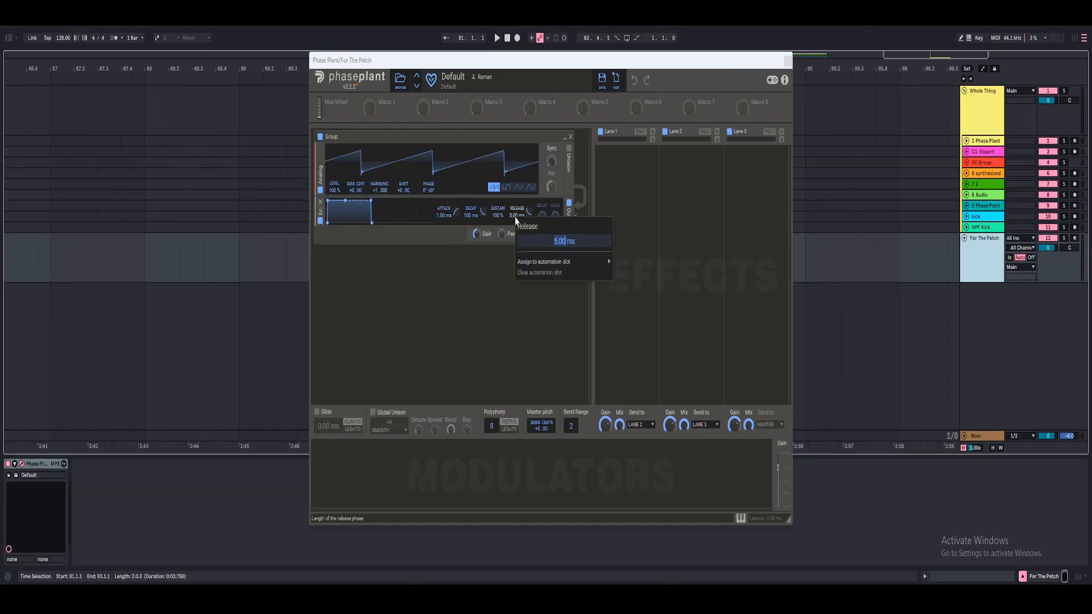
pyautogui.press('Return')
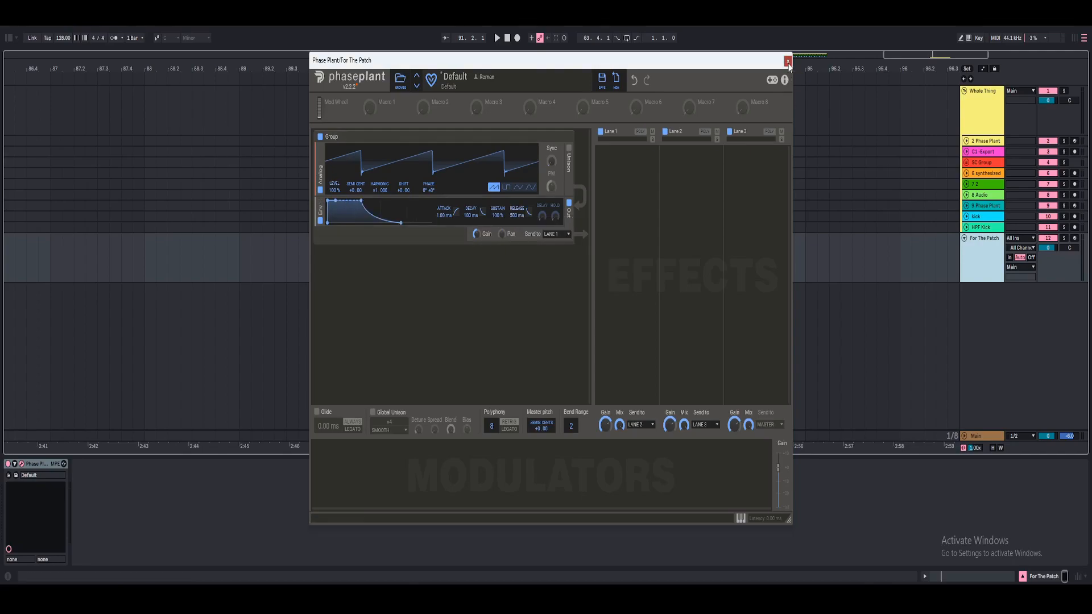
pyautogui.click(788, 61)
# Add a C3 note at the start of the For The Patch clip and lengthen it to one beat.
pyautogui.click(565, 237)
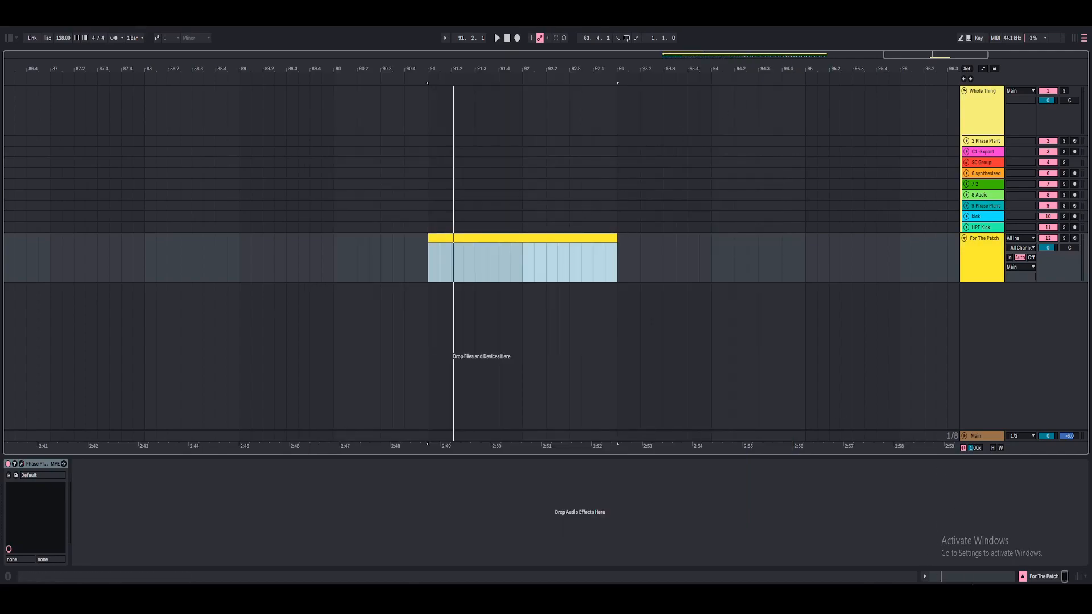
pyautogui.click(968, 580)
pyautogui.scroll(-1, 194, 421)
pyautogui.doubleClick(187, 476)
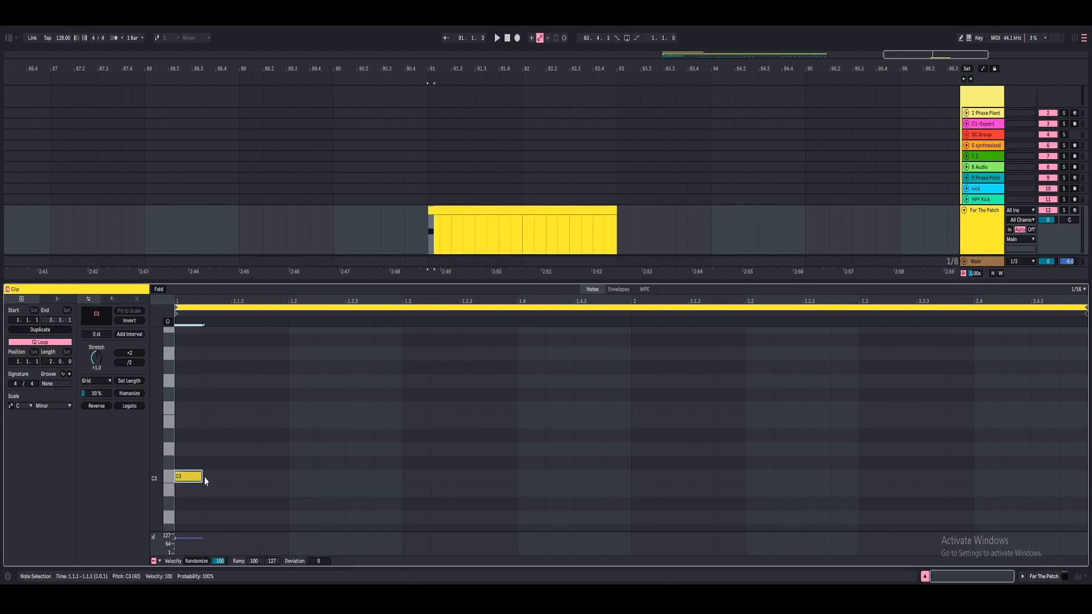
pyautogui.moveTo(202, 479); pyautogui.dragTo(288, 478)
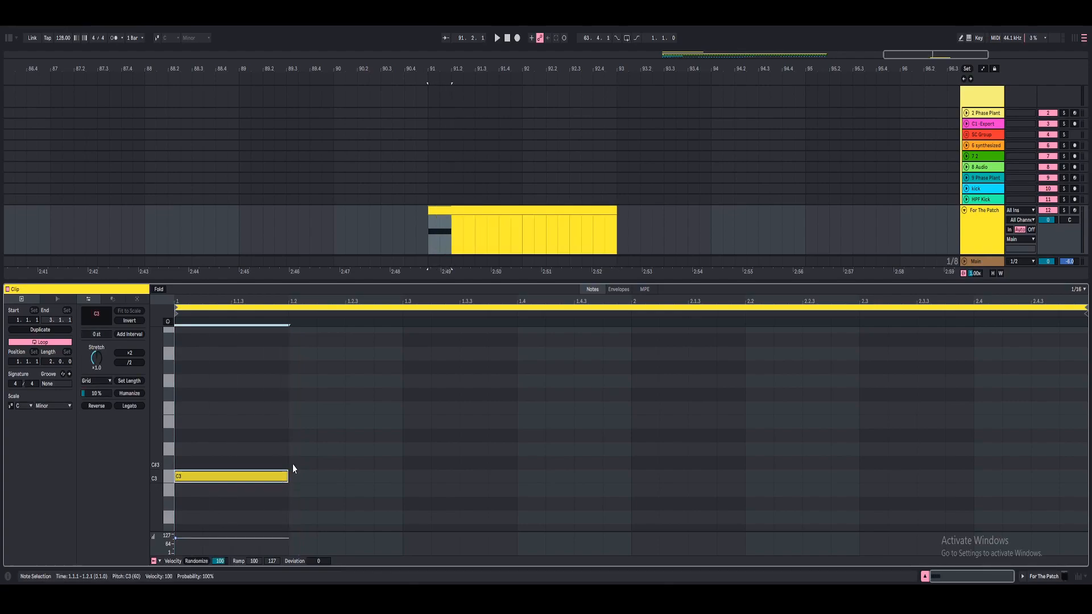
# Transpose the note down two octaves to C1 and shorten it to a sixteenth note, checking it in playback.
pyautogui.hotkey('shift', 'Down')
pyautogui.hotkey('shift', 'Down')
pyautogui.scroll(-1, 310, 484)
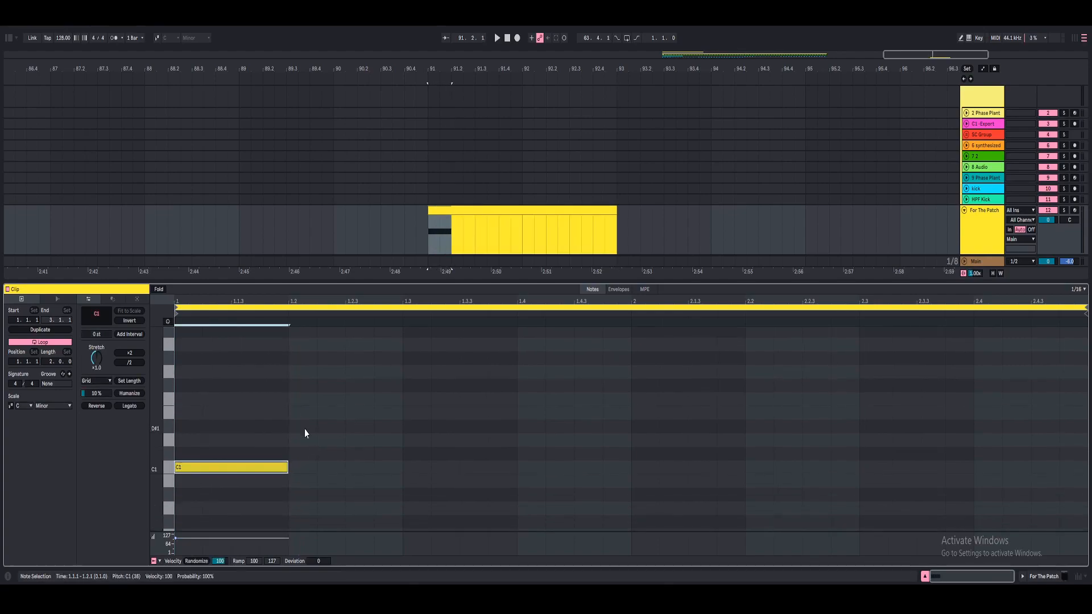
pyautogui.click(132, 364)
pyautogui.click(131, 363)
pyautogui.click(132, 363)
pyautogui.press('space')
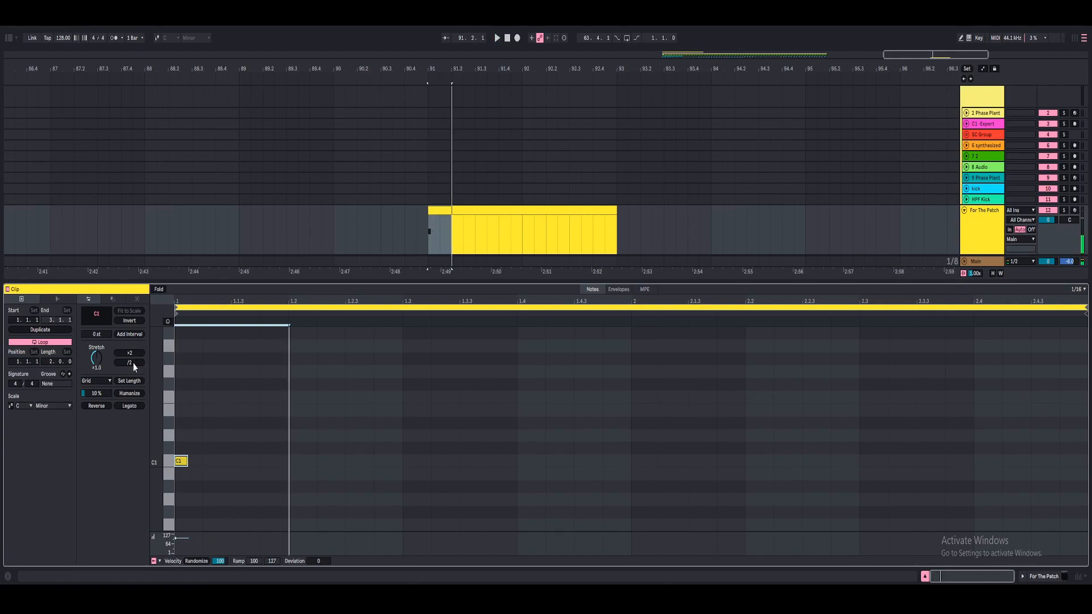
pyautogui.click(130, 353)
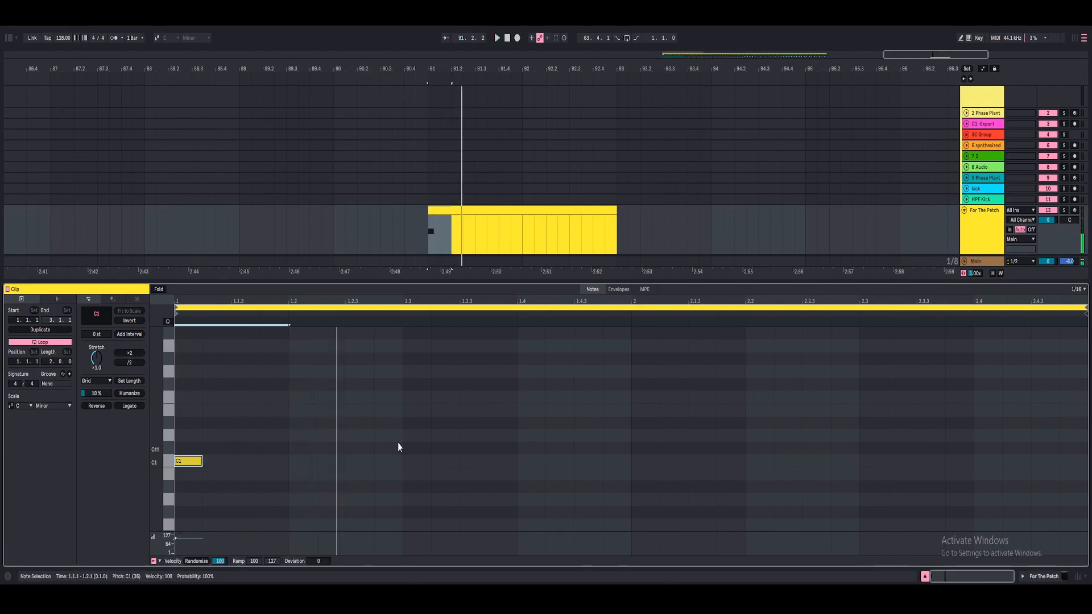
# Reopen Phase Plant on the For The Patch track and add a Faturator effect to Lane 1.
pyautogui.click(1045, 577)
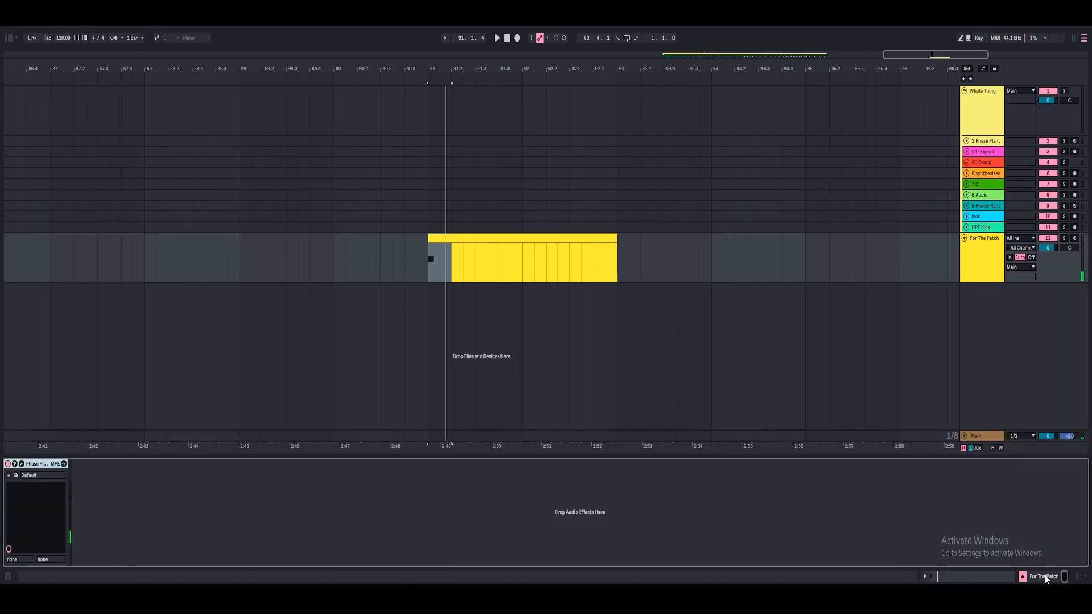
pyautogui.hotkey('ctrl', 'alt', 'p')
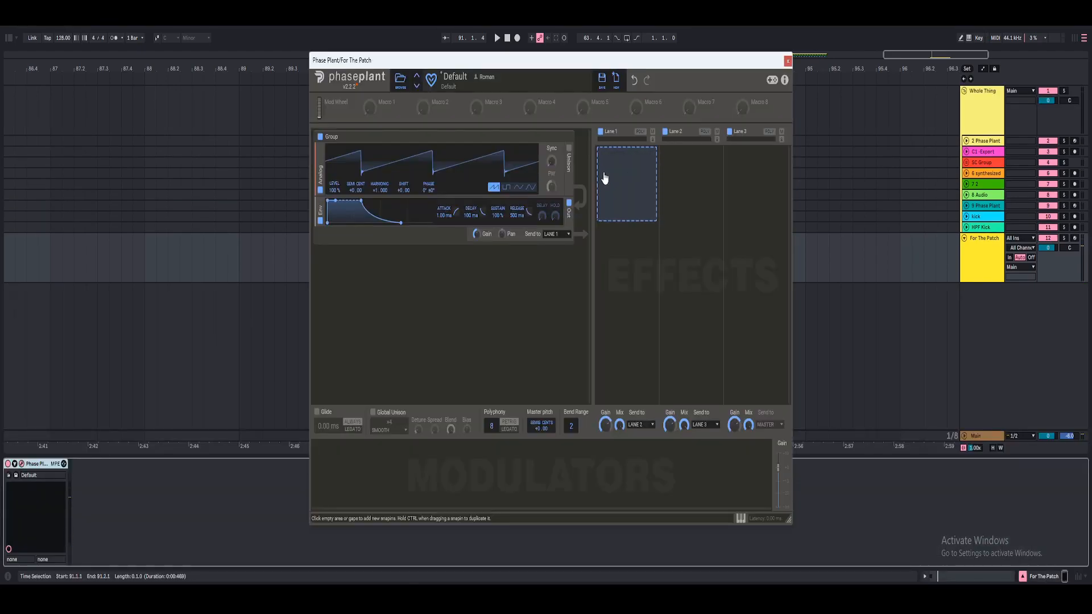
pyautogui.click(638, 184)
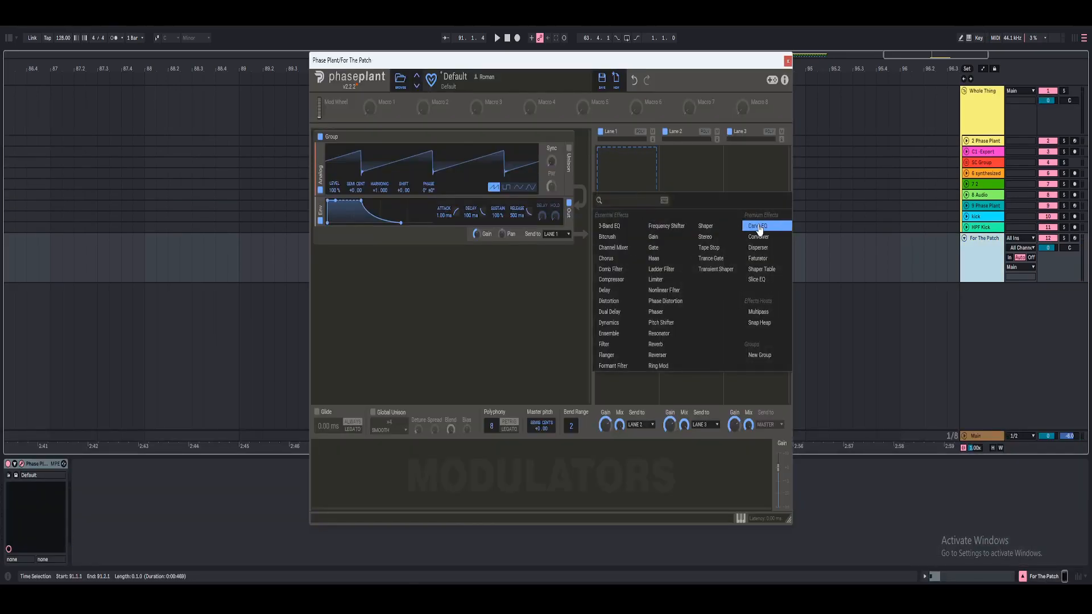
pyautogui.click(757, 258)
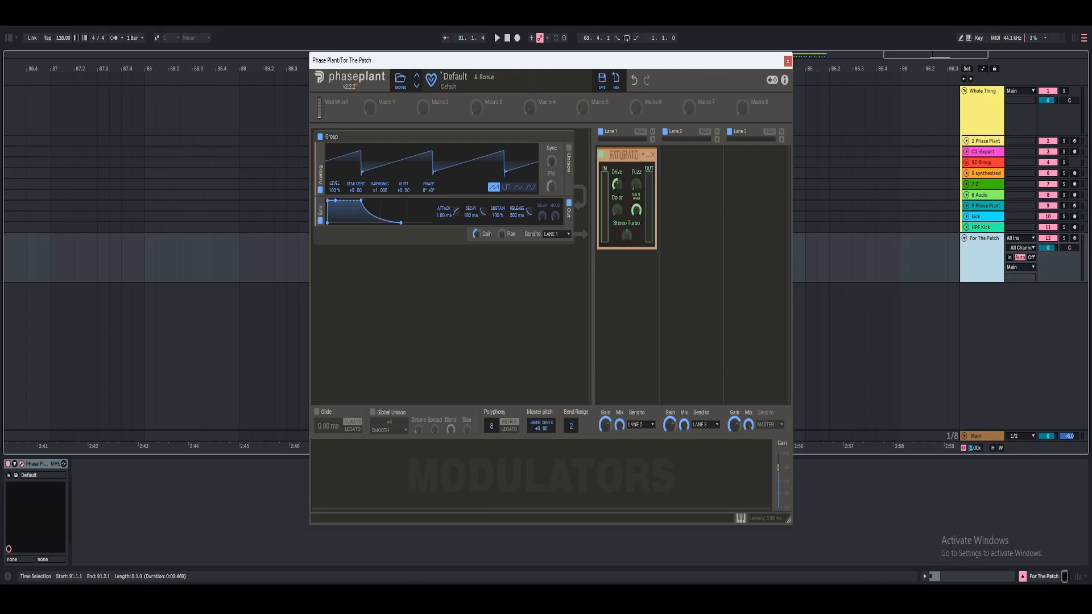
# Set the Faturator's Drive to 50, audition the result and collapse the effect.
pyautogui.rightClick(617, 184)
pyautogui.write('50')
pyautogui.press('Return')
pyautogui.press('space')
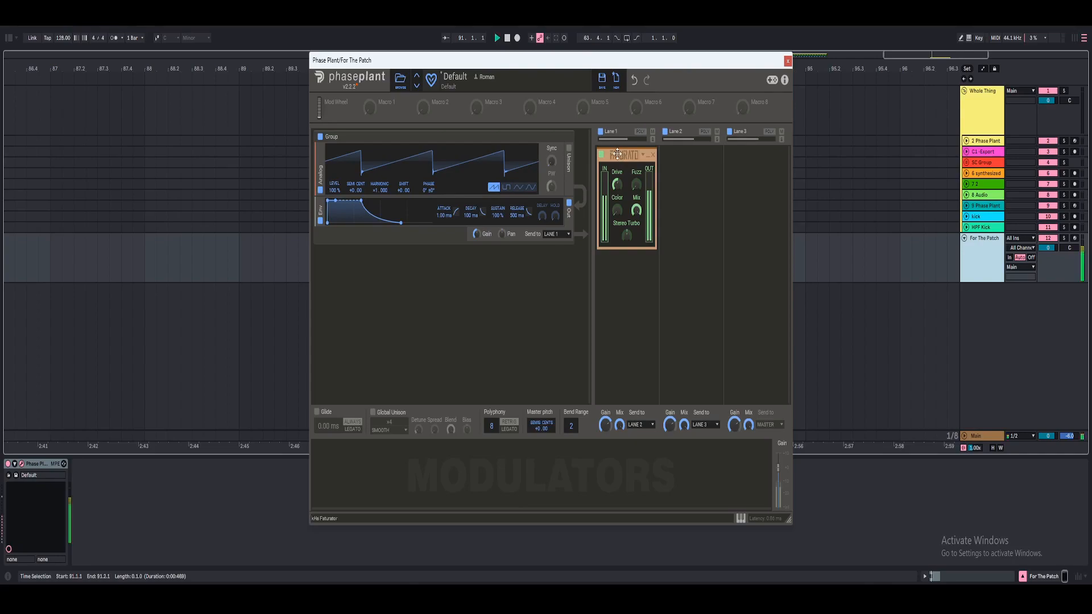
pyautogui.press('space')
pyautogui.click(653, 155)
# Add a Shaper below Faturator and form an S-shaped curve with its upper node at about X 0.26, Y 0.70.
pyautogui.click(646, 193)
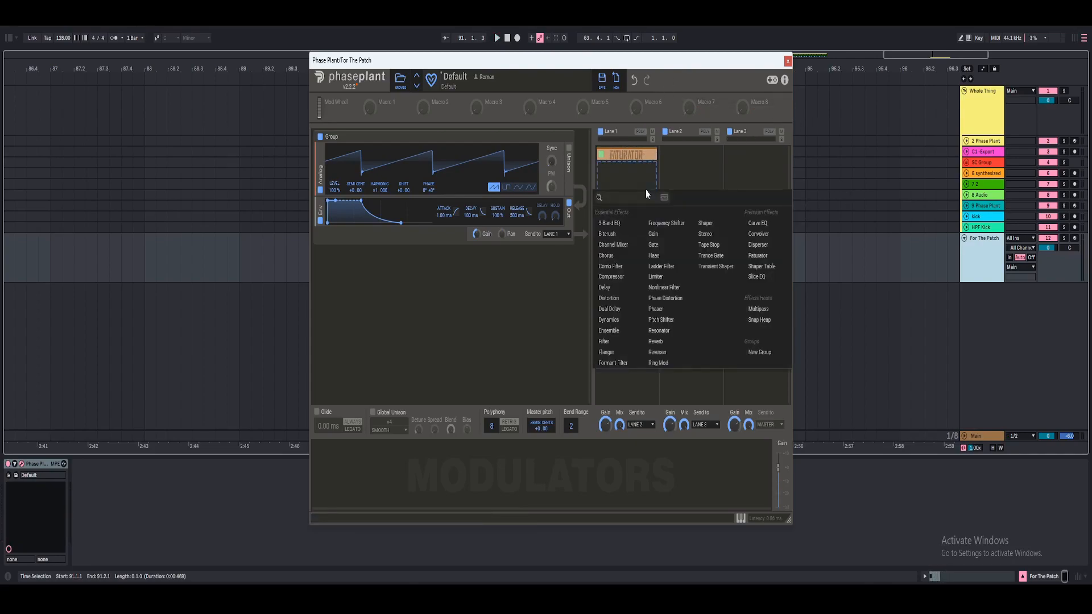
pyautogui.click(706, 224)
pyautogui.moveTo(617, 220); pyautogui.dragTo(636, 192)
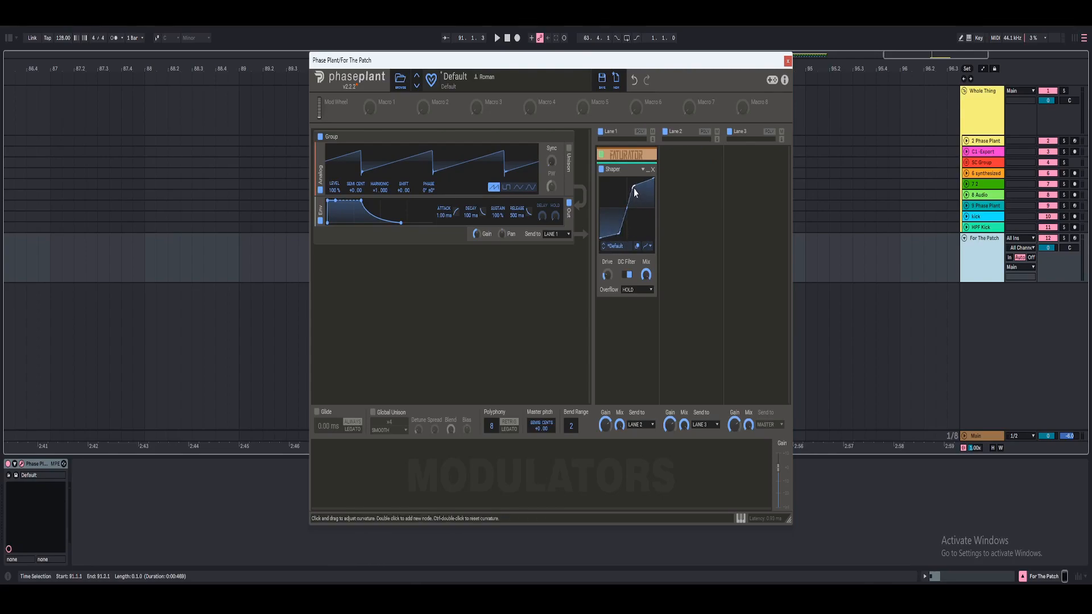
pyautogui.rightClick(635, 190)
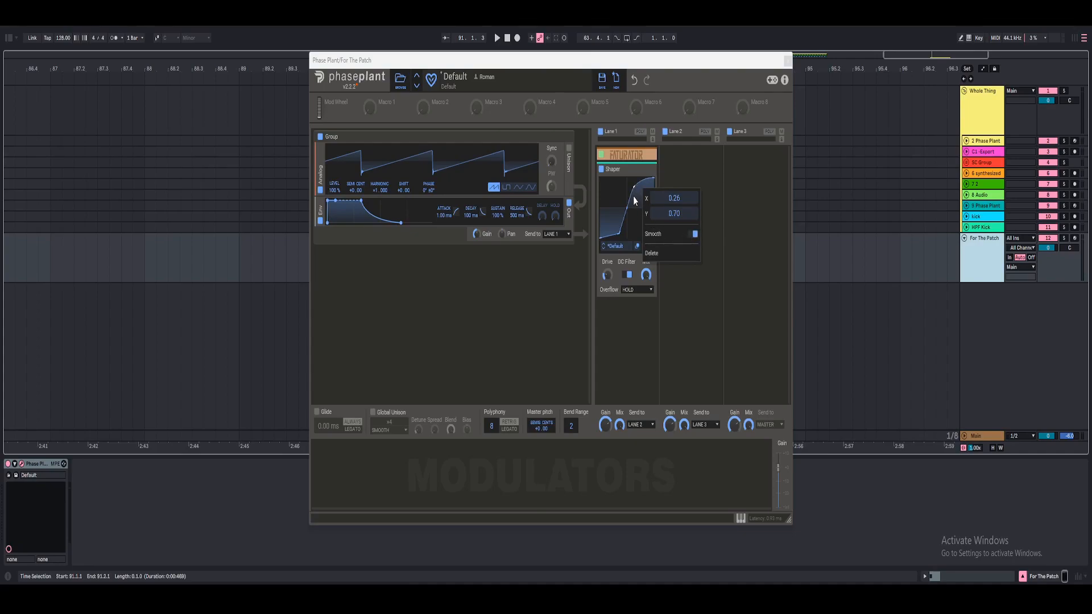
pyautogui.click(634, 199)
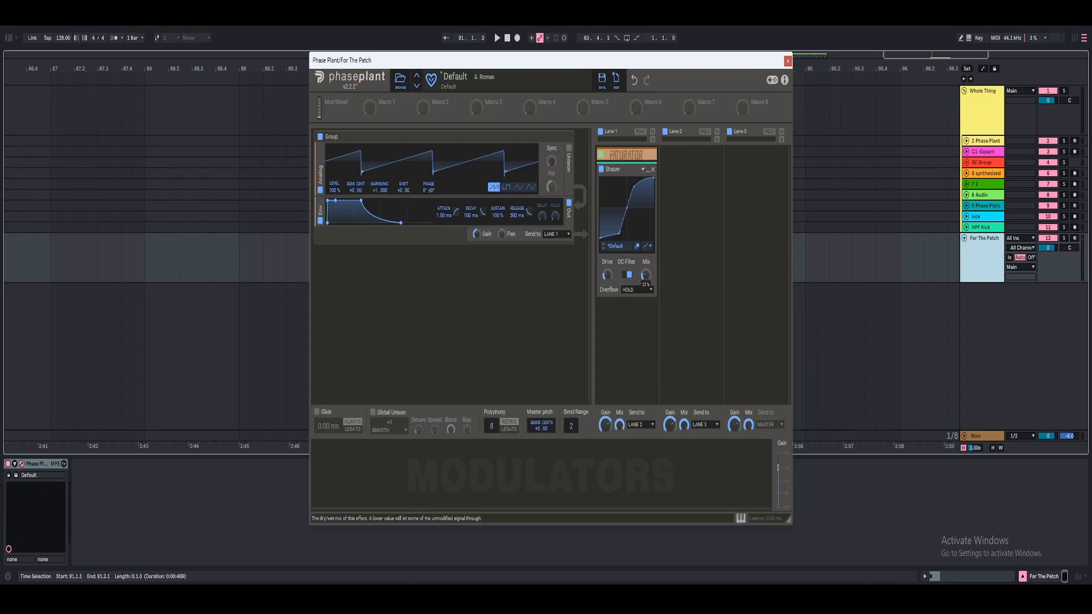
# Audition the sound with the Shaper's Mix lowered to about 22% and collapse the Shaper.
pyautogui.press('space')
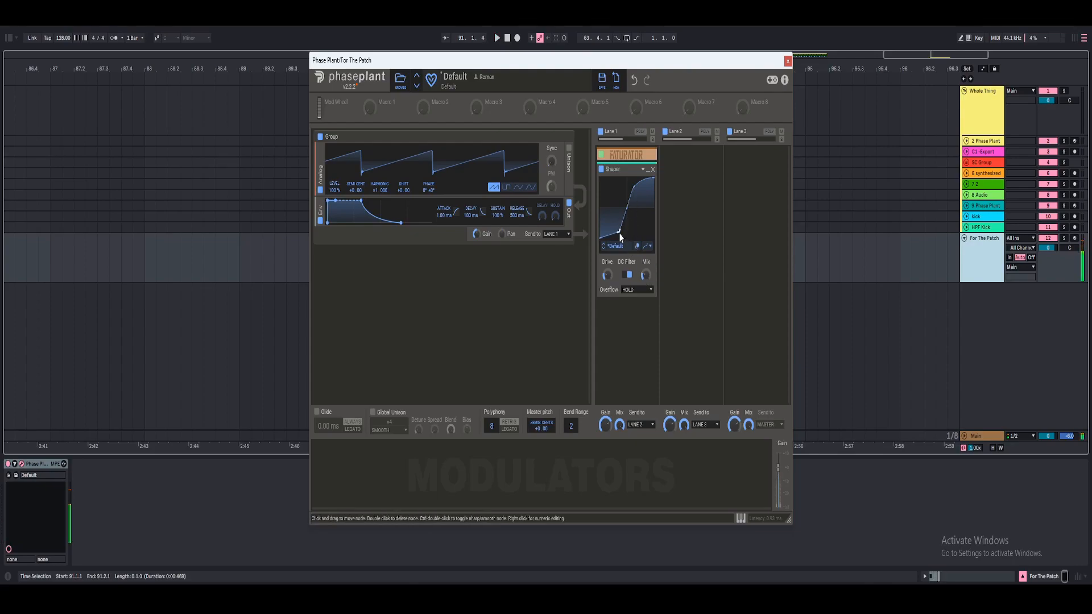
pyautogui.press('space')
pyautogui.click(647, 170)
# Add a Snap Heap below the Shaper in Lane 1 and open its editor.
pyautogui.click(656, 223)
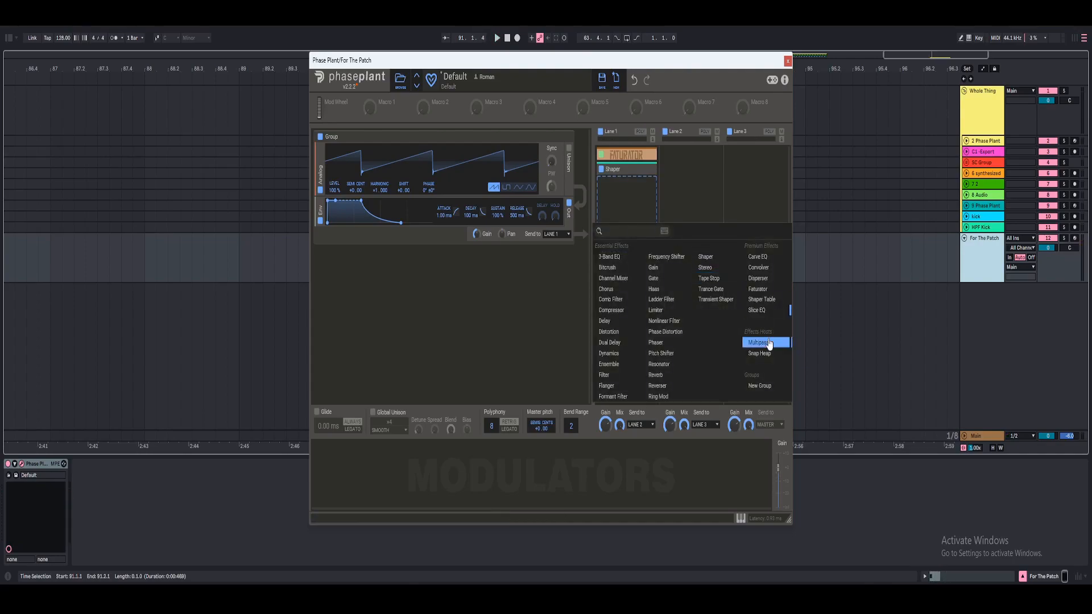
pyautogui.click(765, 353)
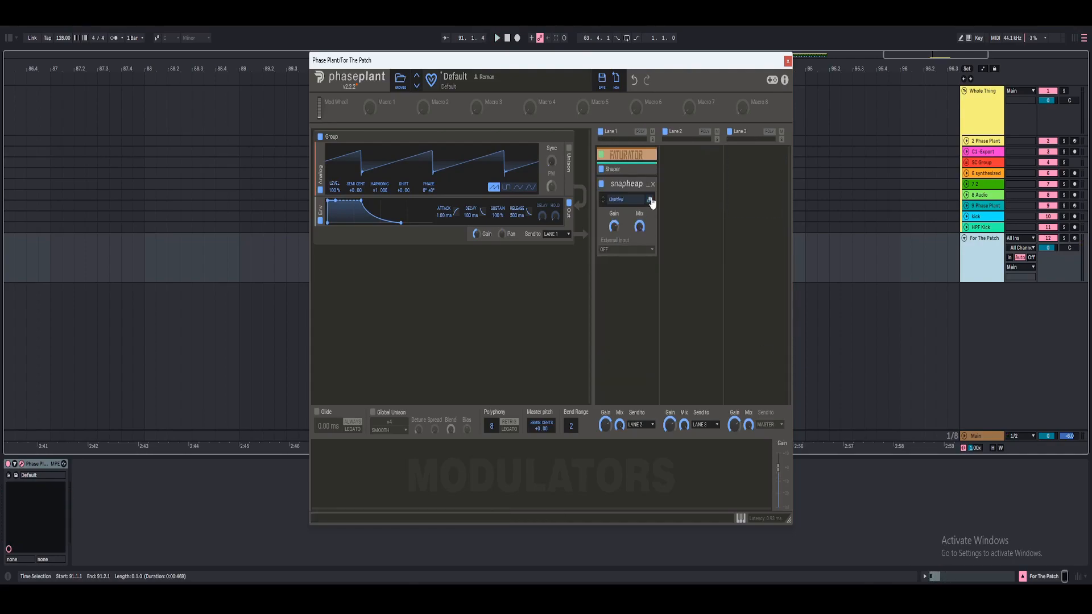
pyautogui.click(650, 200)
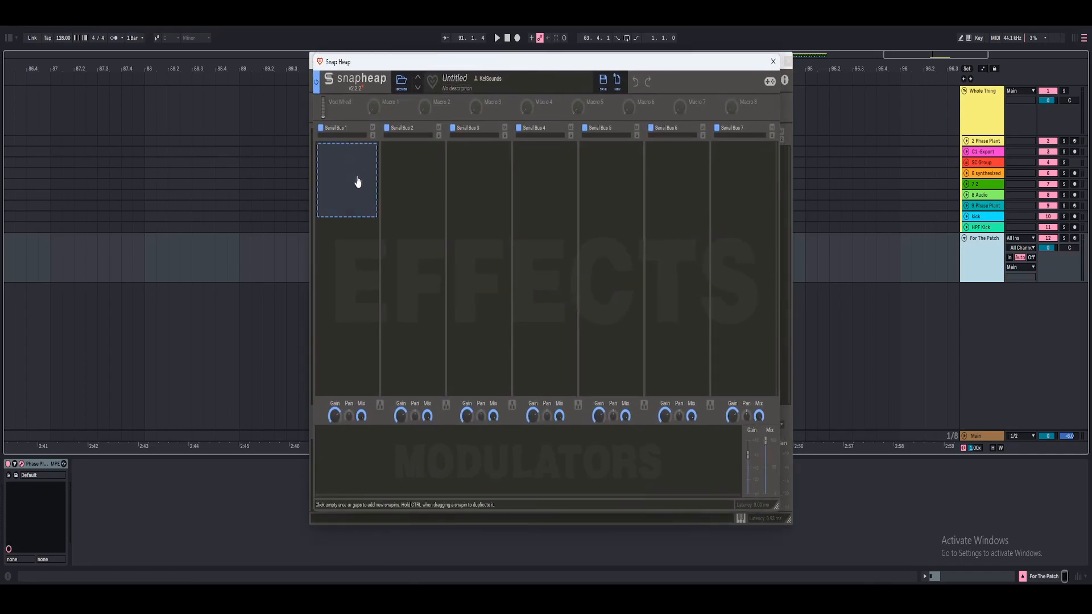
pyautogui.click(343, 190)
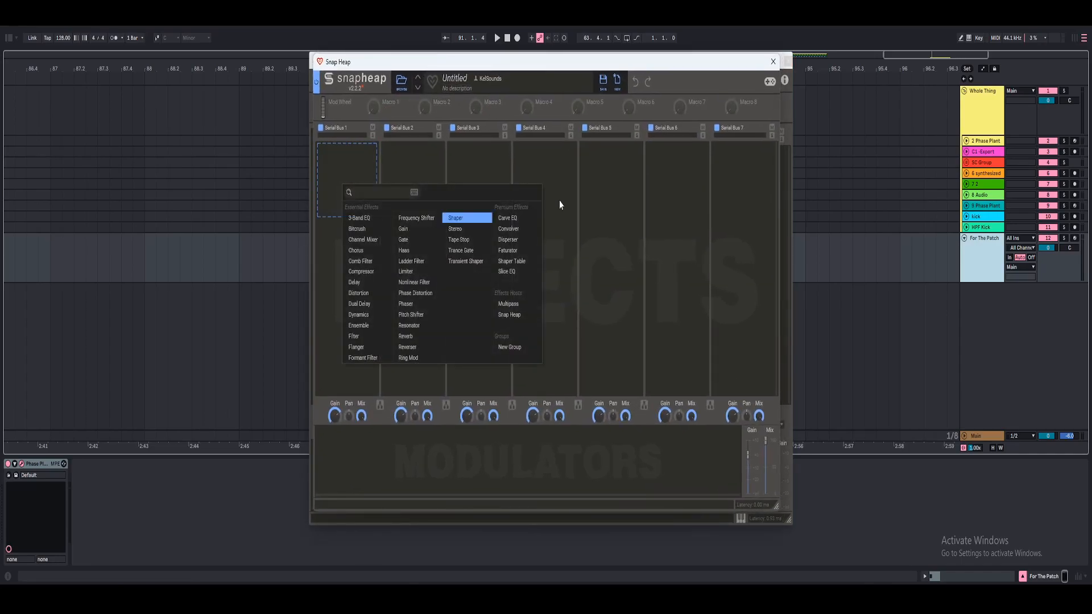
pyautogui.click(337, 163)
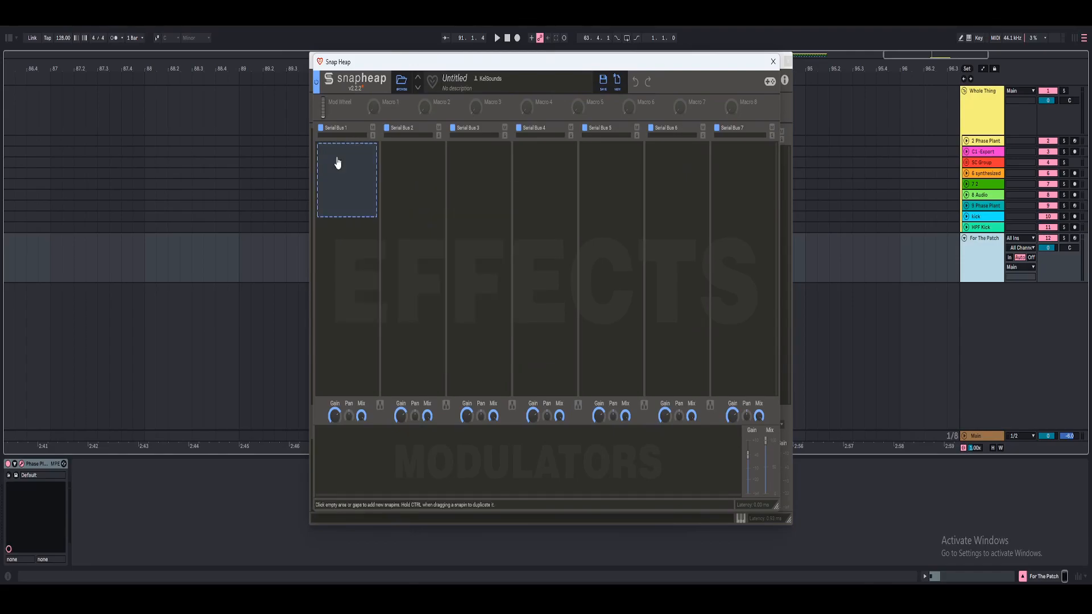
pyautogui.click(359, 186)
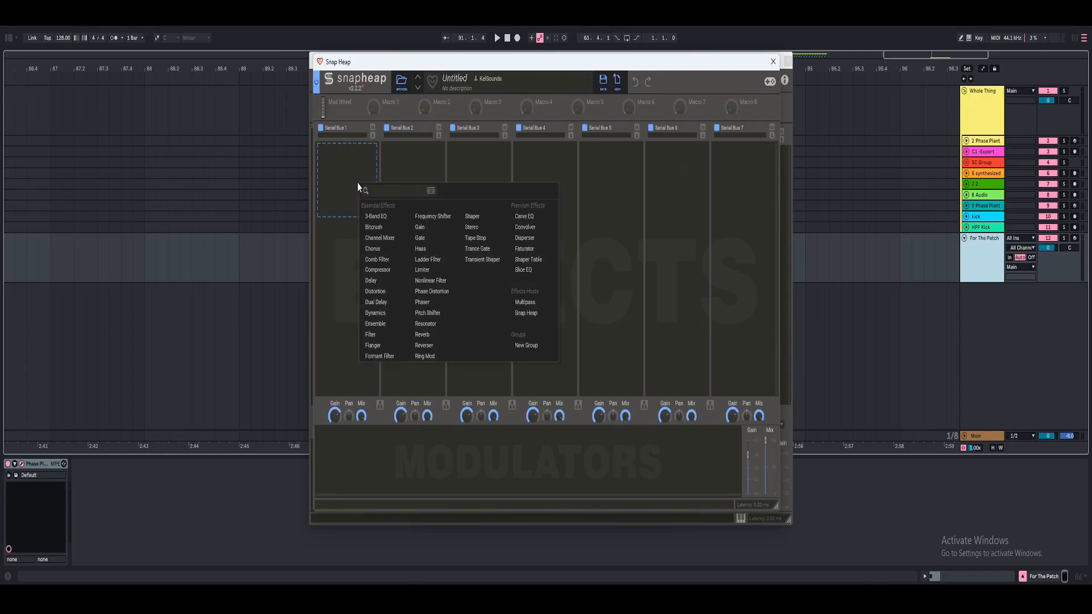
pyautogui.click(525, 302)
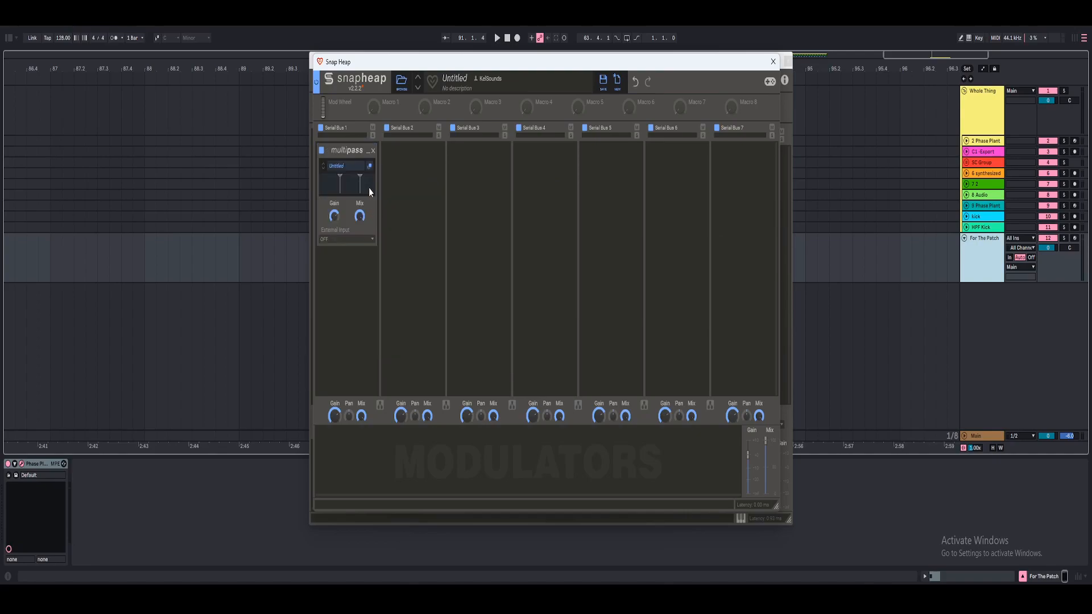
pyautogui.click(373, 151)
# Add a nested Snap Heap to Serial Bus 1 and open its editor.
pyautogui.click(361, 199)
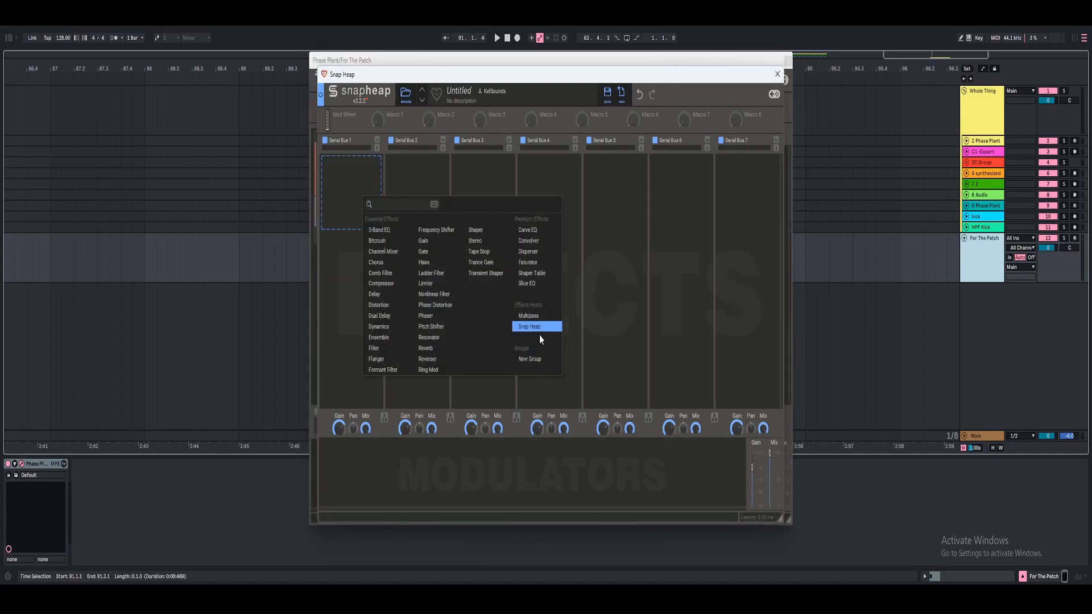
pyautogui.click(531, 328)
pyautogui.click(374, 176)
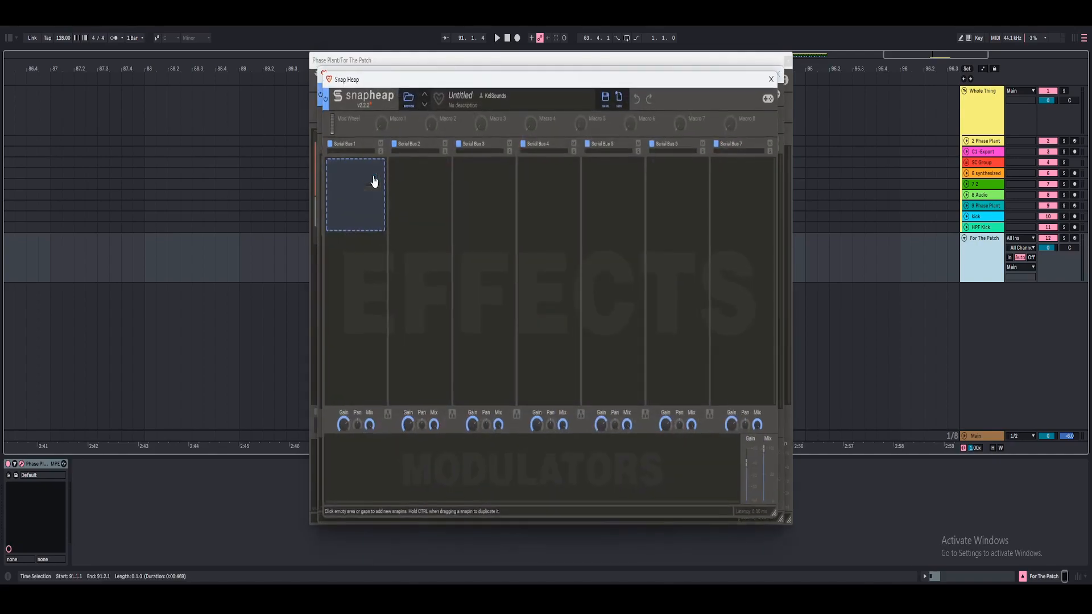
# Add a Multipass to Serial Bus 1 of the nested Snap Heap and reduce it to two bands.
pyautogui.click(369, 197)
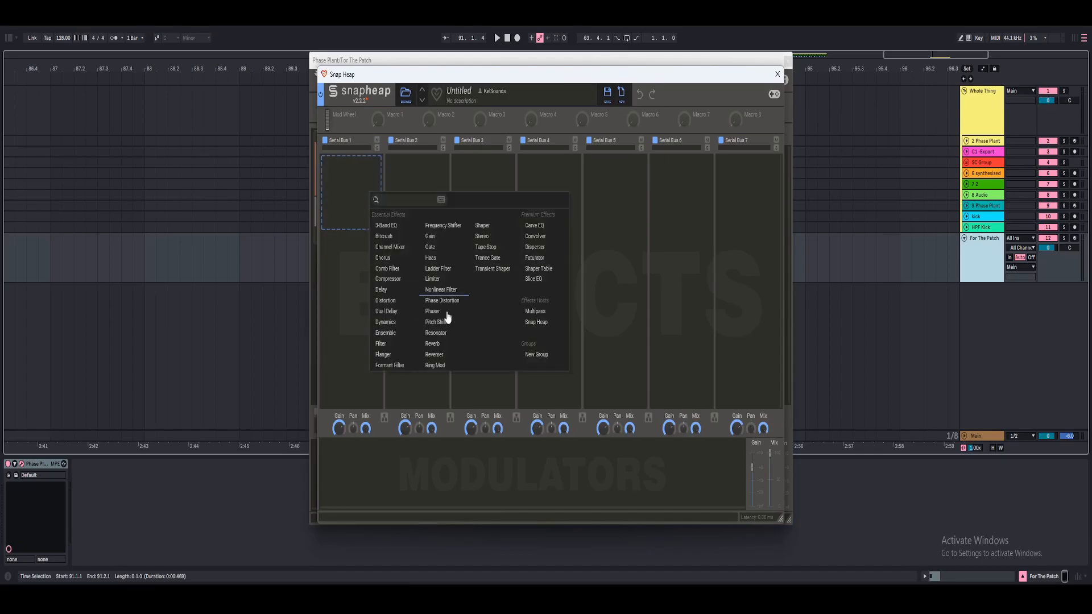
pyautogui.click(541, 312)
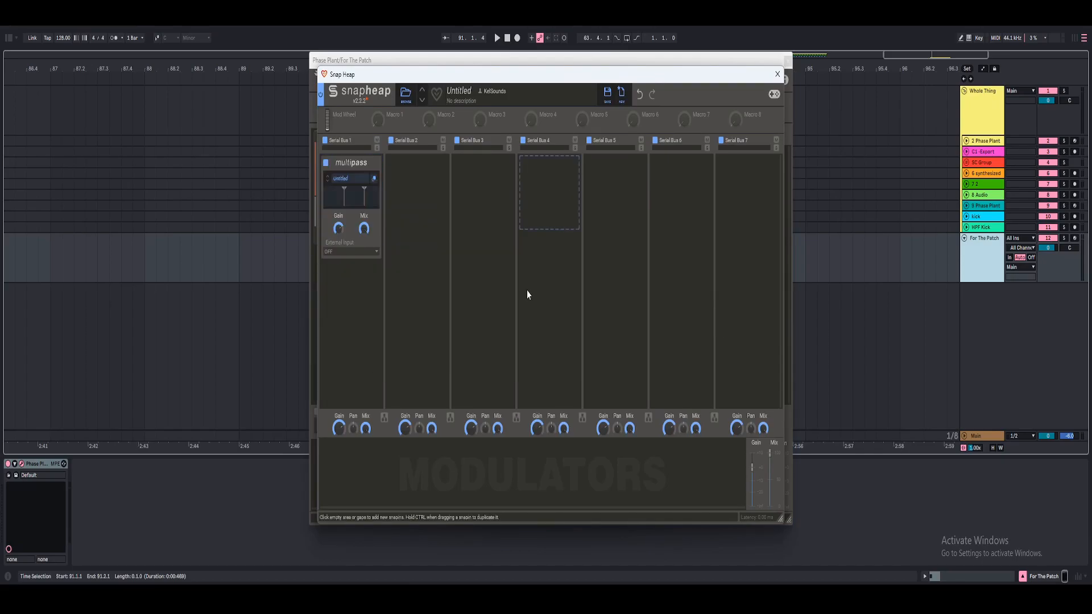
pyautogui.click(375, 180)
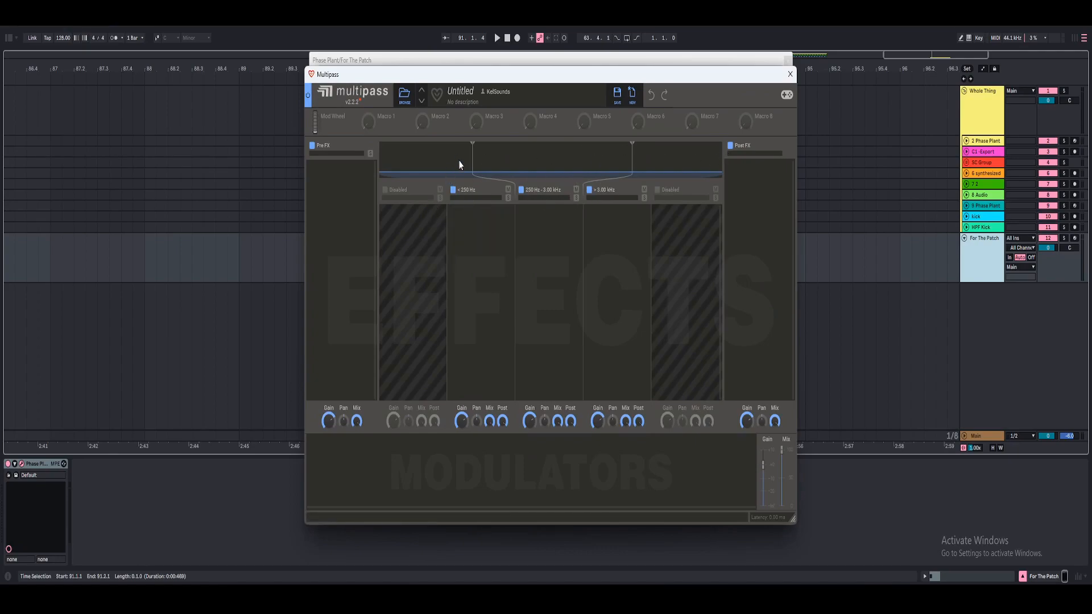
pyautogui.click(590, 189)
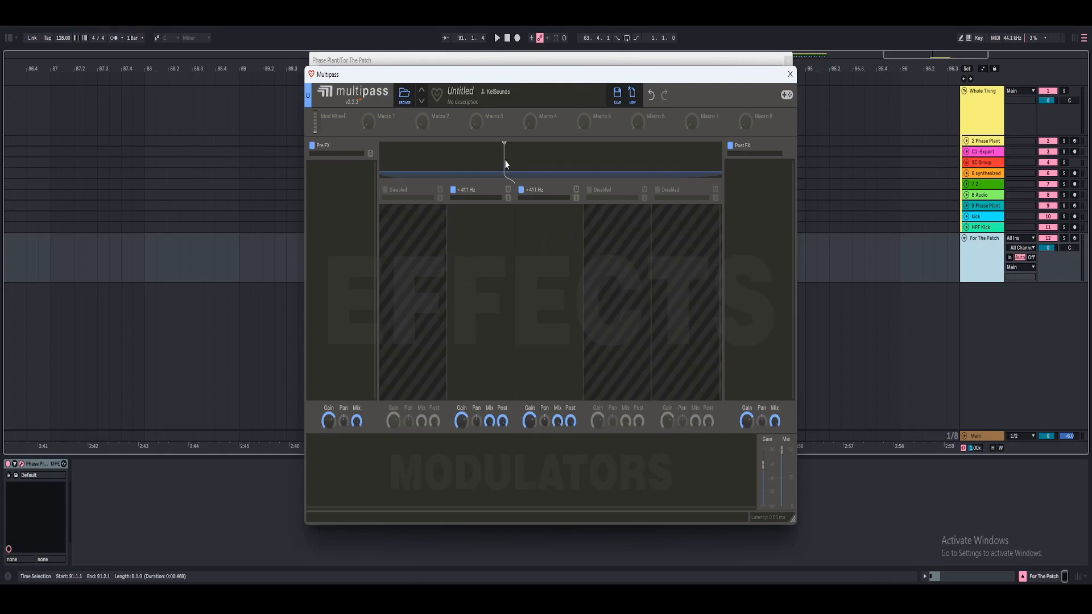
# Sweep the Multipass crossover up and down, leave it at about 752 Hz and close the editor.
pyautogui.moveTo(502, 159); pyautogui.dragTo(520, 172)
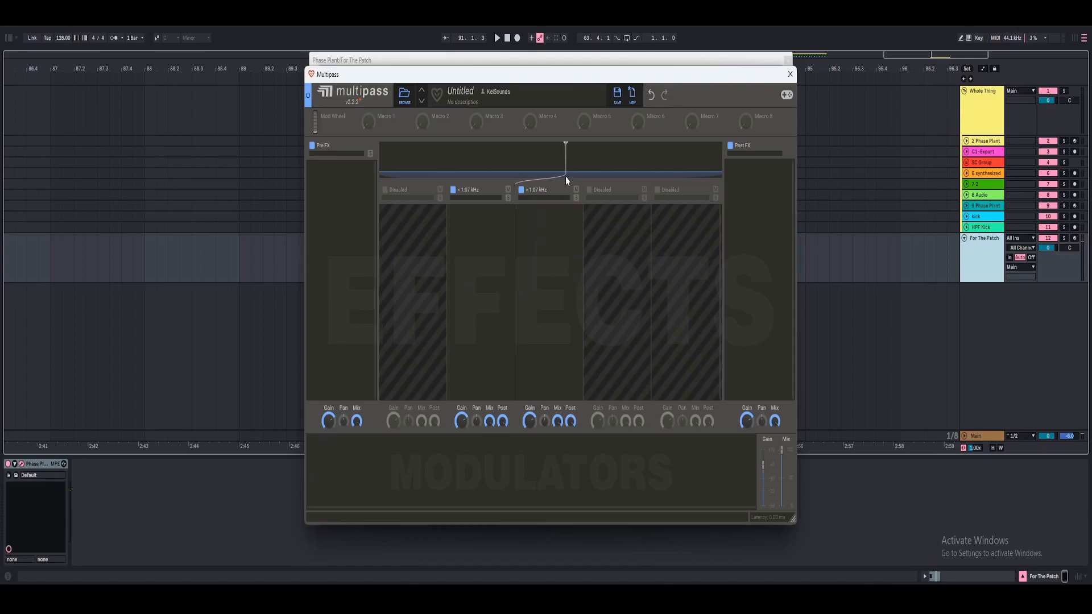
pyautogui.moveTo(568, 158); pyautogui.dragTo(559, 161)
pyautogui.moveTo(440, 180); pyautogui.dragTo(539, 165)
pyautogui.moveTo(522, 166); pyautogui.dragTo(545, 165)
pyautogui.moveTo(553, 159)
pyautogui.mouseDown()
pyautogui.moveTo(602, 160)
pyautogui.moveTo(508, 160)
pyautogui.moveTo(538, 165)
pyautogui.mouseUp()
pyautogui.click(792, 75)
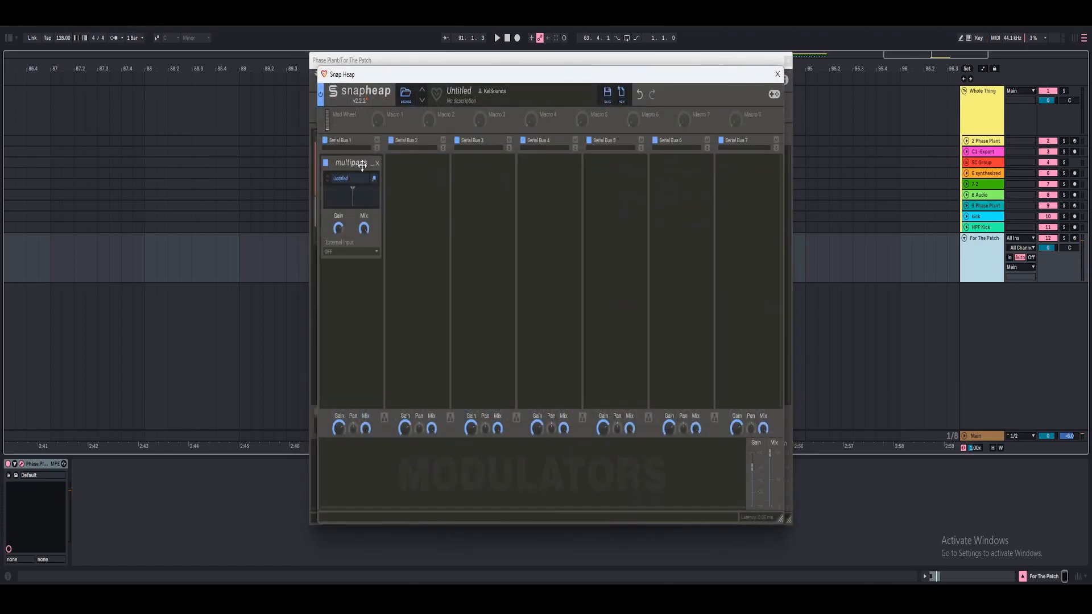
# Try stacking several copies of the Multipass in Serial Bus 1 and audition them.
pyautogui.keyDown('ctrl'); pyautogui.click(354, 164); pyautogui.keyUp('ctrl')
pyautogui.keyDown('ctrl'); pyautogui.click(354, 165); pyautogui.keyUp('ctrl')
pyautogui.keyDown('ctrl'); pyautogui.click(354, 164); pyautogui.keyUp('ctrl')
pyautogui.keyDown('ctrl'); pyautogui.click(353, 165); pyautogui.keyUp('ctrl')
pyautogui.scroll(-3, 370, 171)
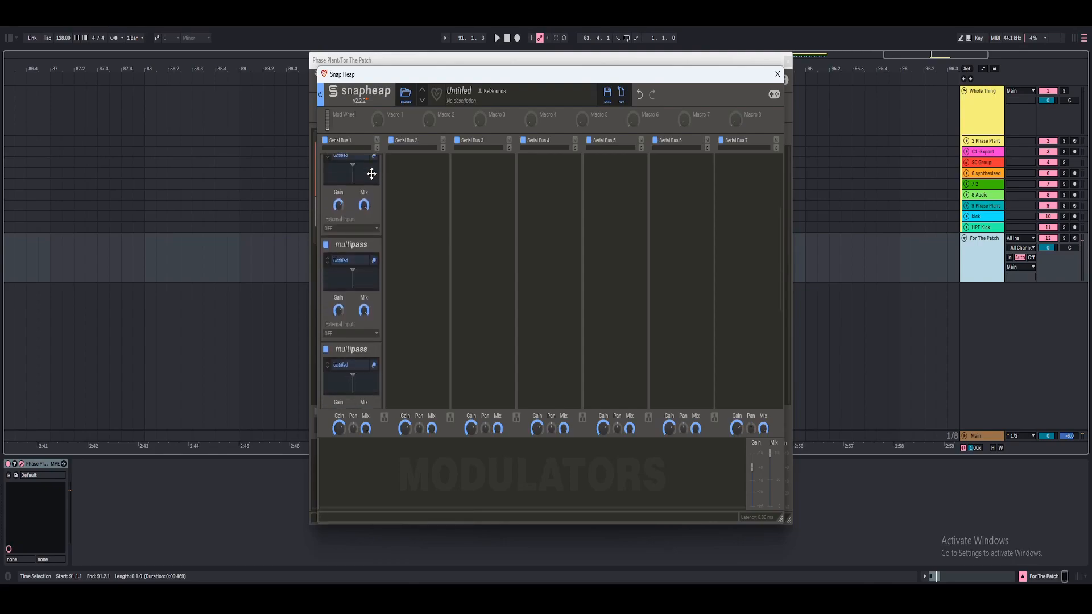
pyautogui.scroll(3, 370, 176)
pyautogui.press('space')
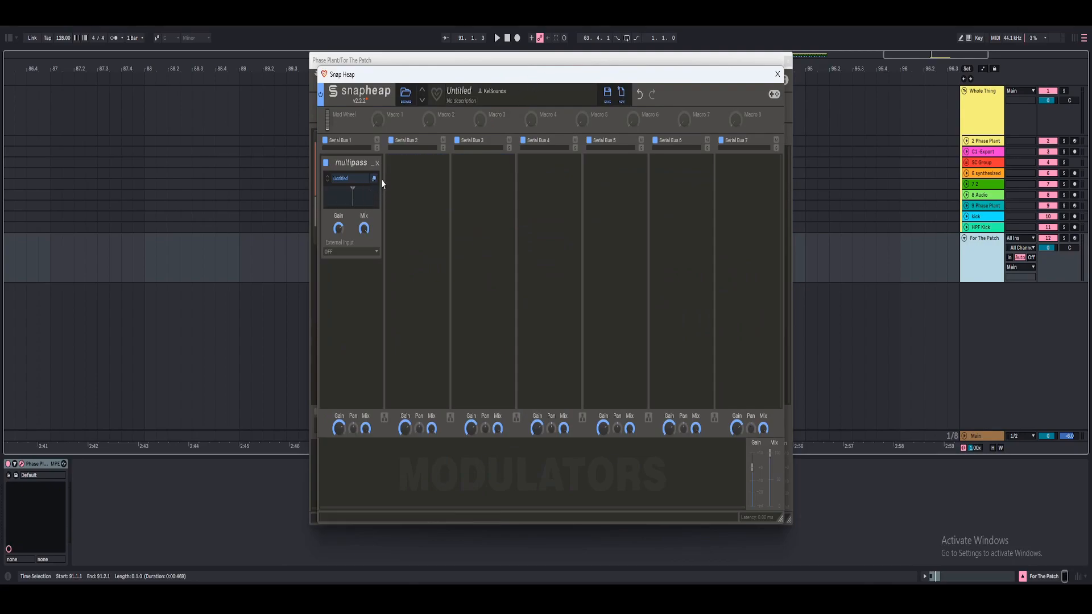
pyautogui.click(360, 298)
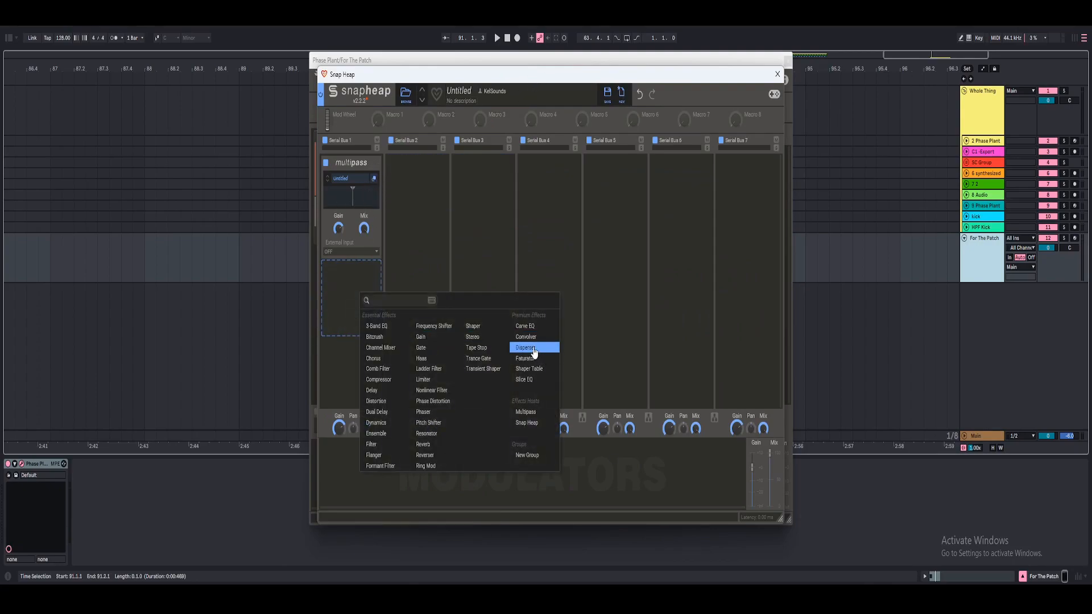
pyautogui.click(531, 349)
pyautogui.click(377, 268)
# Lower the Multipass crossover to its minimum frequency, assign the Multipass's own Macro 1 to it and close the editor.
pyautogui.click(373, 178)
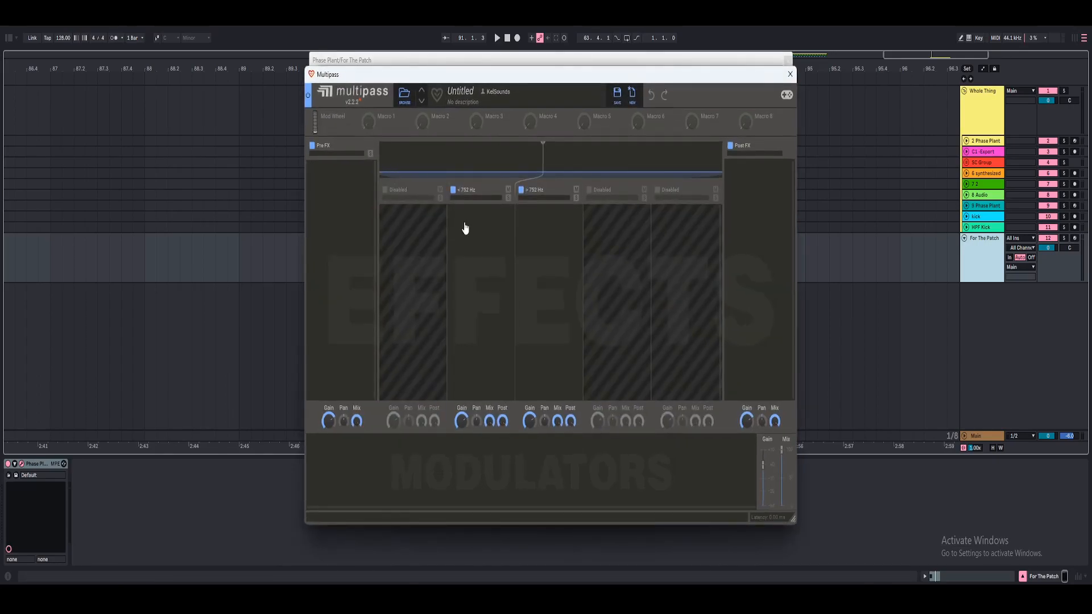
pyautogui.moveTo(539, 166); pyautogui.dragTo(367, 164)
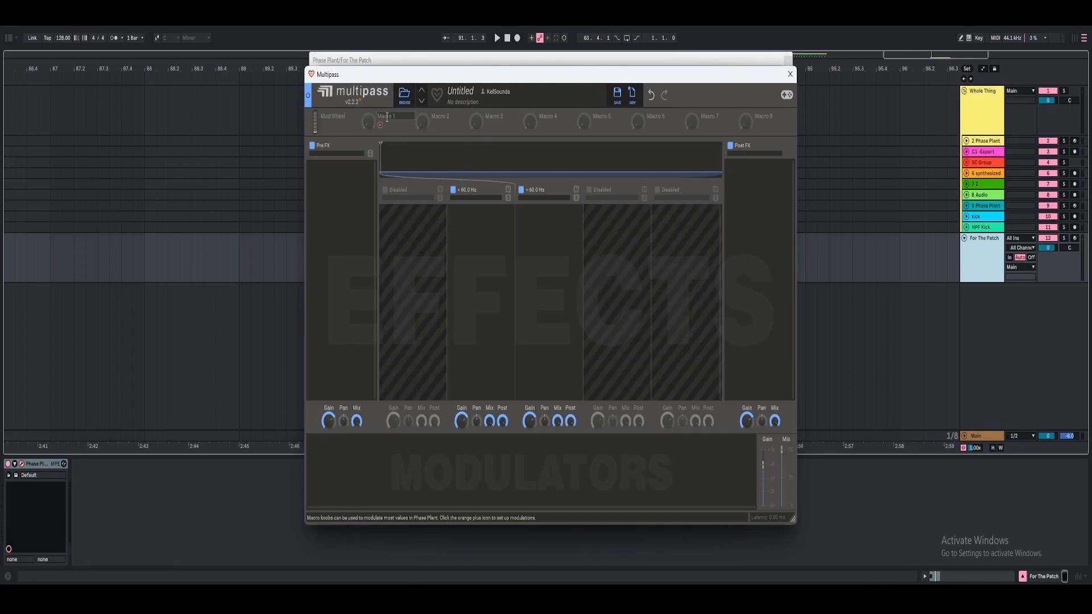
pyautogui.moveTo(380, 125)
pyautogui.mouseDown()
pyautogui.moveTo(384, 157)
pyautogui.moveTo(368, 169)
pyautogui.moveTo(369, 70)
pyautogui.moveTo(369, 121)
pyautogui.mouseUp()
pyautogui.press('Escape')
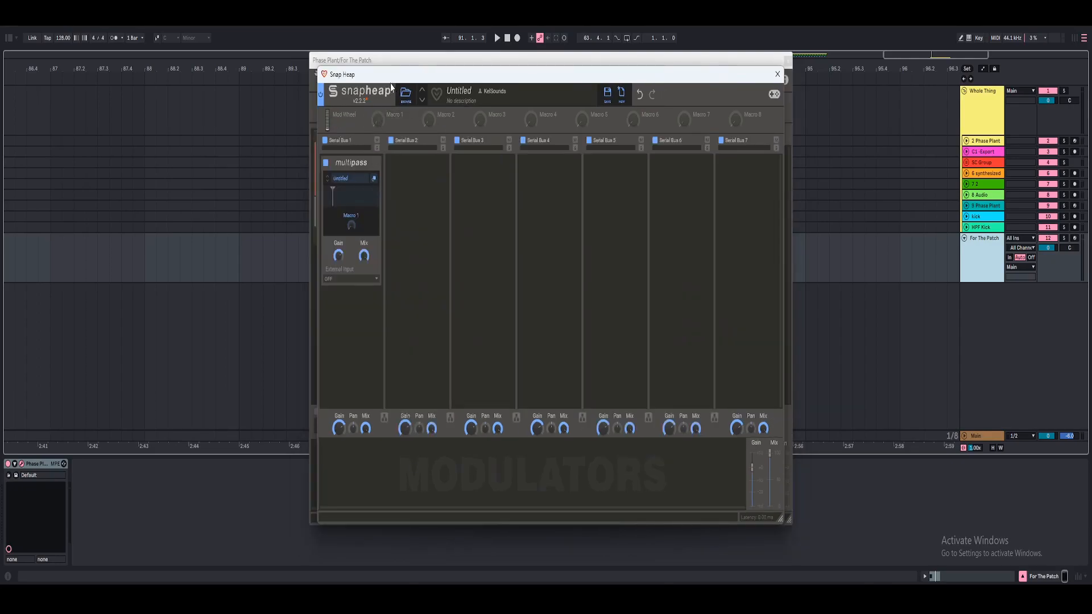
# Assign the Snap Heap's Macro 1 to the Multipass's Macro 1 and audition the sweep.
pyautogui.moveTo(389, 123); pyautogui.dragTo(352, 235)
pyautogui.moveTo(378, 120)
pyautogui.mouseDown()
pyautogui.moveTo(377, 68)
pyautogui.moveTo(378, 128)
pyautogui.mouseUp()
pyautogui.press('space')
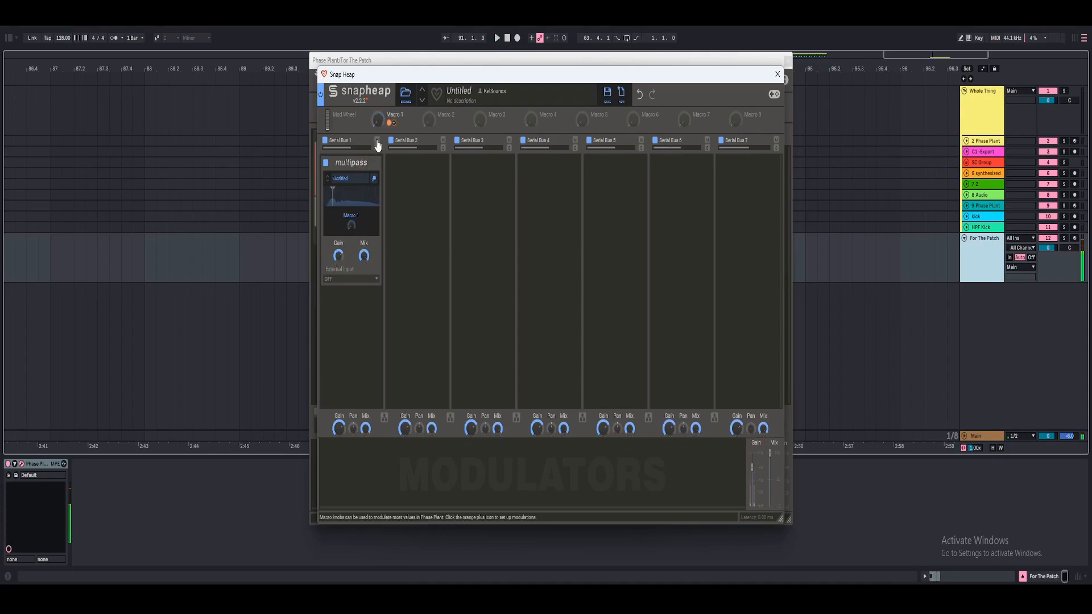
# Collapse the Multipass and duplicate it until Serial Bus 1 holds five copies.
pyautogui.doubleClick(347, 166)
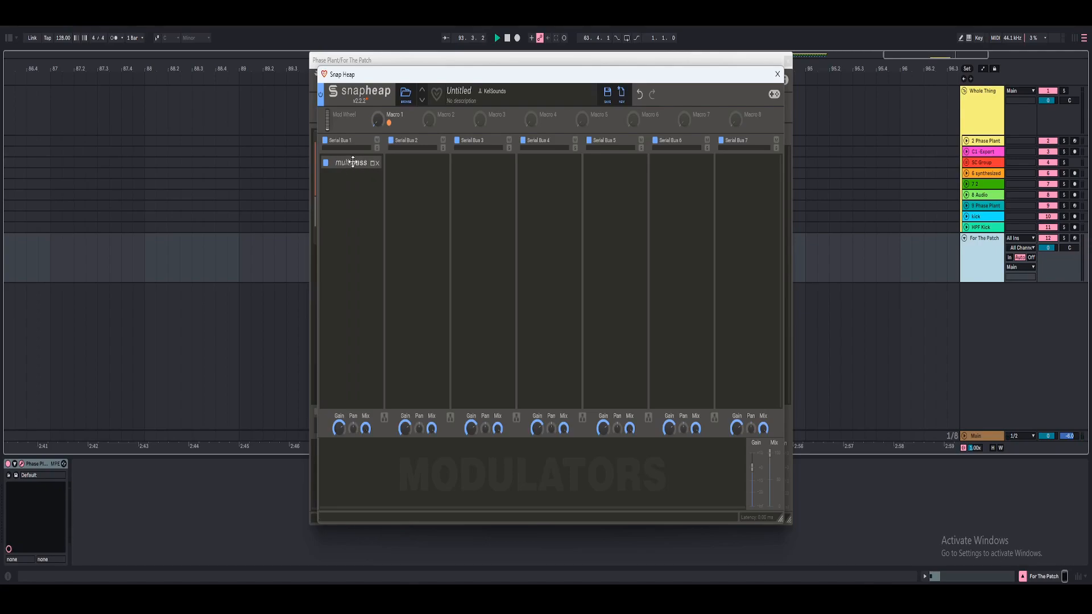
pyautogui.hotkey('ctrl', 'd')
pyautogui.hotkey('ctrl', 'd')
pyautogui.hotkey('ctrl', 'd')
pyautogui.hotkey('ctrl', 'd')
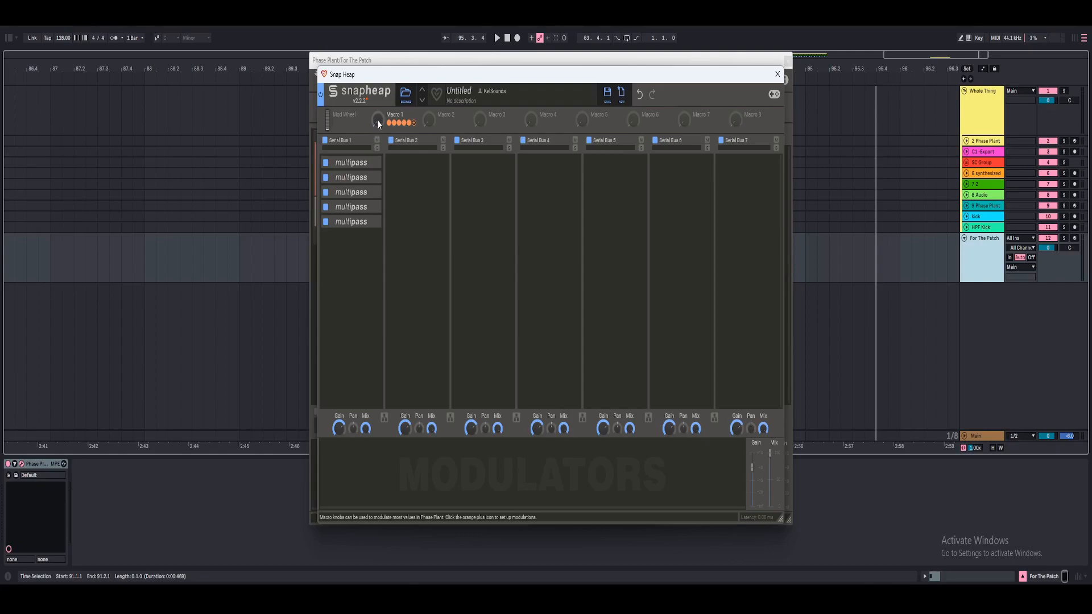
# Audition the five Multipasses while sweeping Macro 1, and put them into a collapsed group.
pyautogui.press('space')
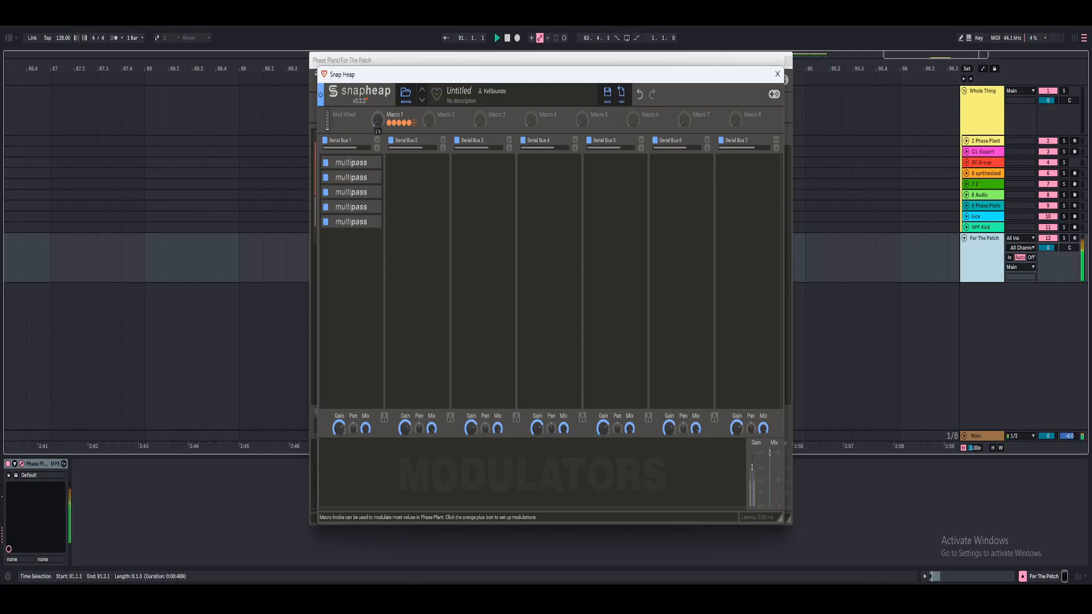
pyautogui.moveTo(377, 119); pyautogui.dragTo(377, 142)
pyautogui.hotkey('ctrl', 'g')
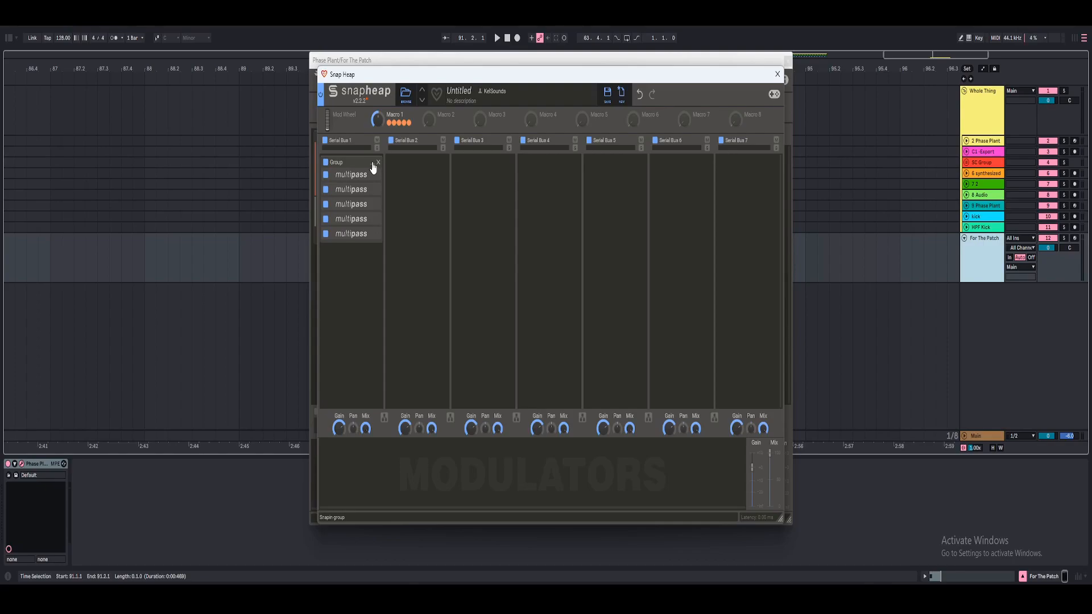
pyautogui.click(373, 166)
# Add a Disperser below the bypassed Multipass group and audition it with its frequency at about 682 Hz.
pyautogui.click(371, 198)
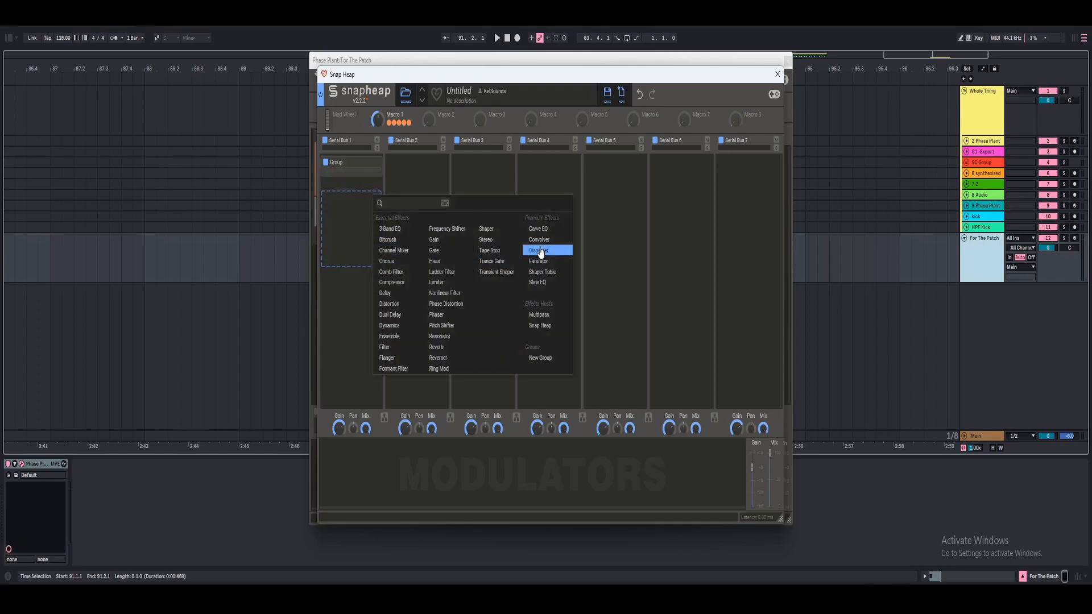
pyautogui.click(539, 251)
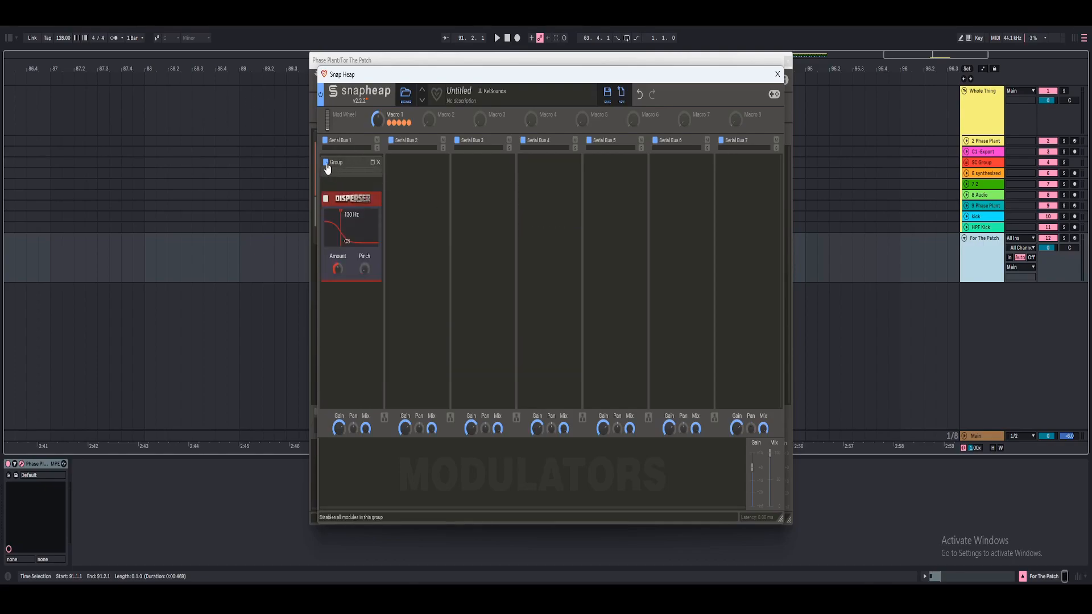
pyautogui.press('space')
pyautogui.moveTo(344, 225)
pyautogui.mouseDown()
pyautogui.moveTo(368, 225)
pyautogui.moveTo(353, 236)
pyautogui.mouseUp()
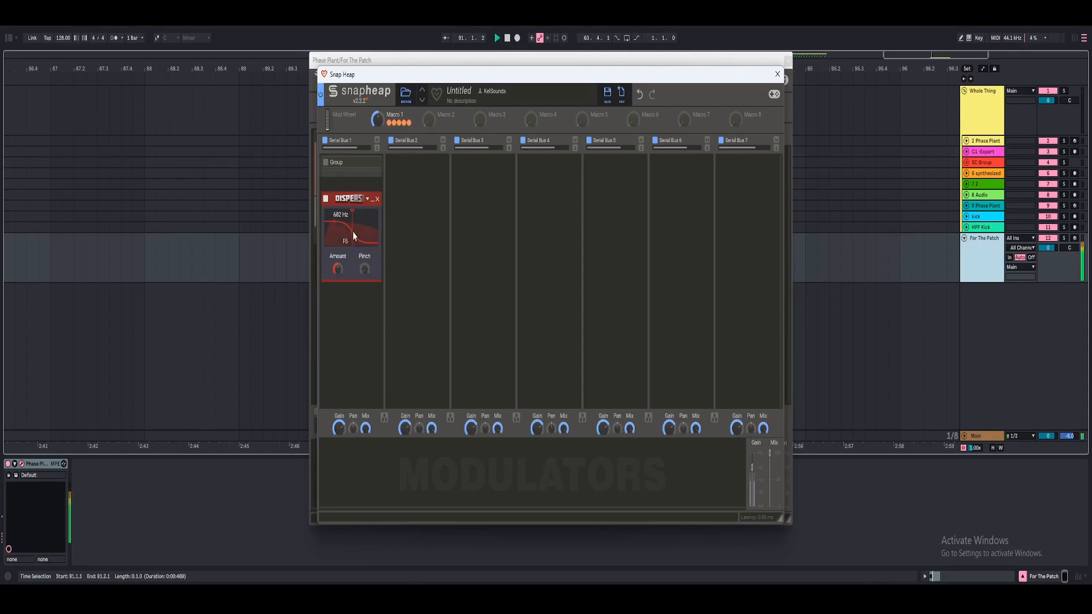
# Collapse and bypass the Disperser, and re-enable and expand the Multipass group for comparison.
pyautogui.click(372, 200)
pyautogui.click(325, 198)
pyautogui.click(326, 162)
pyautogui.click(373, 162)
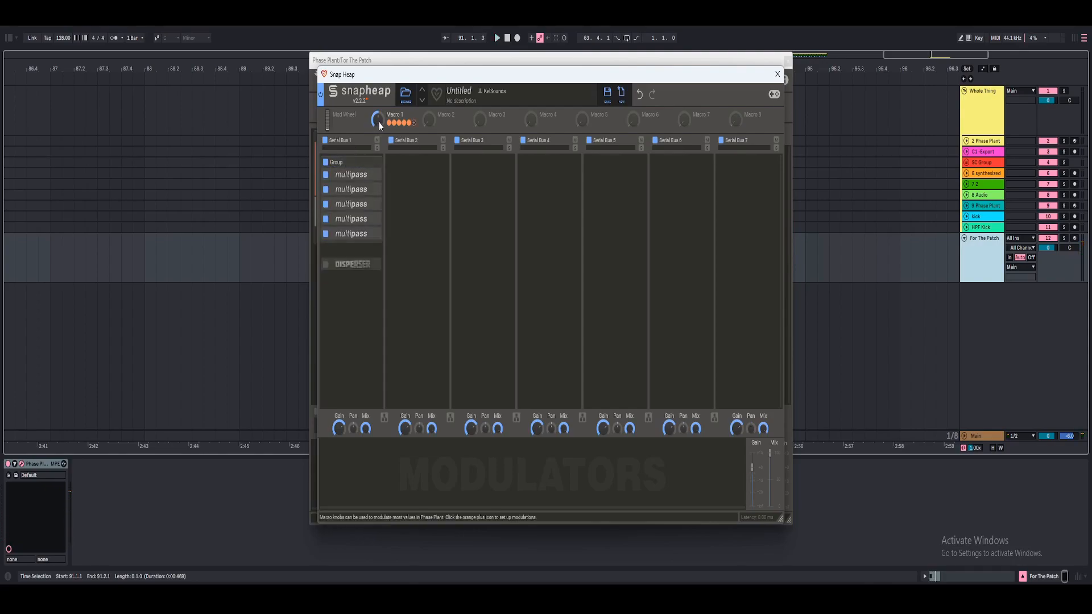
# Duplicate the Multipass inside the group until it holds eleven copies, auditioning with Macro 1.
pyautogui.click(497, 37)
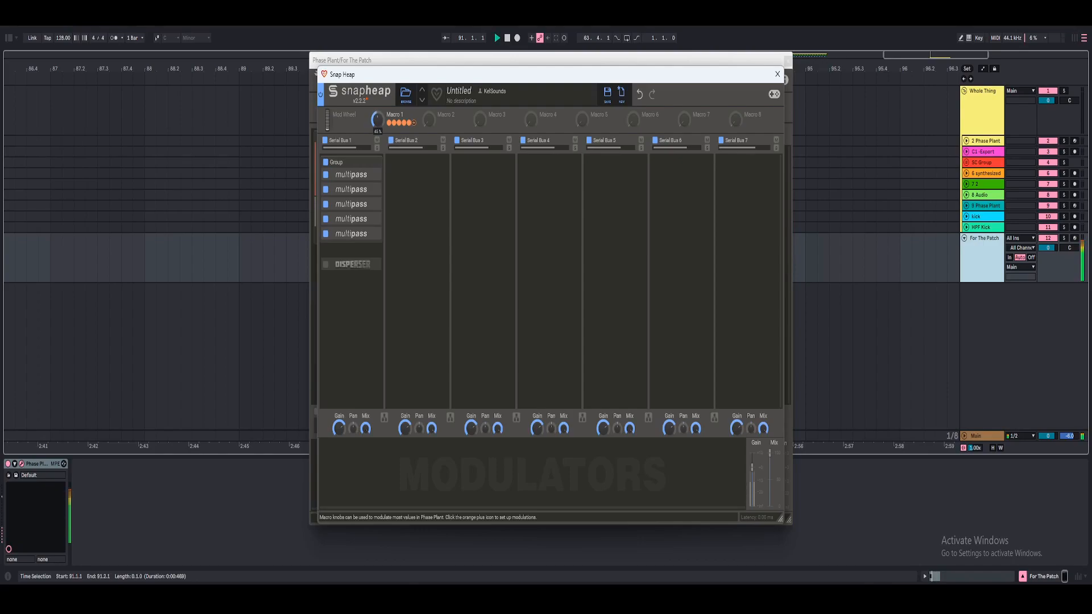
pyautogui.hotkey('ctrl', 'd')
pyautogui.hotkey('ctrl', 'd')
pyautogui.hotkey('ctrl', 'd')
pyautogui.hotkey('ctrl', 'd')
pyautogui.hotkey('ctrl', 'd')
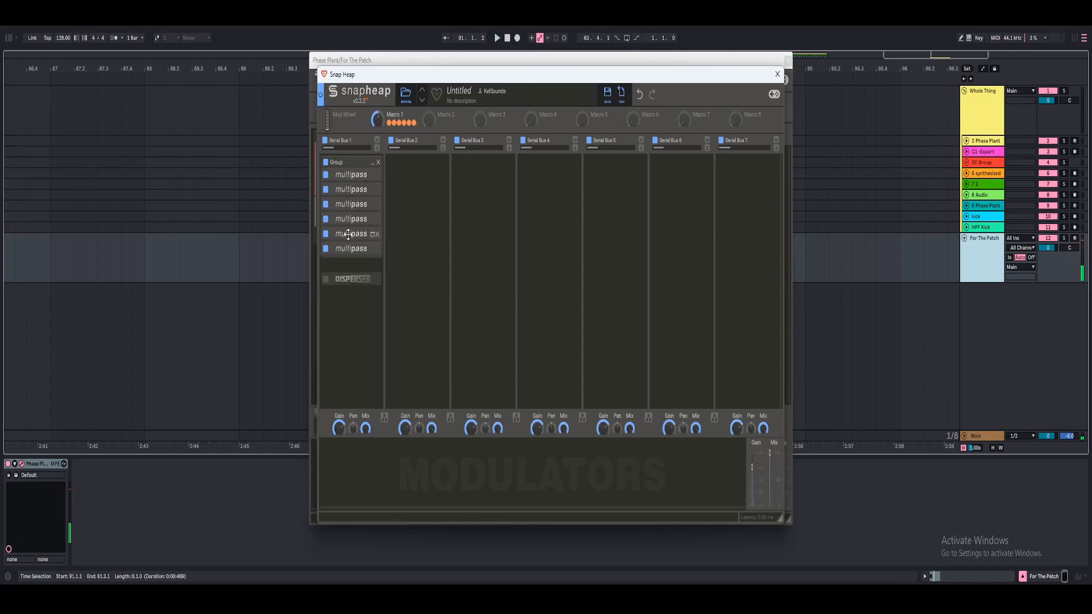
pyautogui.hotkey('ctrl', 'd')
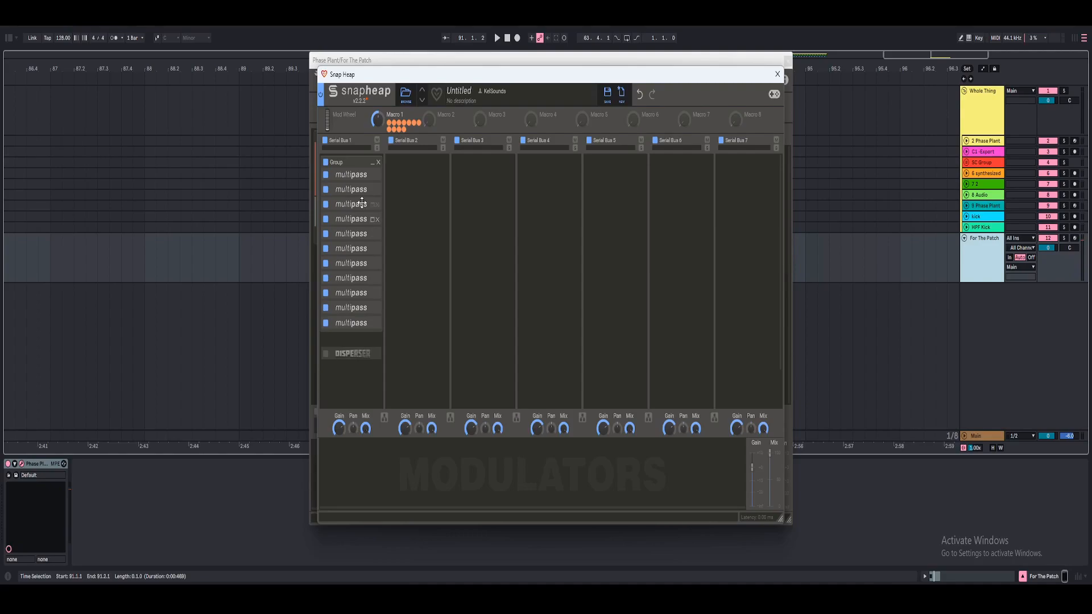
pyautogui.moveTo(374, 123); pyautogui.dragTo(373, 91)
# Extend the group's stack with another large batch of Multipass copies.
pyautogui.hotkey('ctrl', 'd')
pyautogui.hotkey('ctrl', 'd')
pyautogui.hotkey('ctrl', 'd')
pyautogui.hotkey('ctrl', 'd')
pyautogui.hotkey('ctrl', 'd')
pyautogui.hotkey('ctrl', 'd')
pyautogui.hotkey('ctrl', 'd')
pyautogui.hotkey('ctrl', 'd')
pyautogui.hotkey('ctrl', 'd')
pyautogui.hotkey('ctrl', 'd')
pyautogui.hotkey('ctrl', 'd')
pyautogui.hotkey('ctrl', 'd')
pyautogui.hotkey('ctrl', 'd')
pyautogui.hotkey('ctrl', 'd')
pyautogui.hotkey('ctrl', 'd')
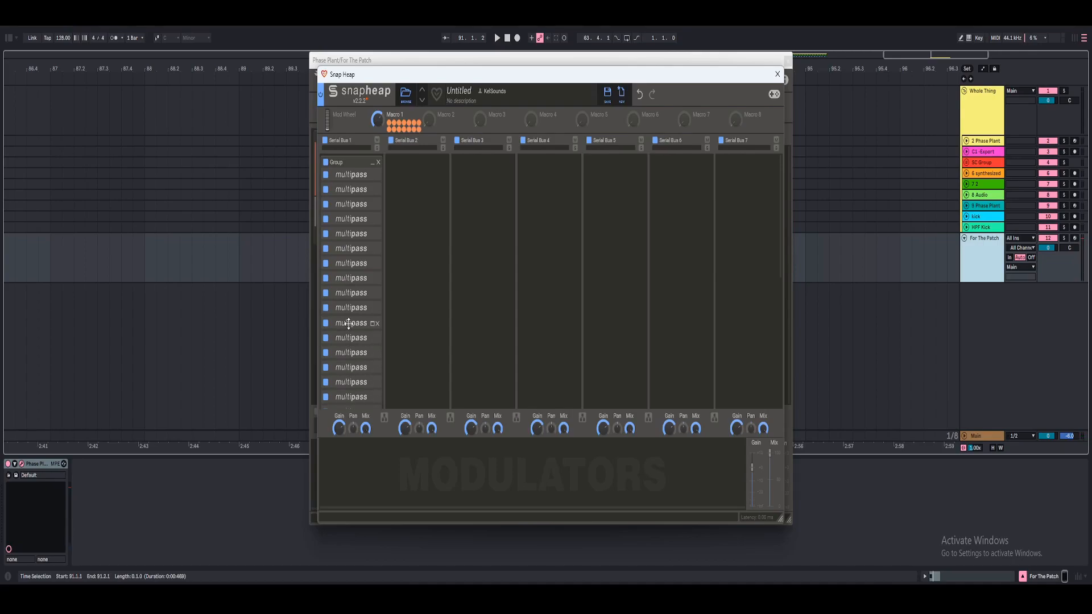
# Review the full Multipass stack and audition it while sweeping Macro 1.
pyautogui.scroll(-5, 350, 321)
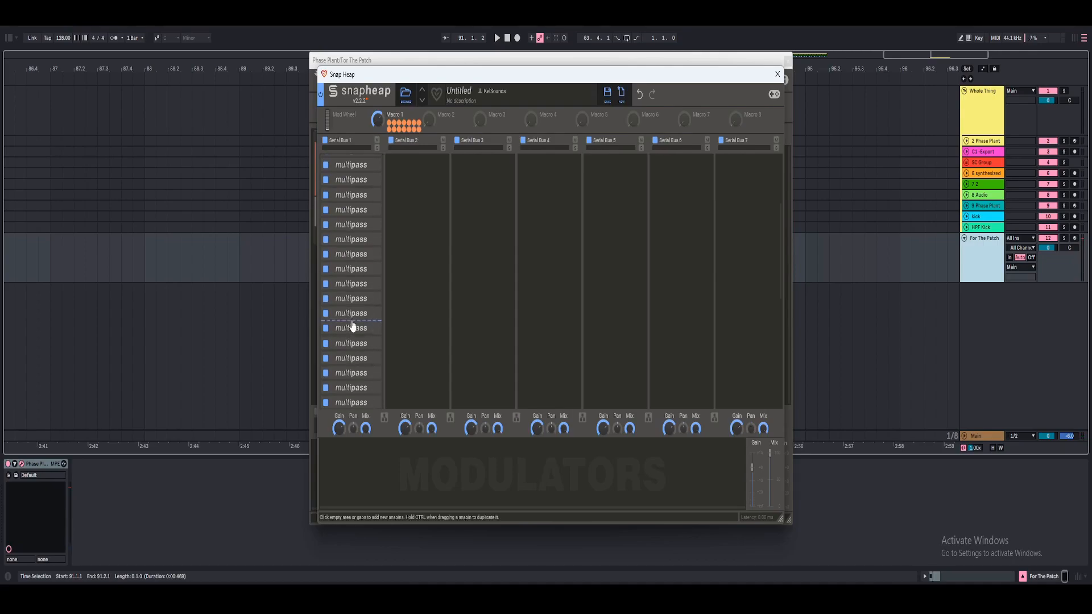
pyautogui.scroll(6, 351, 318)
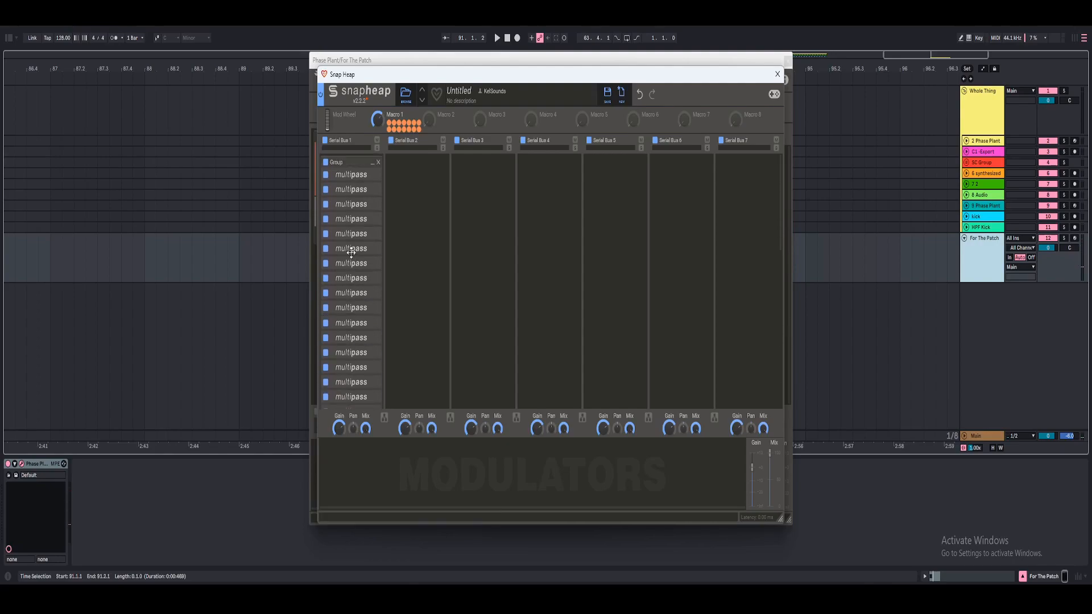
pyautogui.moveTo(378, 118); pyautogui.dragTo(378, 148)
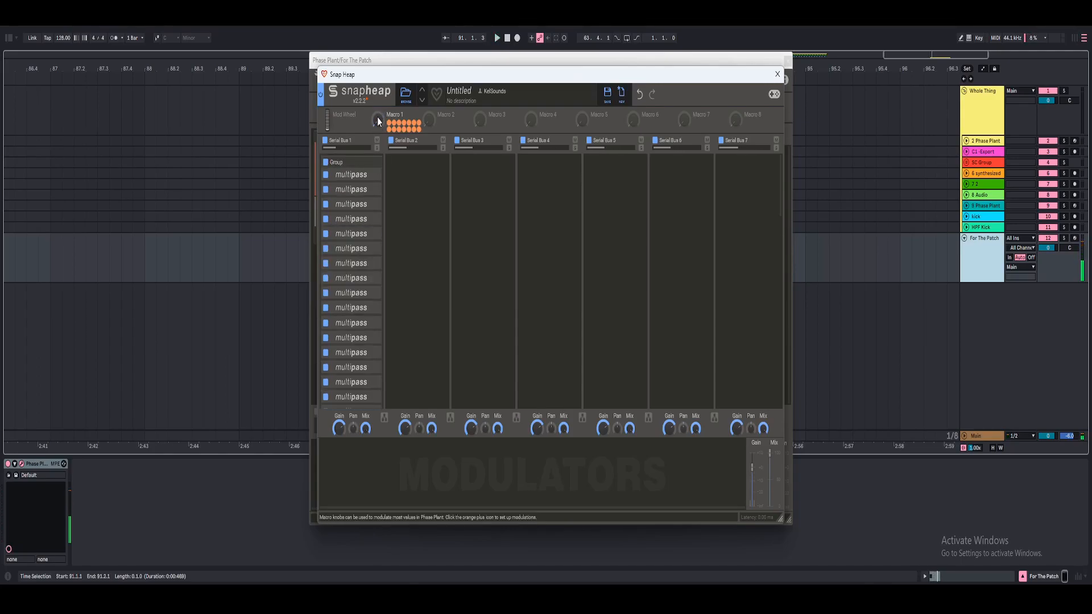
pyautogui.moveTo(378, 121); pyautogui.dragTo(380, 142)
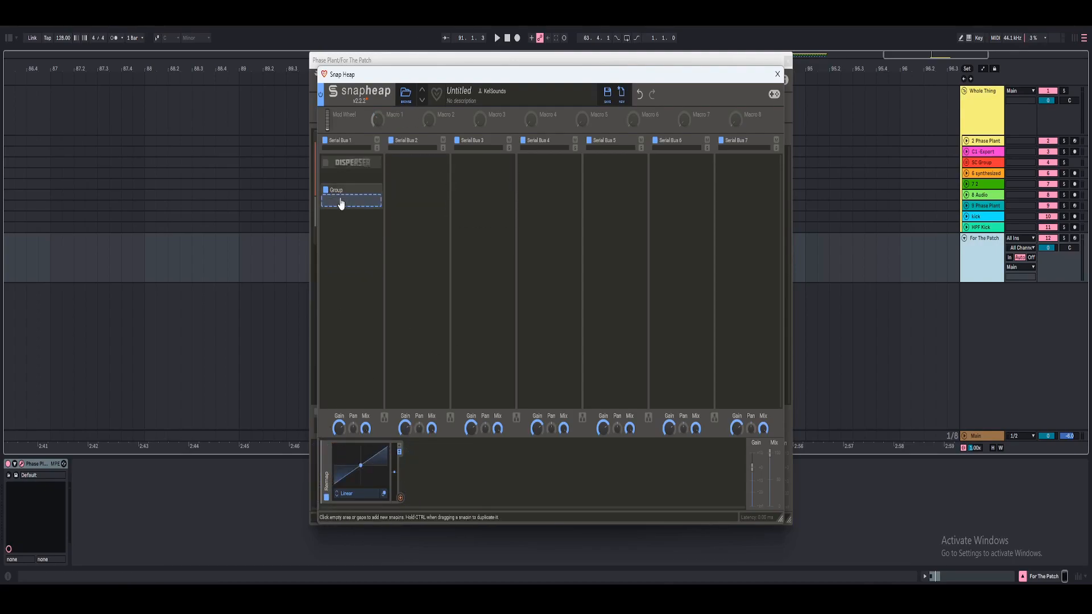
# Move the empty group above the Disperser and add a Multipass with a single crossover inside it.
pyautogui.moveTo(341, 190); pyautogui.dragTo(345, 161)
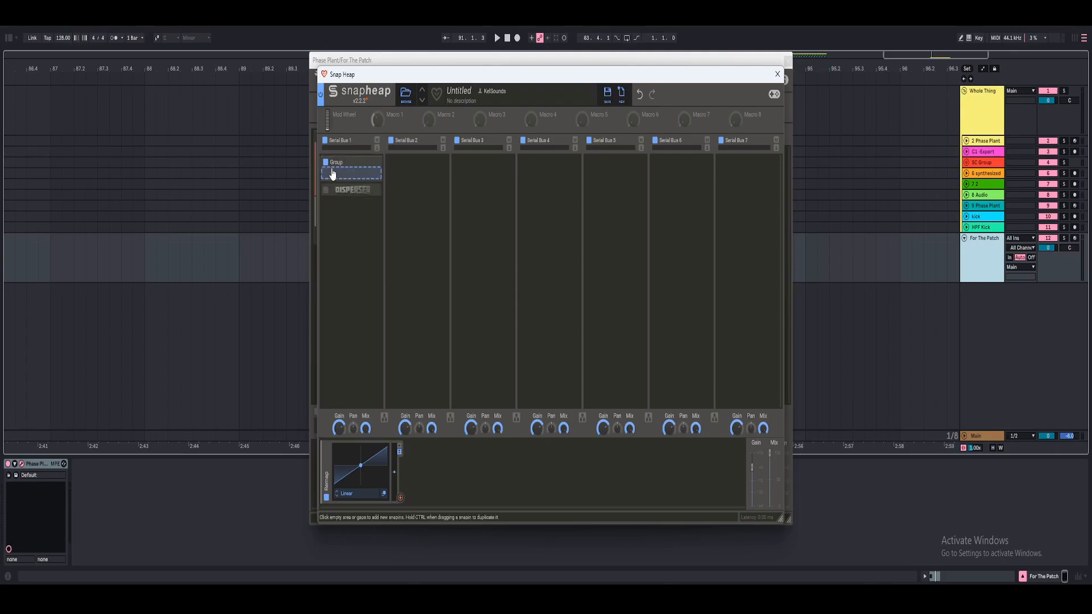
pyautogui.click(355, 169)
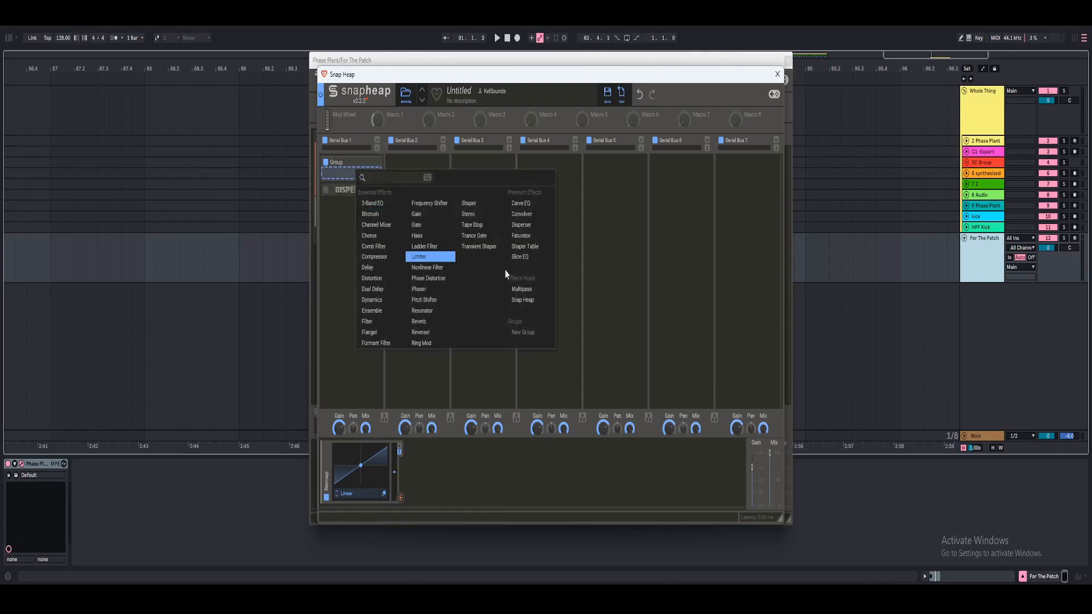
pyautogui.click(521, 289)
pyautogui.click(518, 189)
pyautogui.moveTo(473, 165); pyautogui.dragTo(438, 164)
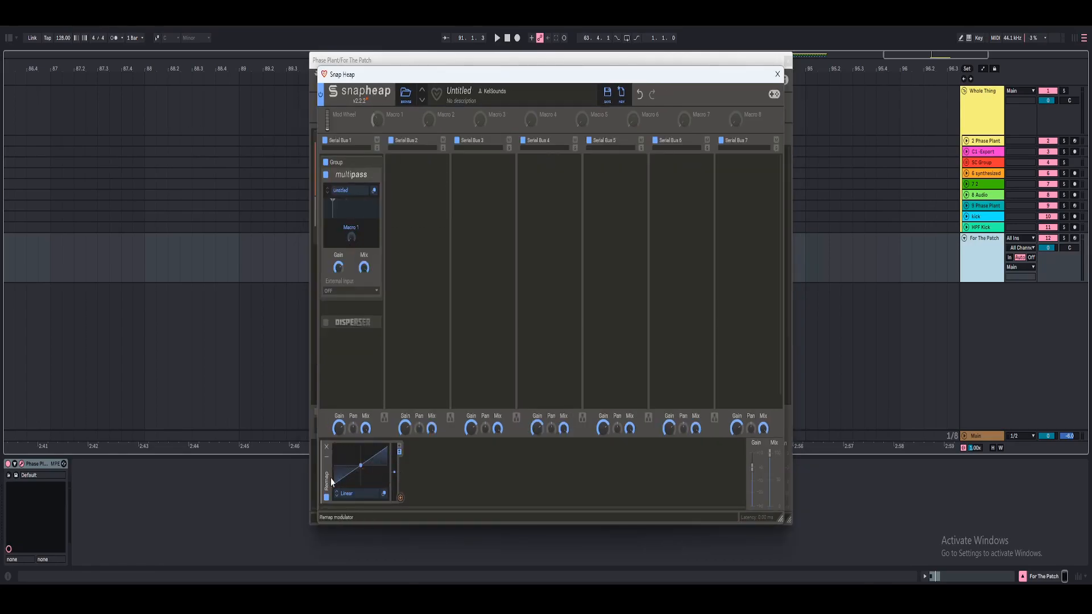
# Modulate the Multipass's Macro 1 with the Remap modulator and collapse the Multipass.
pyautogui.moveTo(400, 497)
pyautogui.mouseDown()
pyautogui.moveTo(408, 400)
pyautogui.moveTo(390, 377)
pyautogui.moveTo(352, 238)
pyautogui.mouseUp()
pyautogui.doubleClick(349, 176)
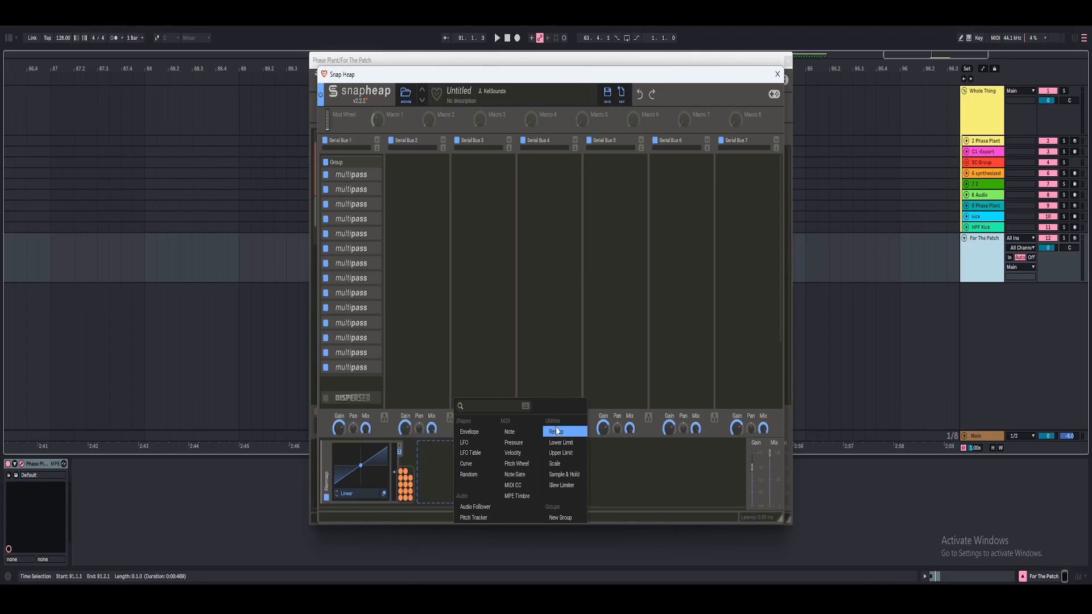
# Add a second Remap modulator and route its output to the first Remap's input.
pyautogui.click(557, 435)
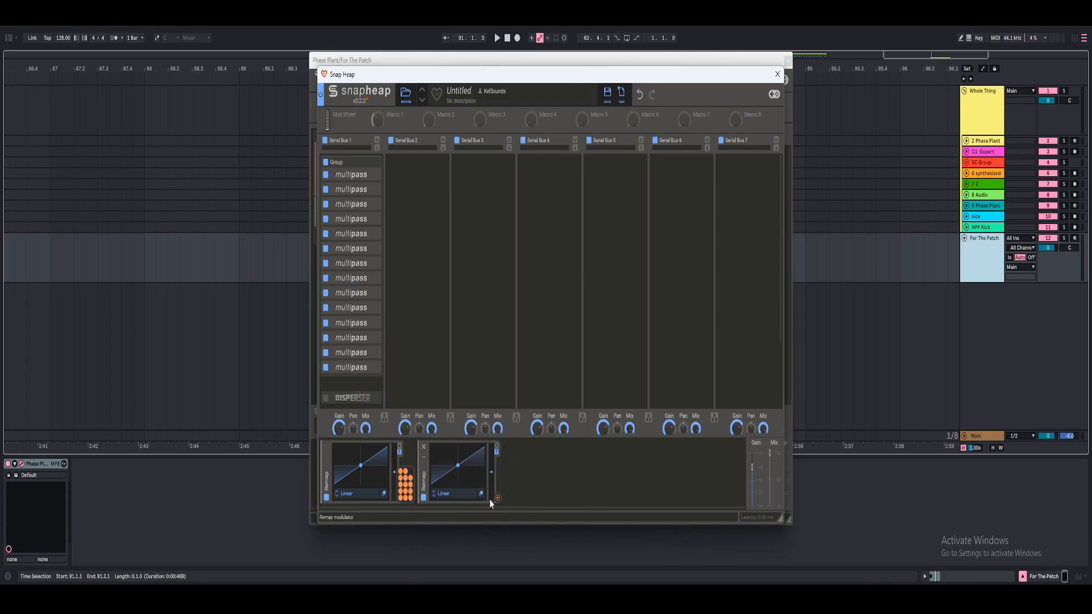
pyautogui.moveTo(497, 500); pyautogui.dragTo(360, 493)
pyautogui.click(359, 493)
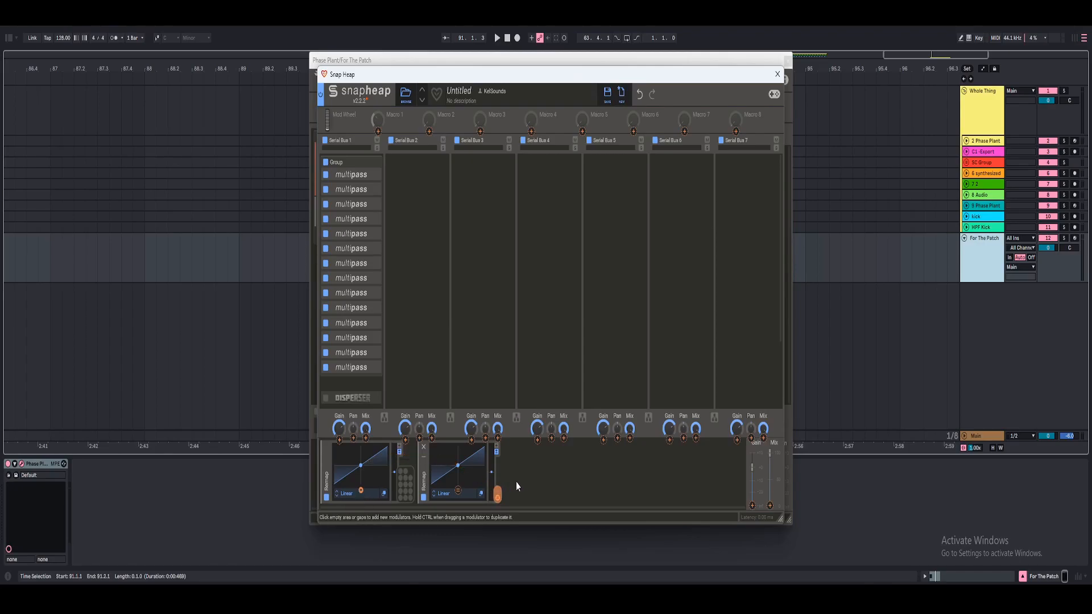
pyautogui.click(513, 482)
# Add another Multipass at the end of the group and modulate its Macro 1 with the second Remap.
pyautogui.scroll(-3, 374, 282)
pyautogui.click(372, 281)
pyautogui.scroll(-2, 354, 282)
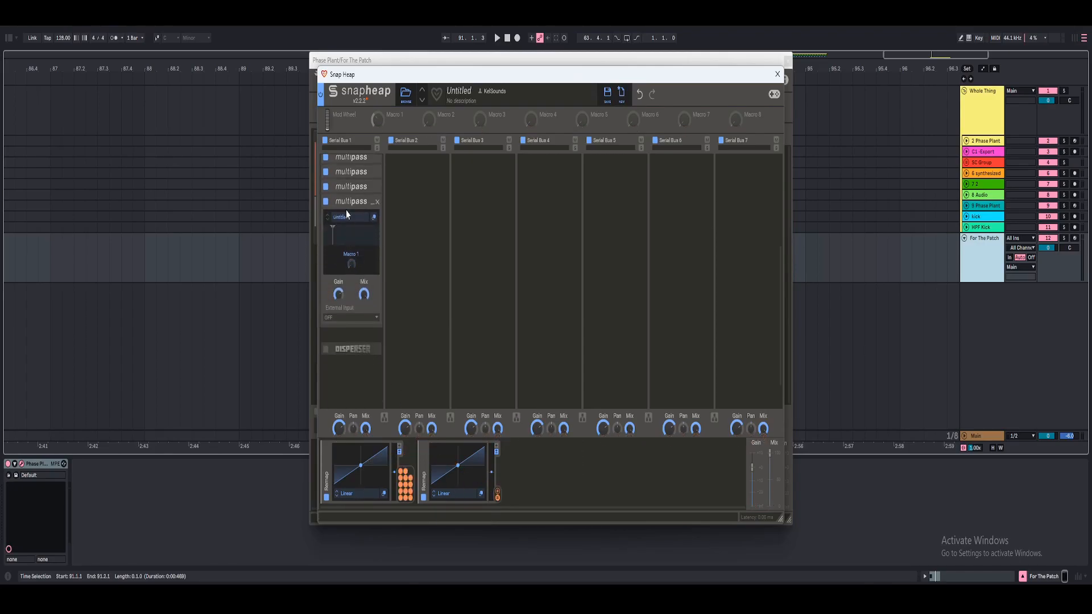
pyautogui.click(346, 202)
pyautogui.scroll(-2, 353, 255)
pyautogui.moveTo(352, 305)
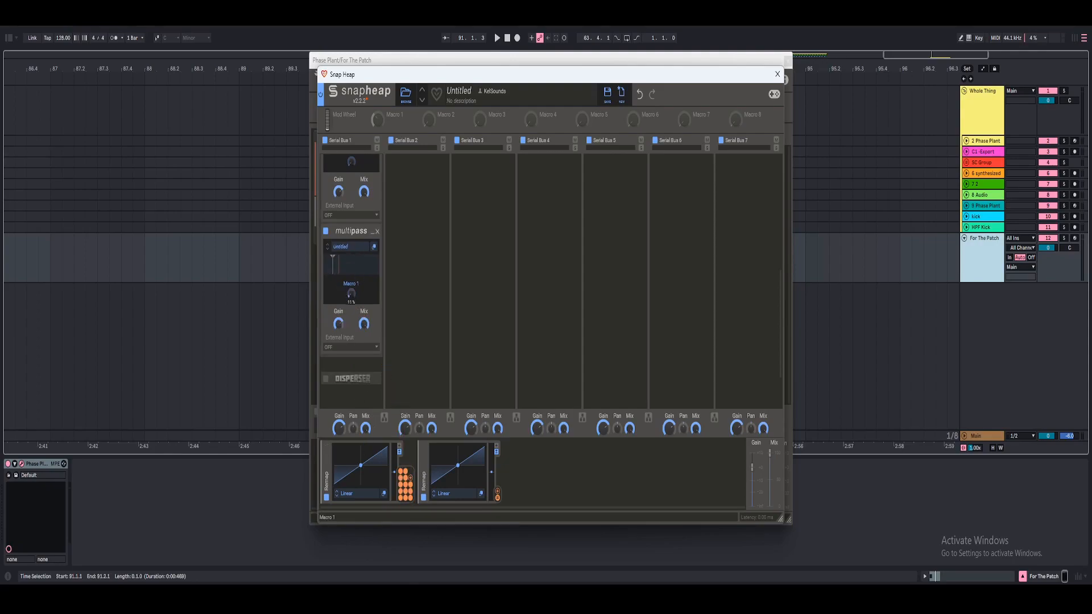
pyautogui.moveTo(498, 491); pyautogui.dragTo(351, 301)
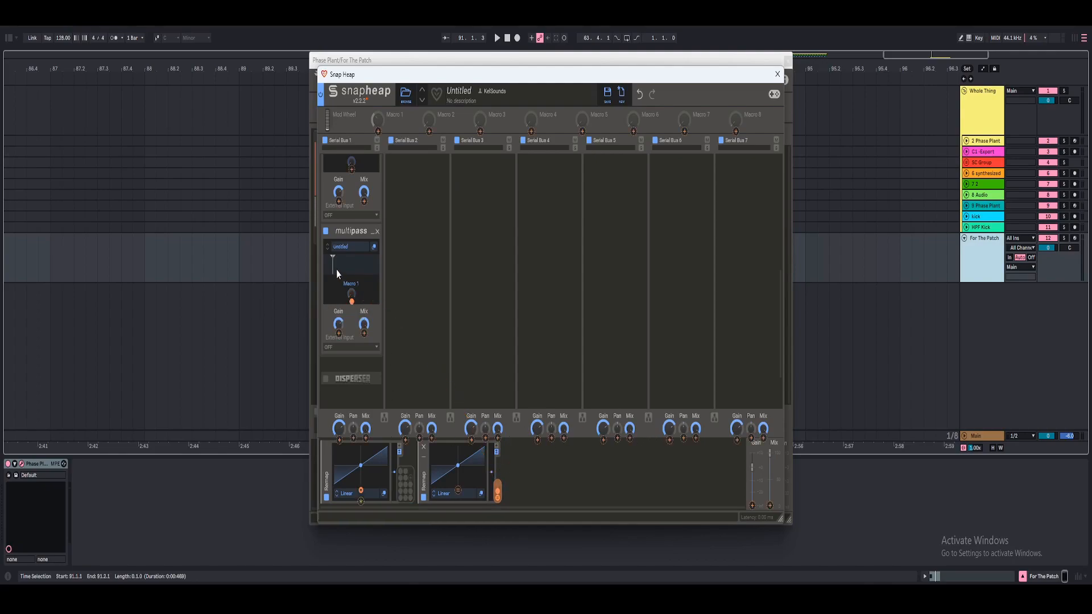
pyautogui.click(541, 485)
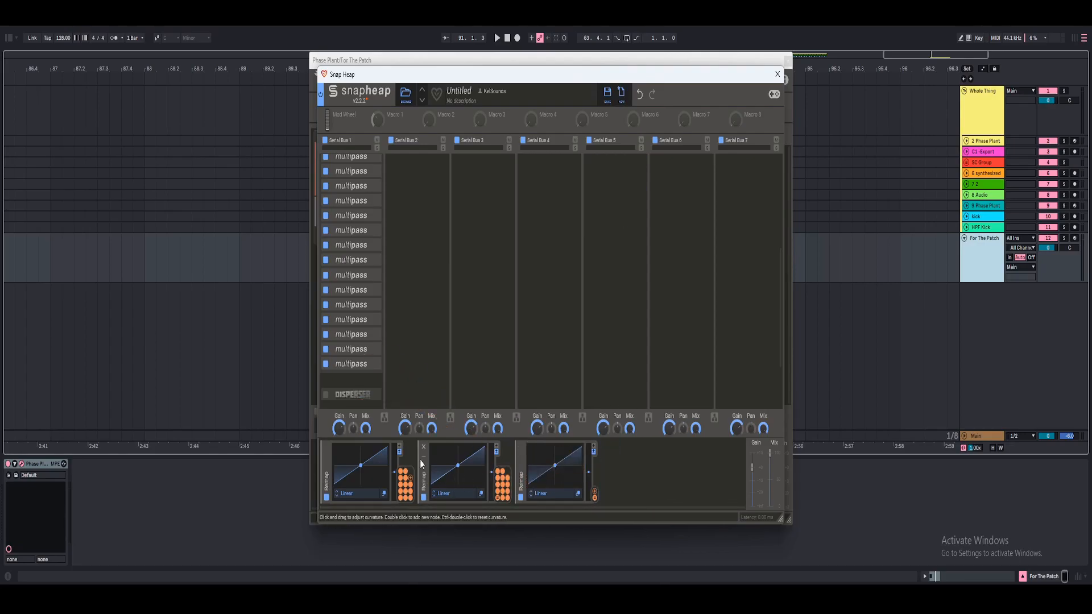
# Assign Snap Heap's Macro 1 to the input of the third Remap.
pyautogui.scroll(2, 352, 252)
pyautogui.scroll(-1, 353, 253)
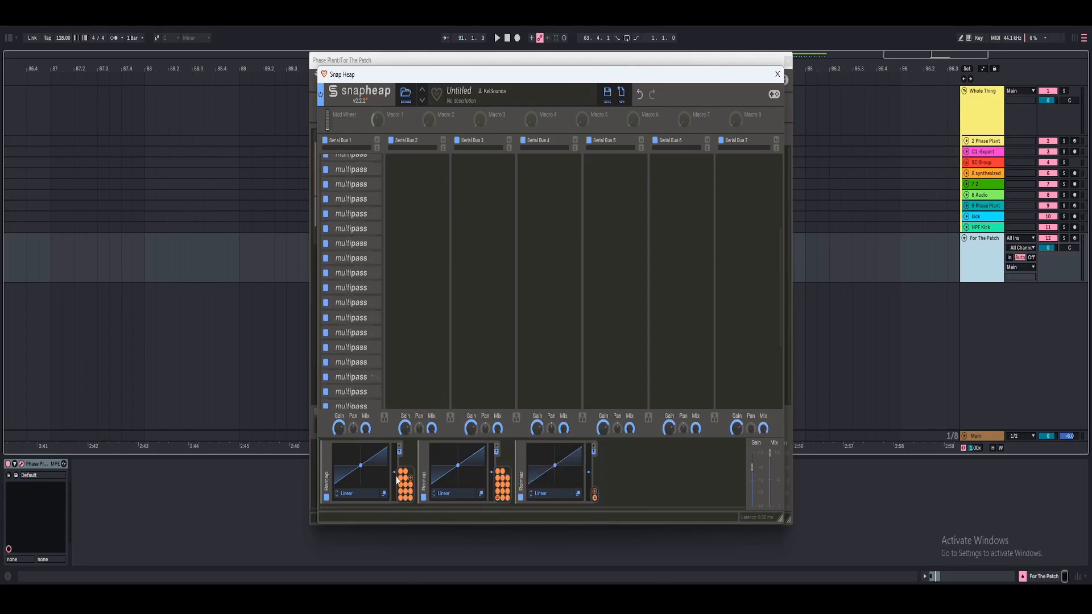
pyautogui.click(388, 122)
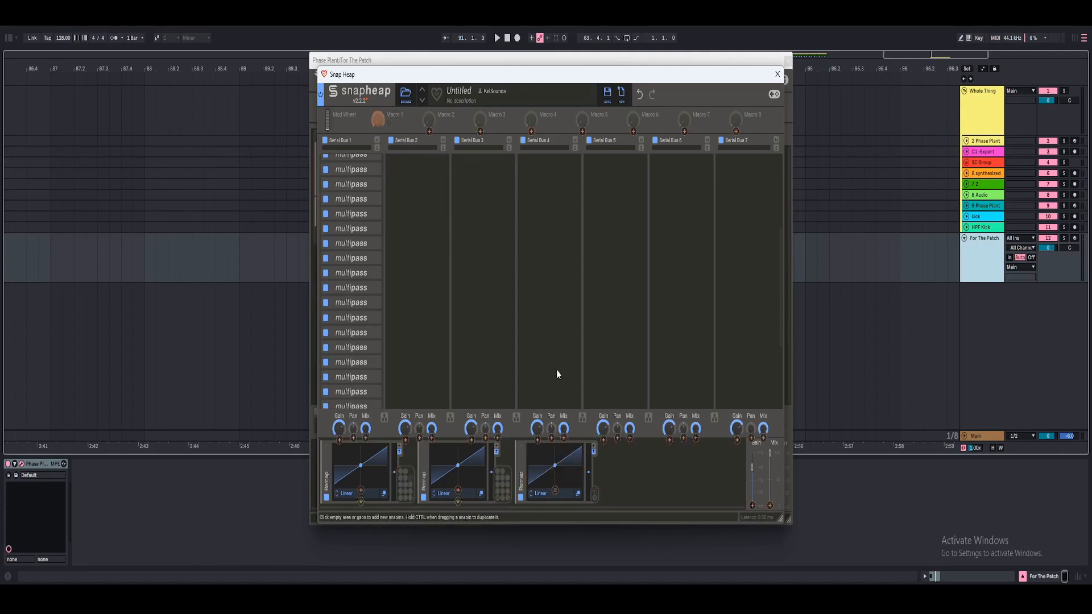
pyautogui.click(553, 491)
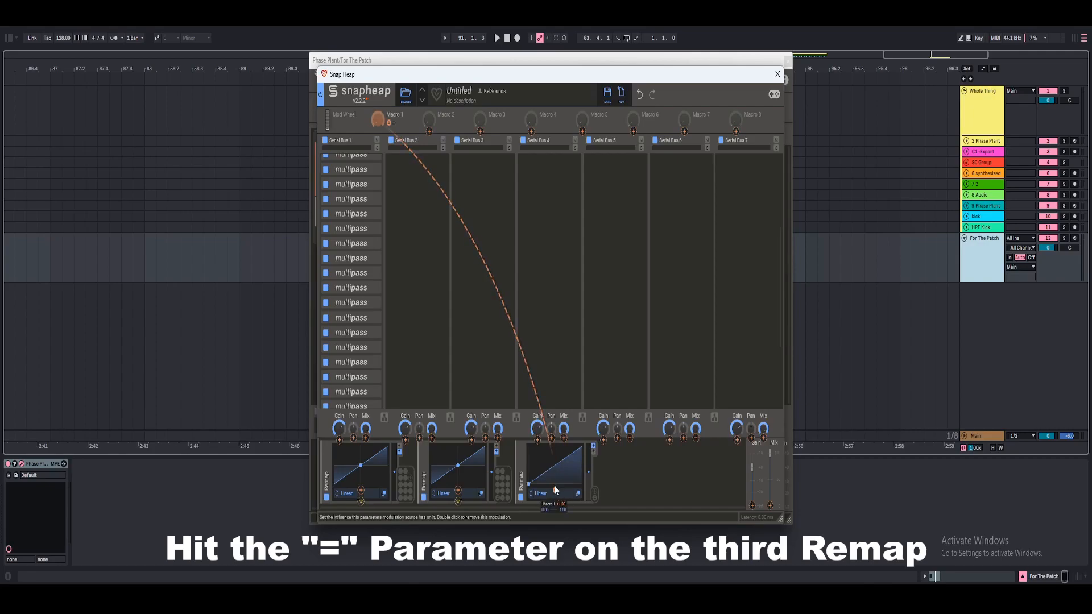
# Audition the Remap-driven Multipass stack while sweeping Macro 1, and review the stack in the group.
pyautogui.moveTo(378, 120)
pyautogui.mouseDown()
pyautogui.moveTo(378, 55)
pyautogui.moveTo(377, 110)
pyautogui.mouseUp()
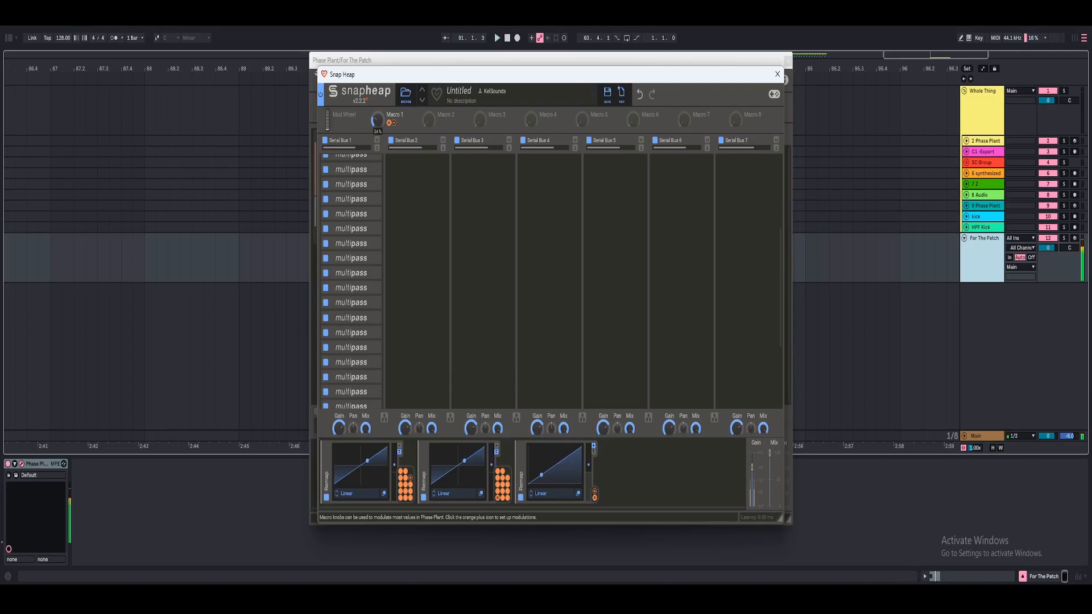
pyautogui.moveTo(377, 108); pyautogui.dragTo(377, 126)
pyautogui.scroll(-3, 344, 232)
pyautogui.scroll(5, 350, 234)
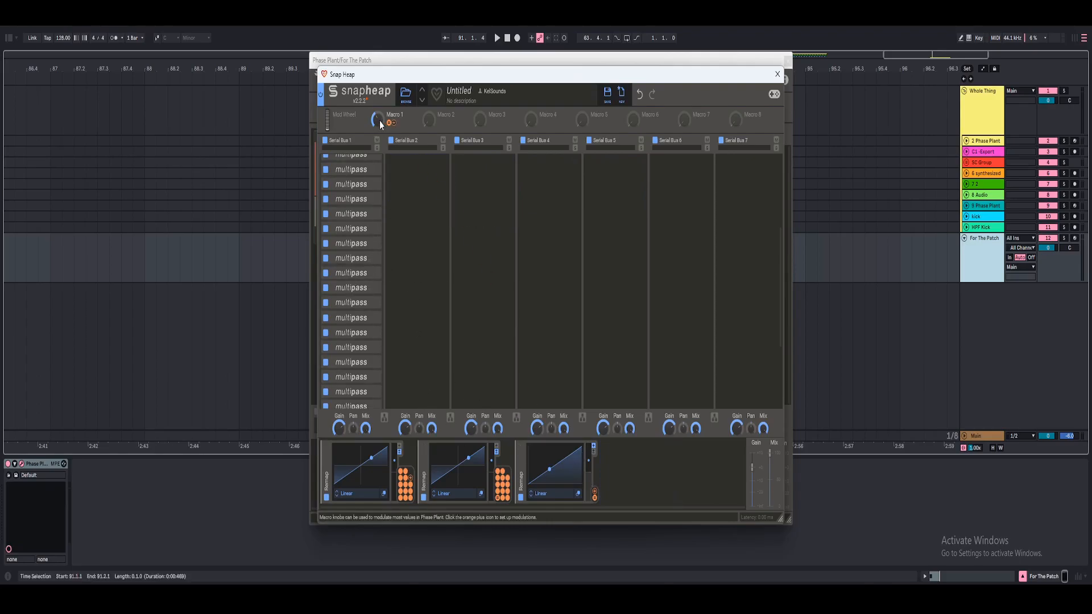
pyautogui.scroll(2, 352, 221)
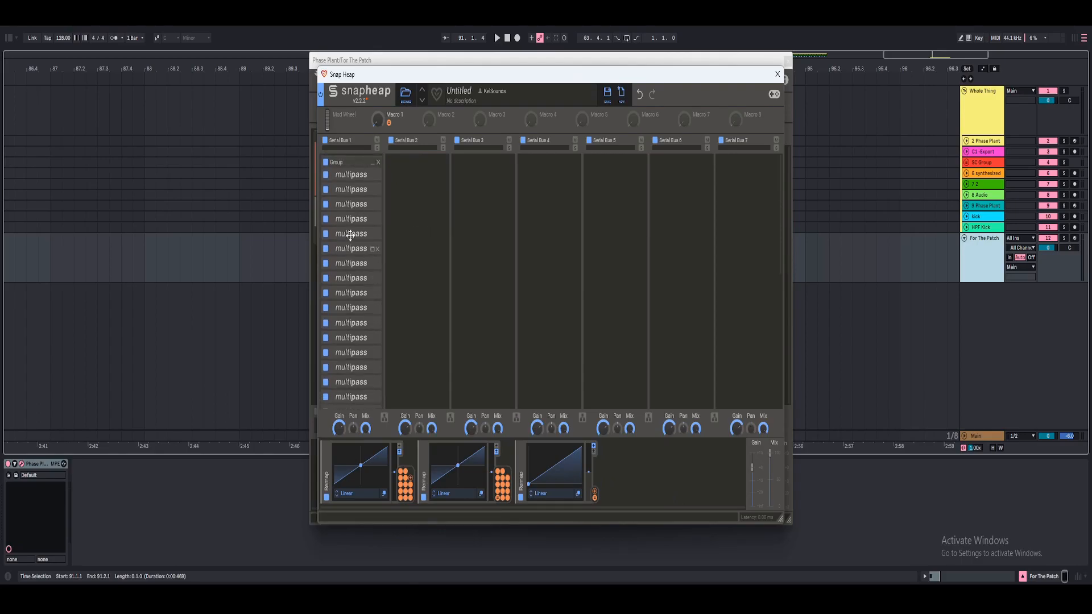
pyautogui.scroll(-2, 352, 220)
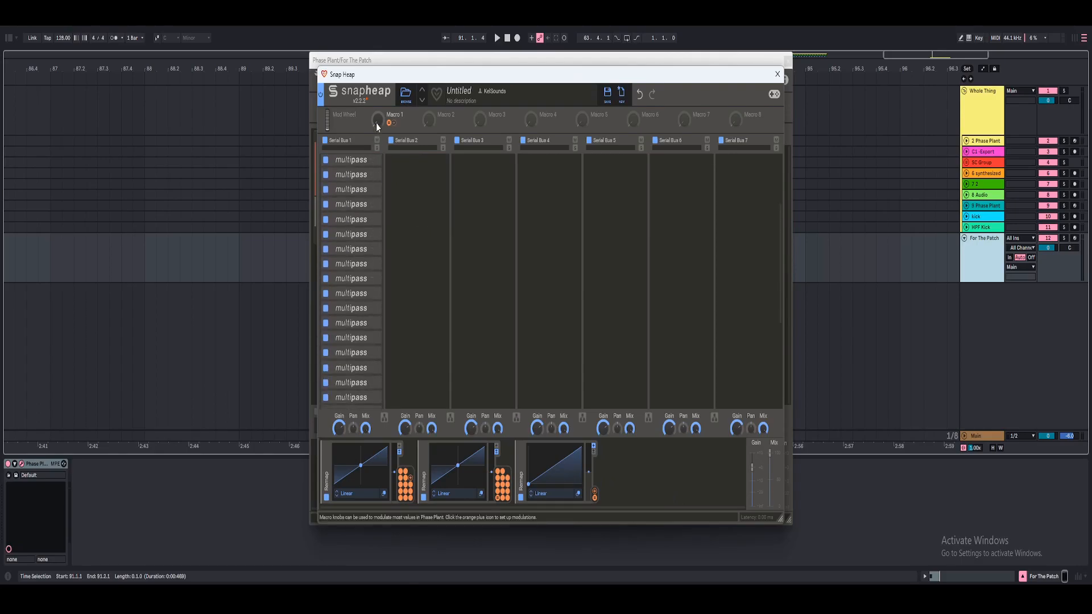
pyautogui.moveTo(376, 124); pyautogui.dragTo(376, 130)
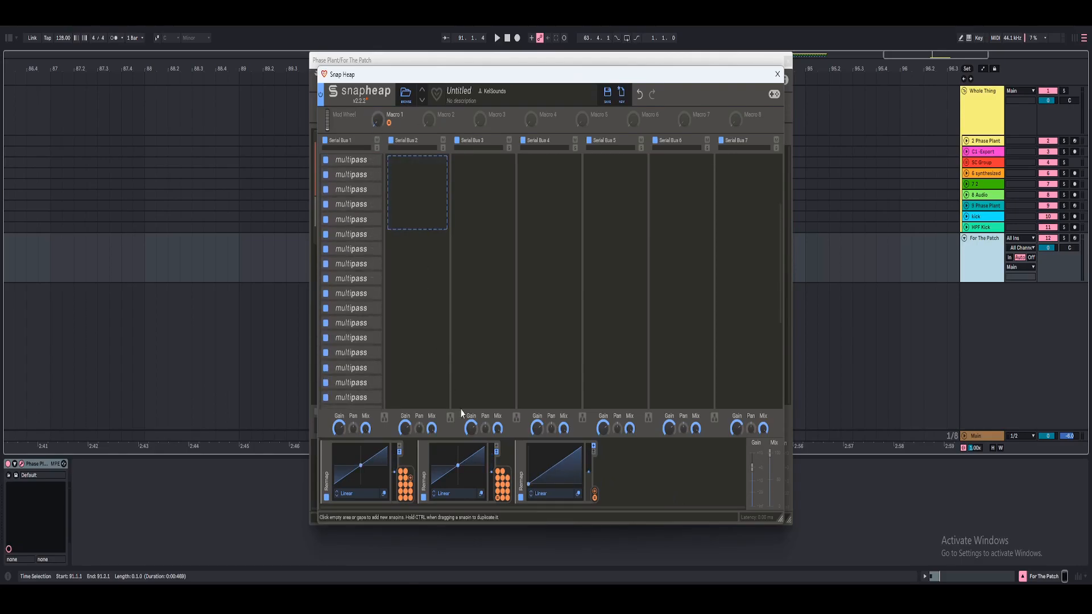
pyautogui.scroll(3, 366, 380)
pyautogui.scroll(-1, 351, 251)
pyautogui.scroll(-1, 351, 250)
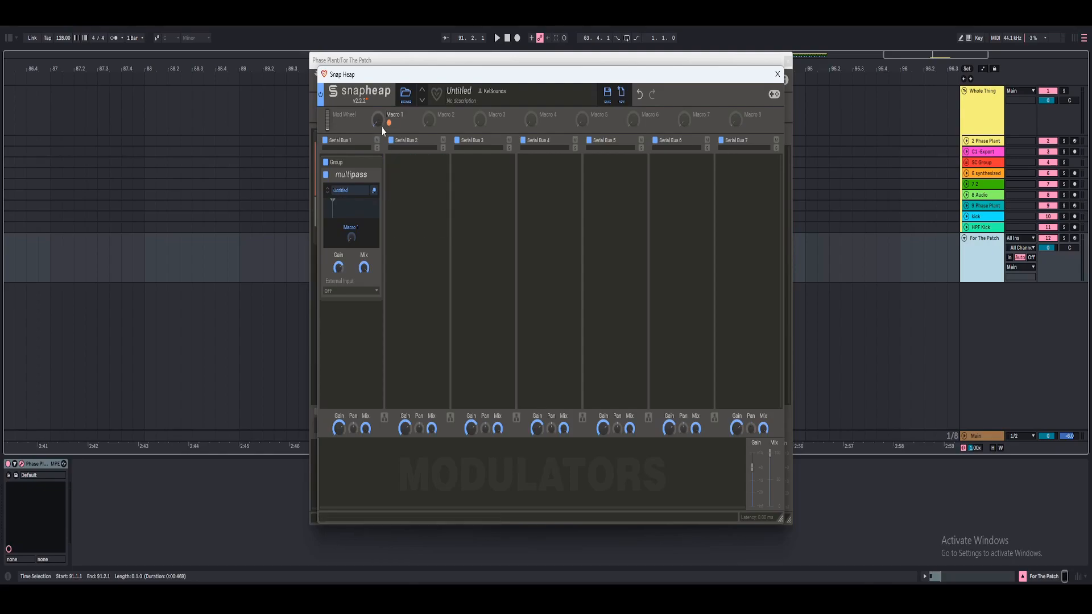
# Play the sound through the single Multipass while sweeping Macro 1.
pyautogui.press('space')
pyautogui.moveTo(377, 120); pyautogui.dragTo(378, 160)
pyautogui.press('space')
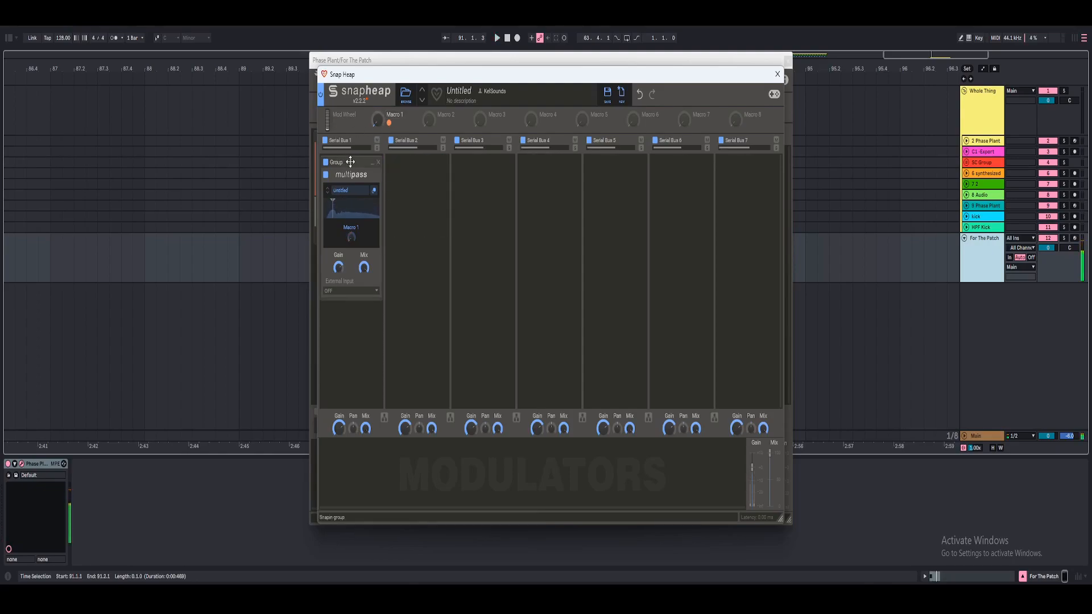
# Collapse the Multipass and duplicate it until the group holds five copies.
pyautogui.click(373, 176)
pyautogui.hotkey('ctrl', 'd')
pyautogui.hotkey('ctrl', 'd')
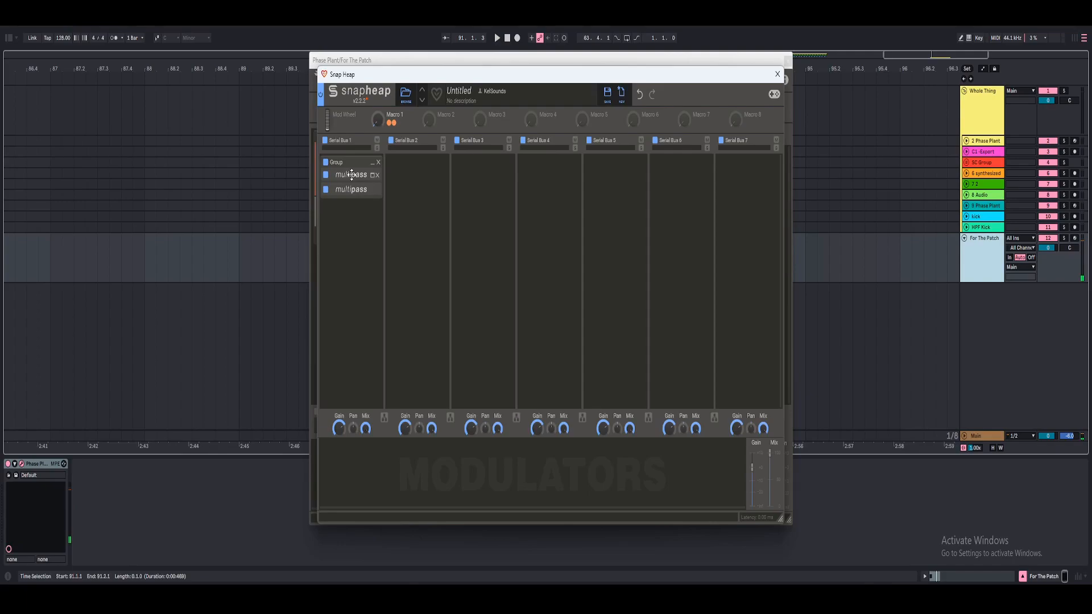
pyautogui.hotkey('ctrl', 'd')
pyautogui.hotkey('ctrl', 'd')
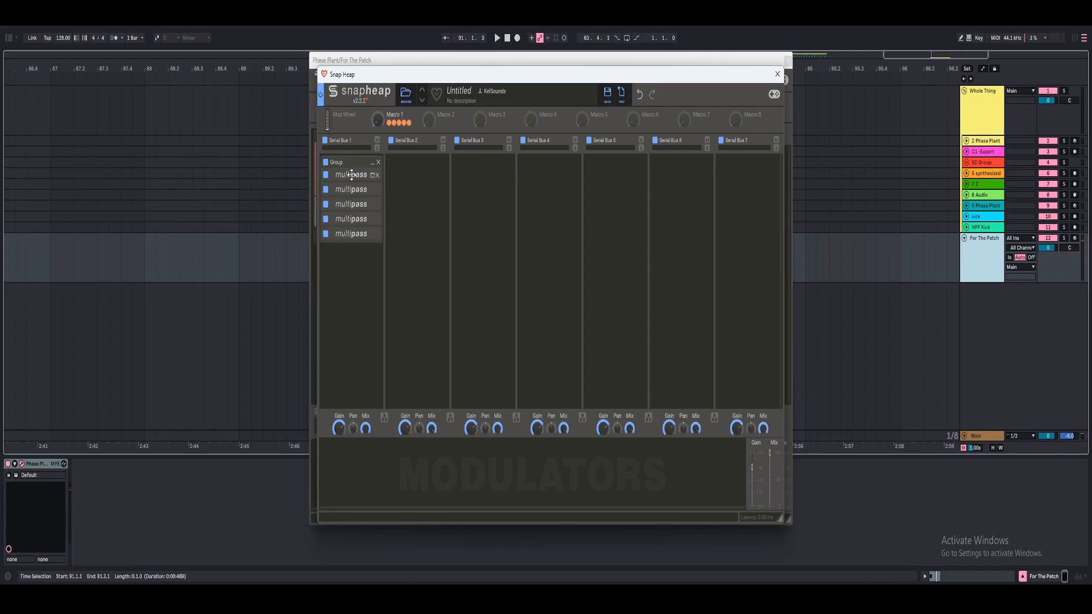
# Audition the group of five Multipasses while sweeping Macro 1.
pyautogui.click(373, 162)
pyautogui.press('space')
pyautogui.moveTo(377, 121)
pyautogui.mouseDown()
pyautogui.moveTo(377, 77)
pyautogui.moveTo(377, 122)
pyautogui.mouseUp()
pyautogui.press('space')
pyautogui.click(375, 166)
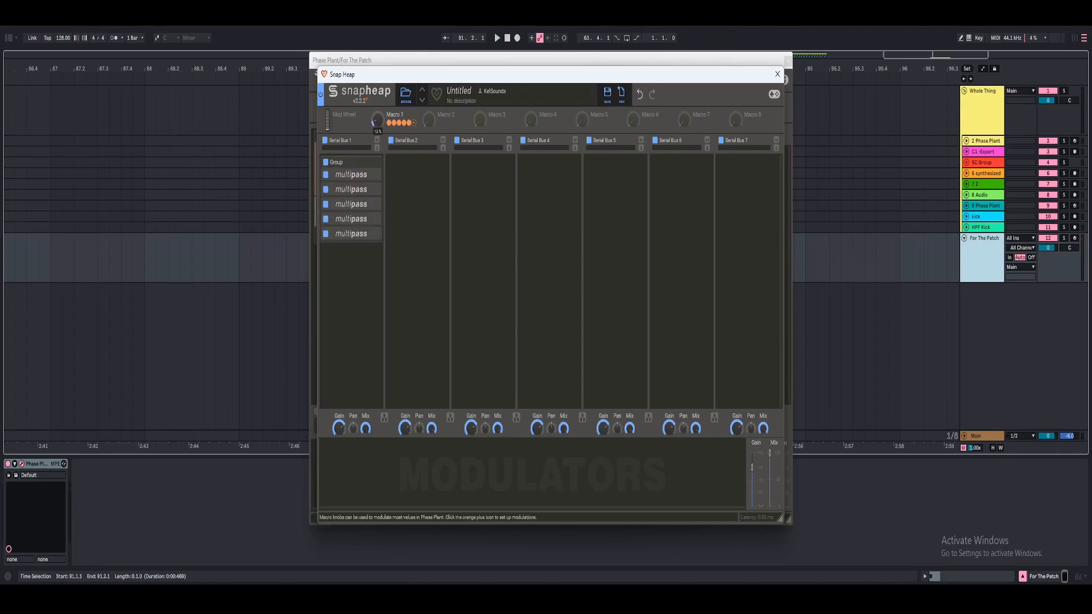
pyautogui.press('space')
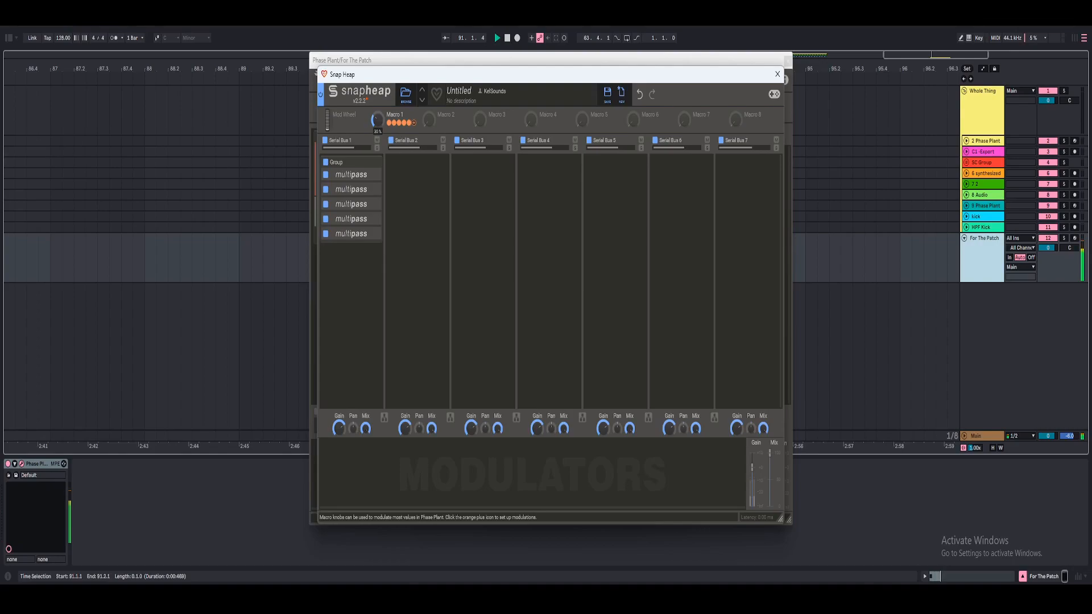
# Set Macro 1 to 30% and close the Snap Heap editor.
pyautogui.rightClick(379, 125)
pyautogui.write('30')
pyautogui.press('Return')
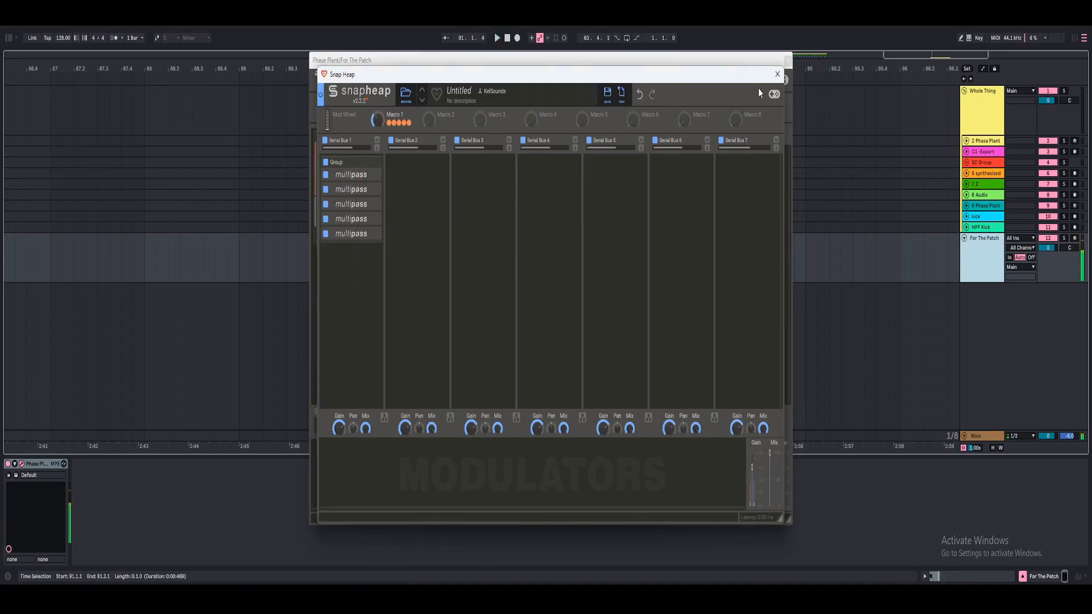
pyautogui.click(778, 74)
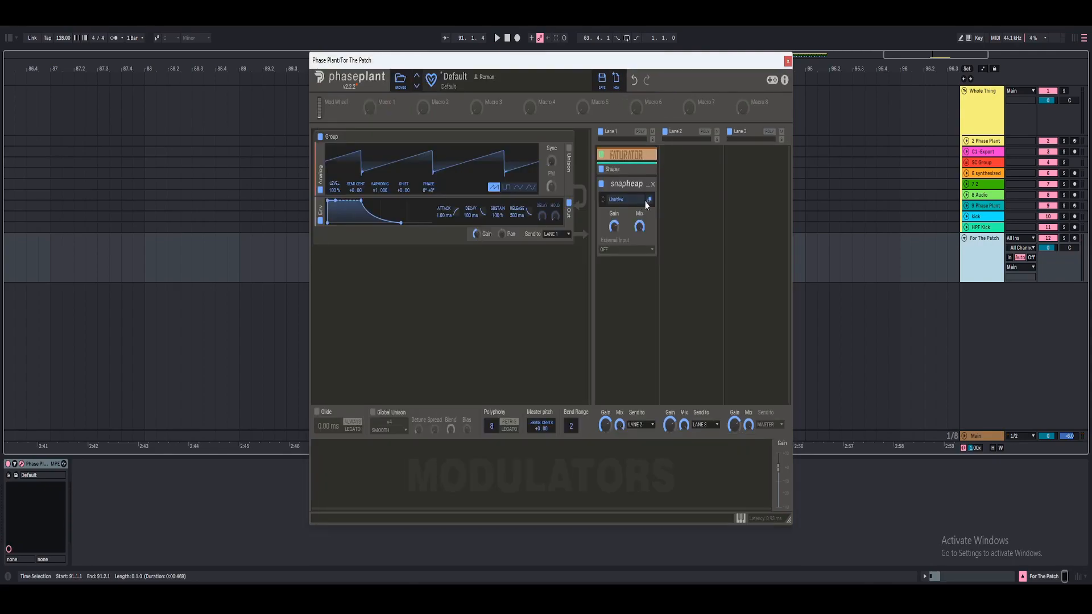
# Collapse Snap Heap in Lane 1 and add a Filter effect below it.
pyautogui.click(644, 186)
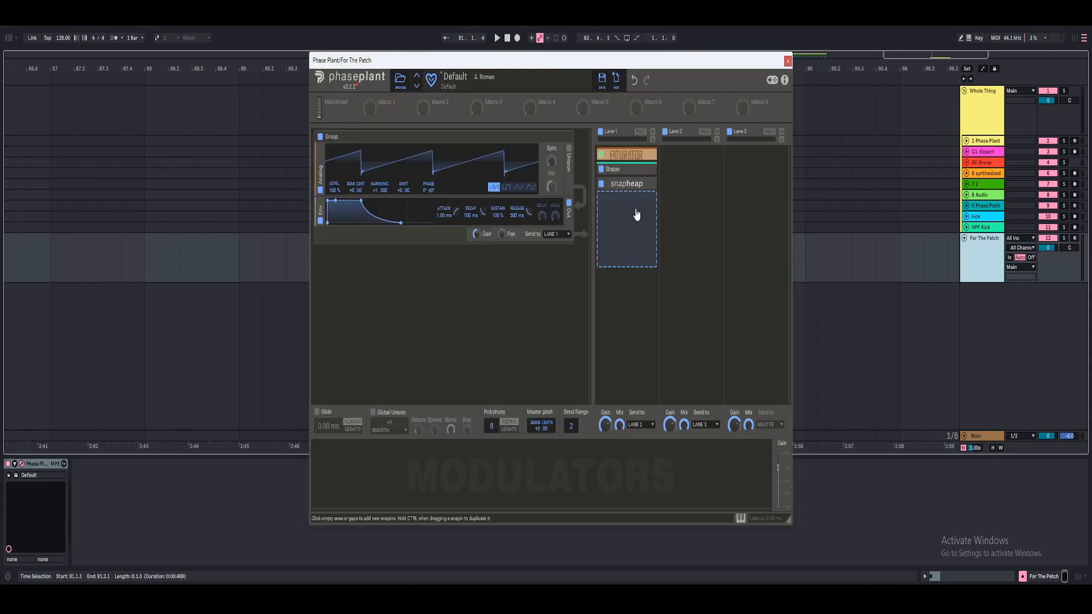
pyautogui.click(624, 220)
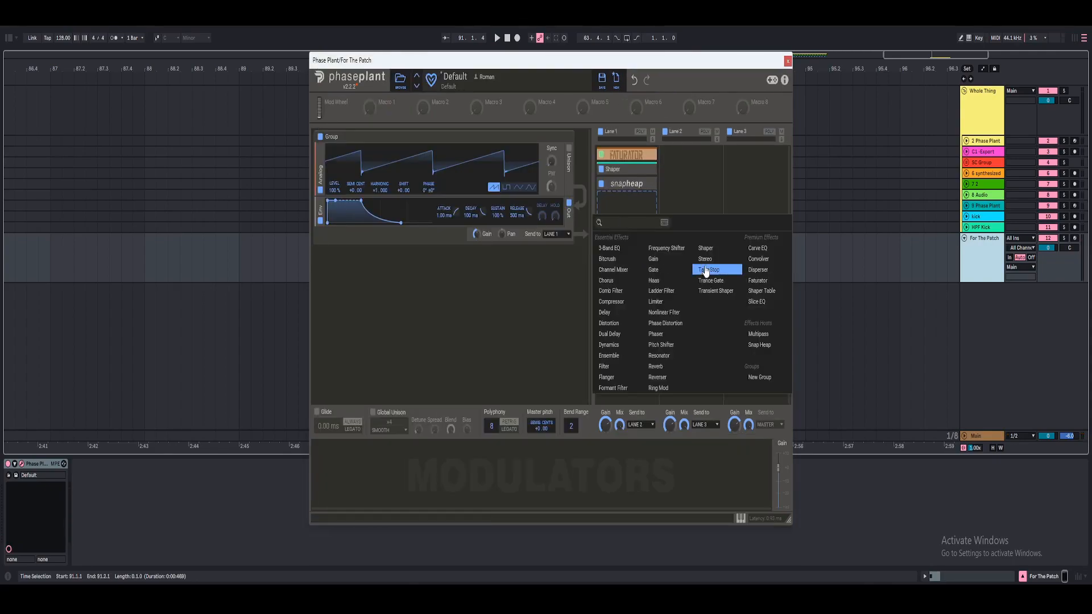
pyautogui.click(667, 253)
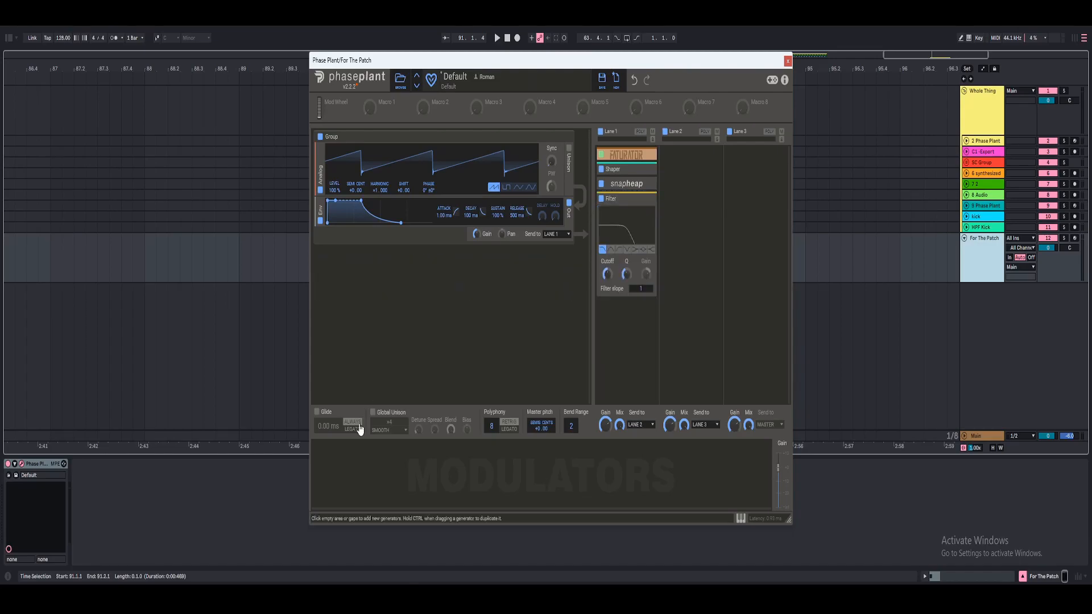
# Add an Envelope modulator with 0% sustain and a decay of 1000 ms.
pyautogui.click(352, 464)
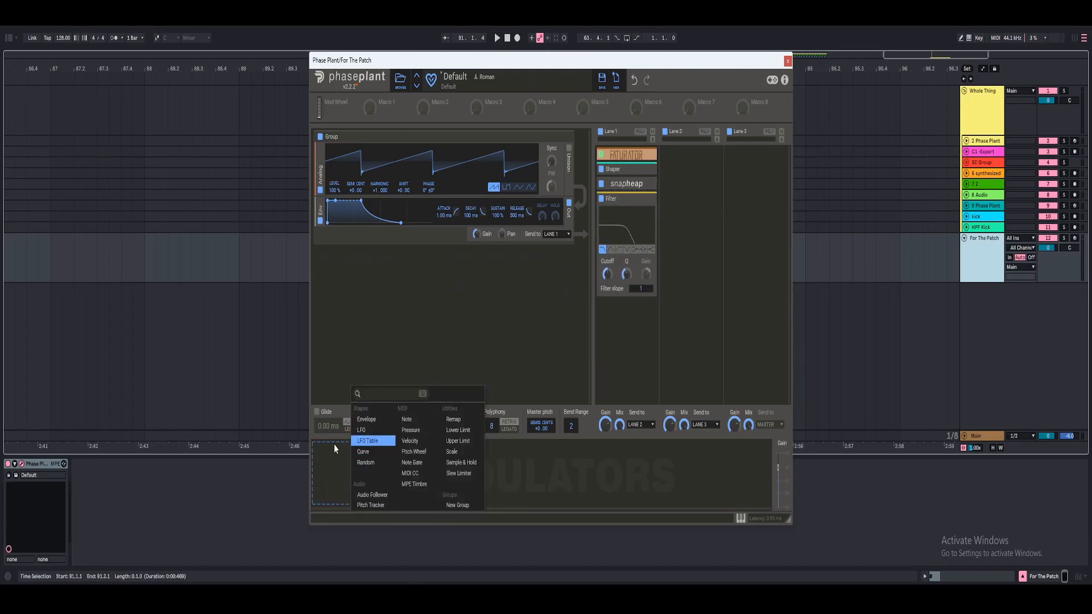
pyautogui.click(374, 422)
pyautogui.moveTo(338, 448); pyautogui.dragTo(354, 484)
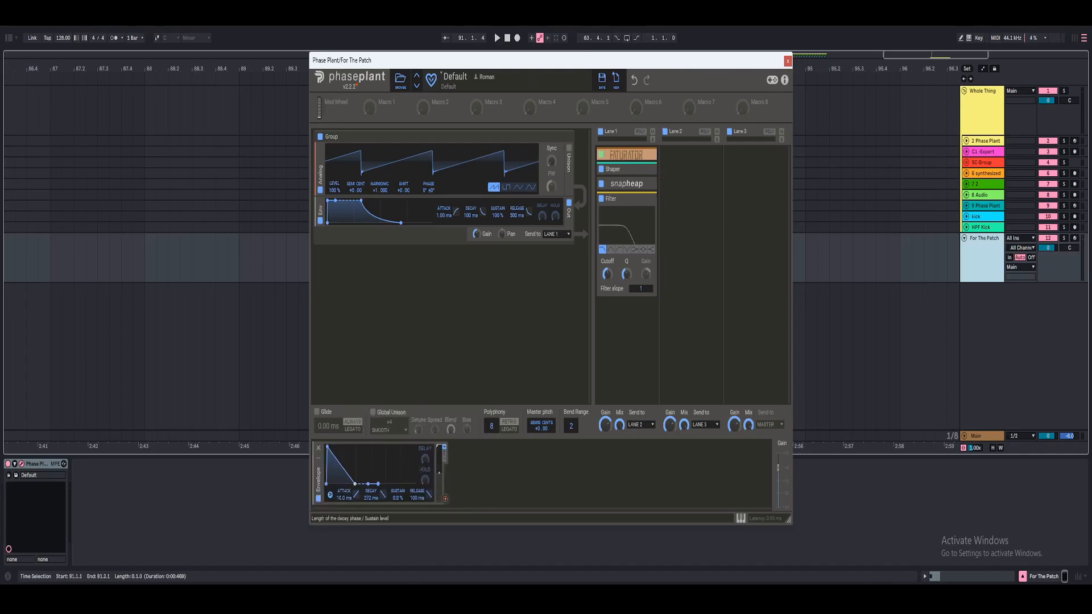
pyautogui.rightClick(372, 498)
pyautogui.write('1000 ms')
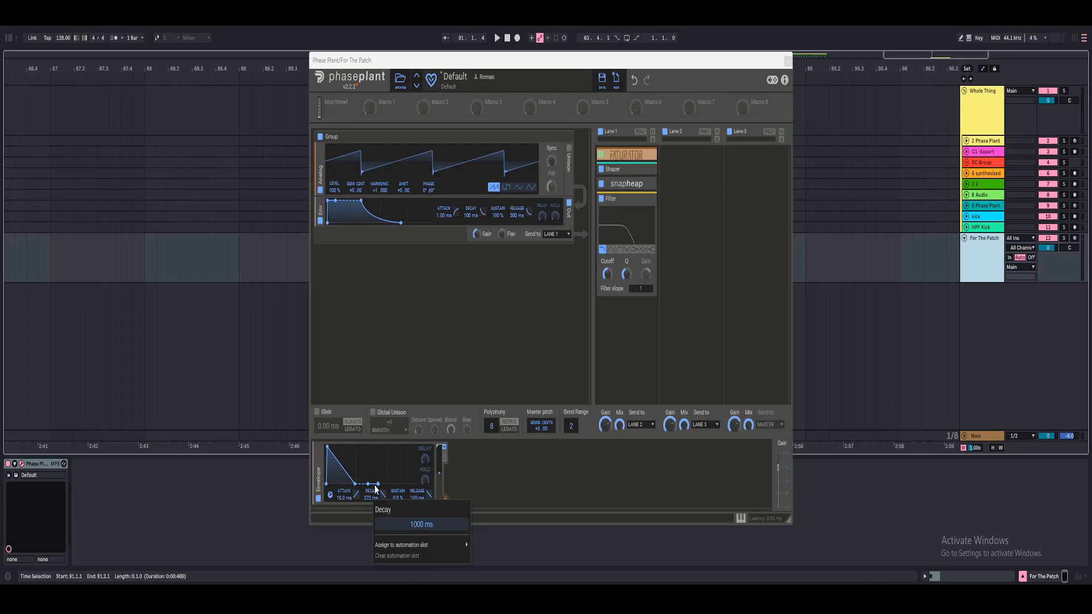
pyautogui.press('Return')
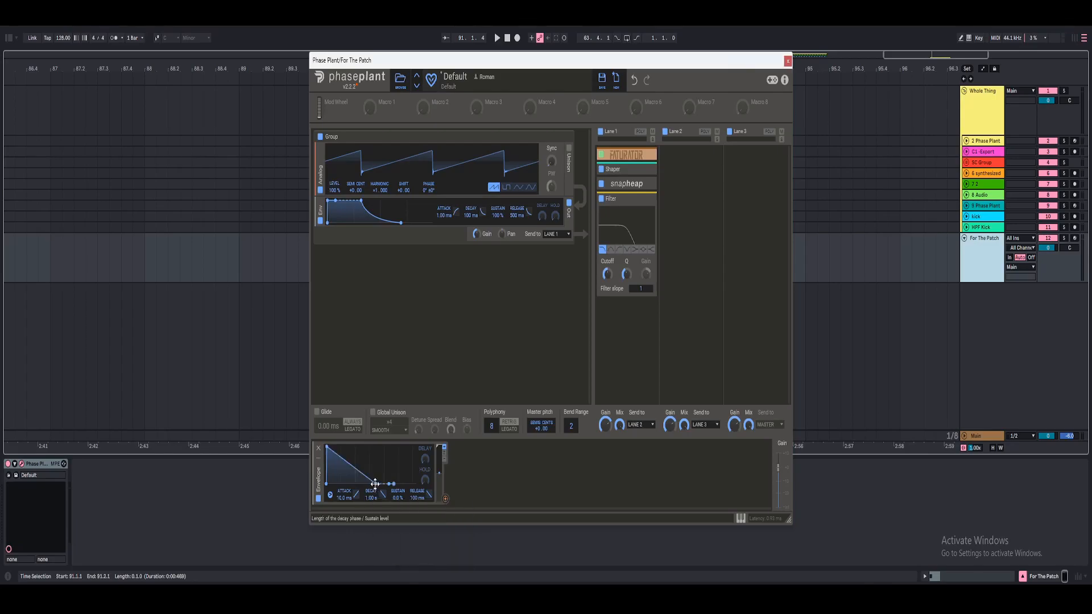
# Set the Filter's cutoff to 25 Hz, modulate it with the Envelope at 80%, and audition the pluck.
pyautogui.press('space')
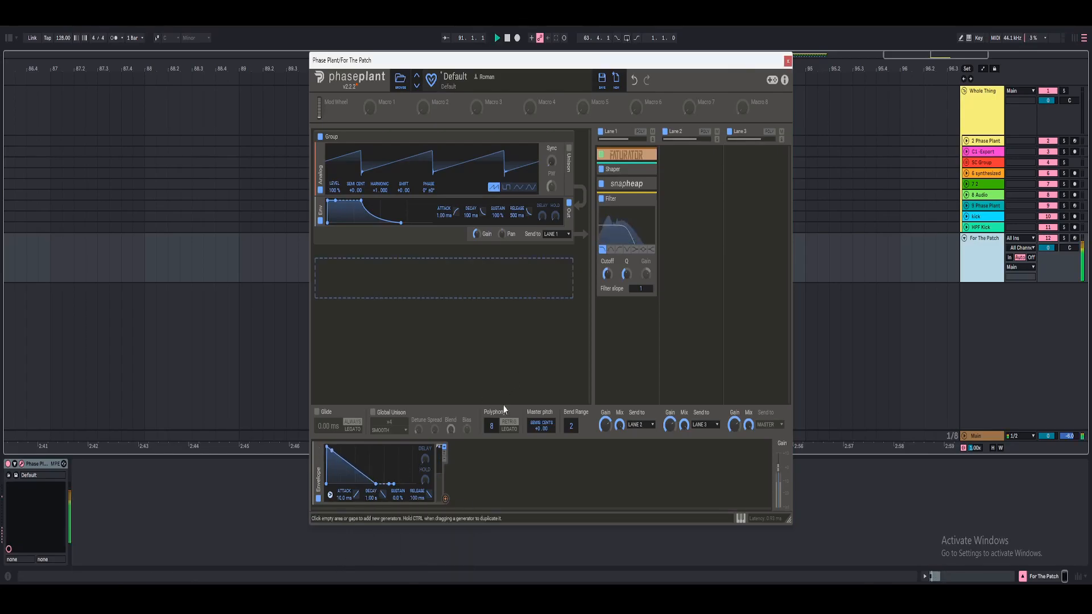
pyautogui.rightClick(607, 274)
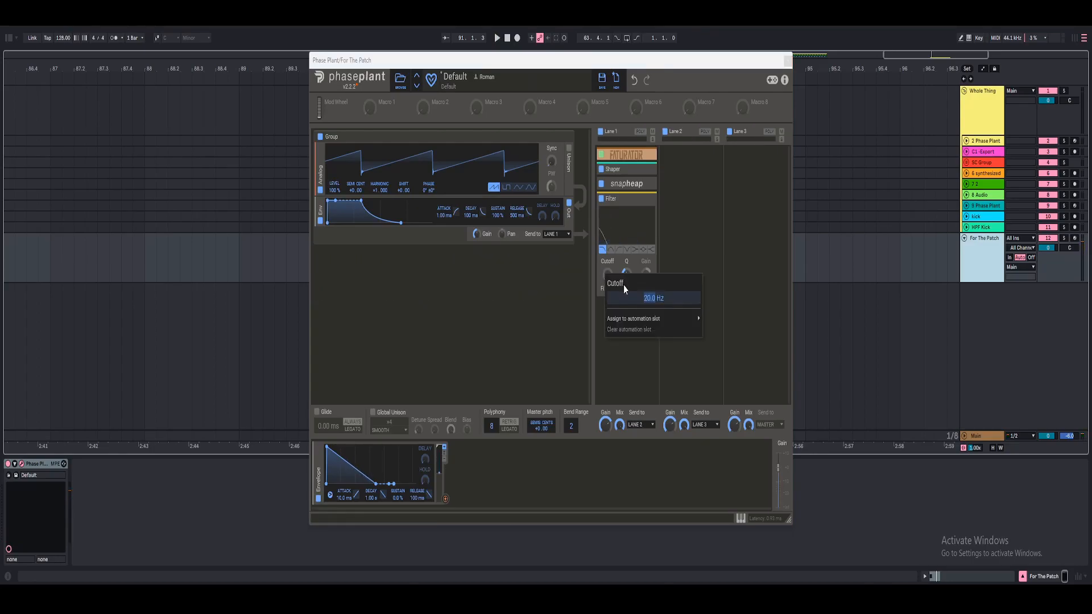
pyautogui.press('Return')
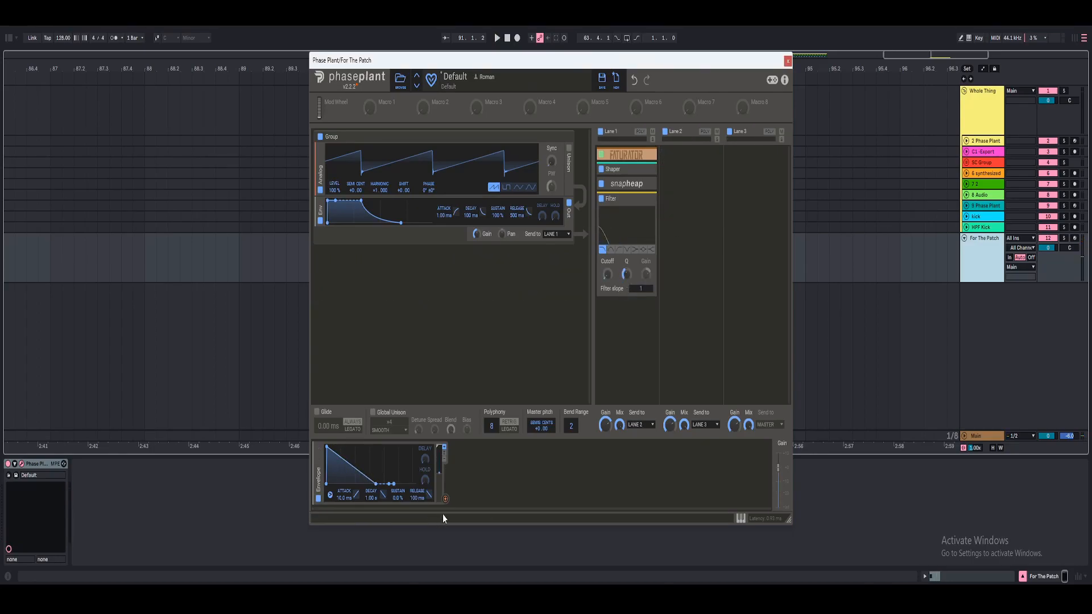
pyautogui.moveTo(445, 499); pyautogui.dragTo(609, 284)
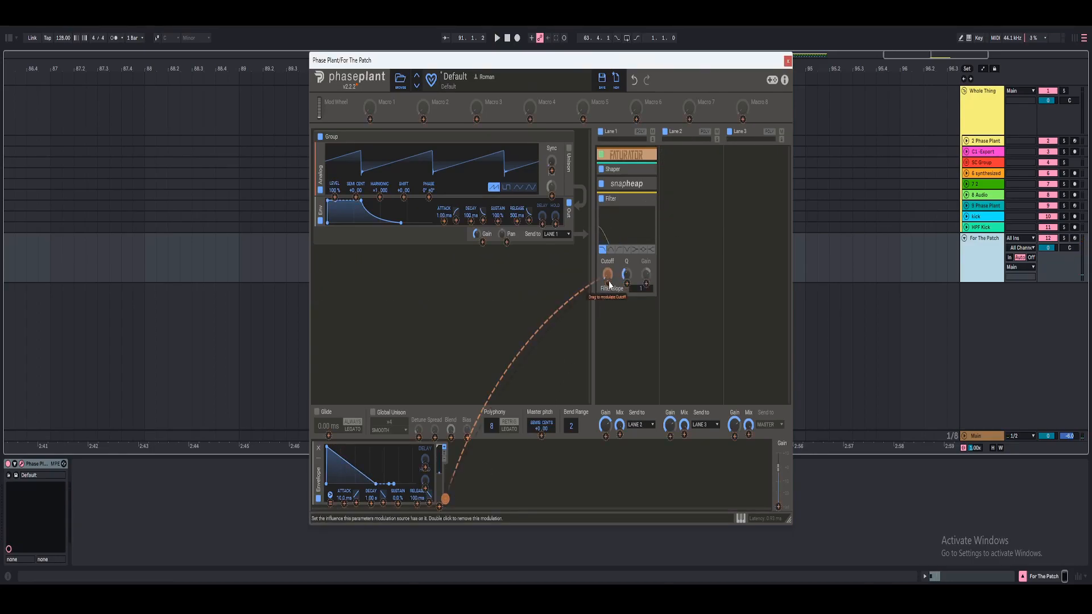
pyautogui.rightClick(609, 283)
pyautogui.write('80')
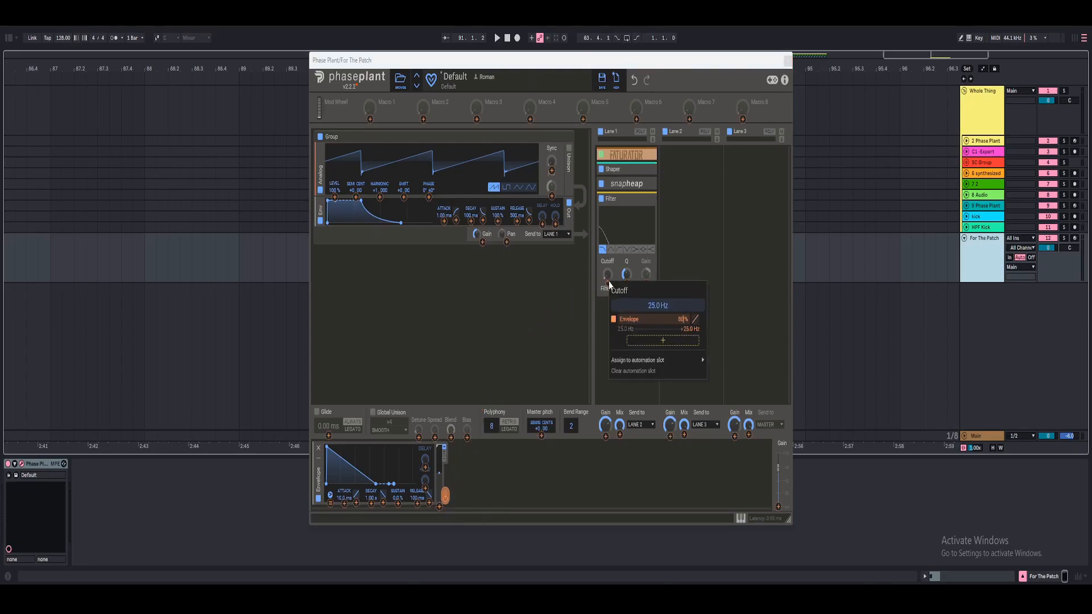
pyautogui.write('0')
pyautogui.press('Return')
pyautogui.press('space')
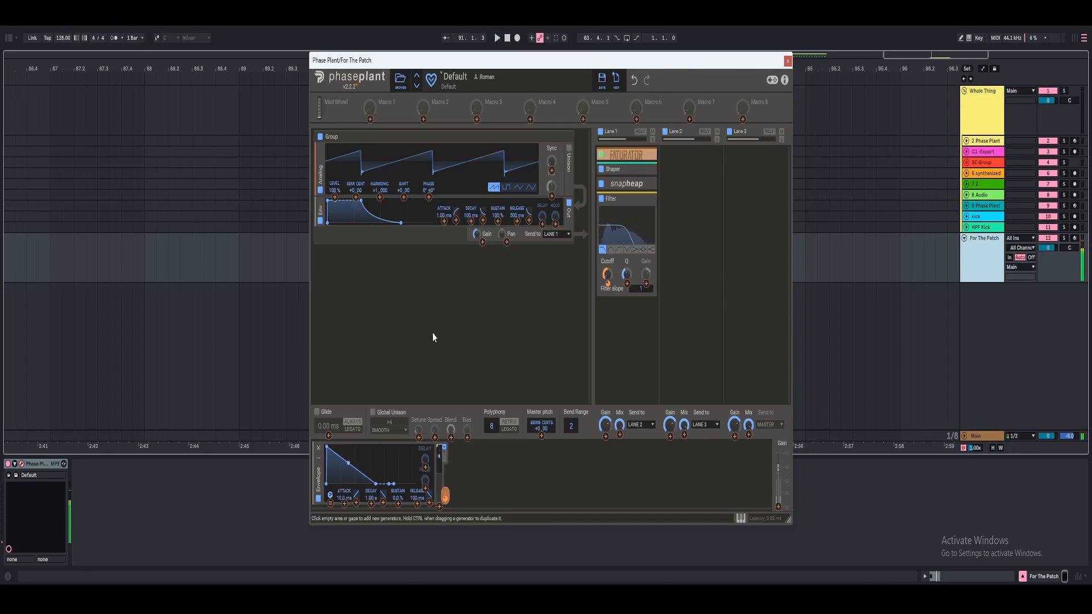
# Add a Multipass below the Filter in Lane 1 and insert a Dynamics effect in its highest active band.
pyautogui.click(629, 267)
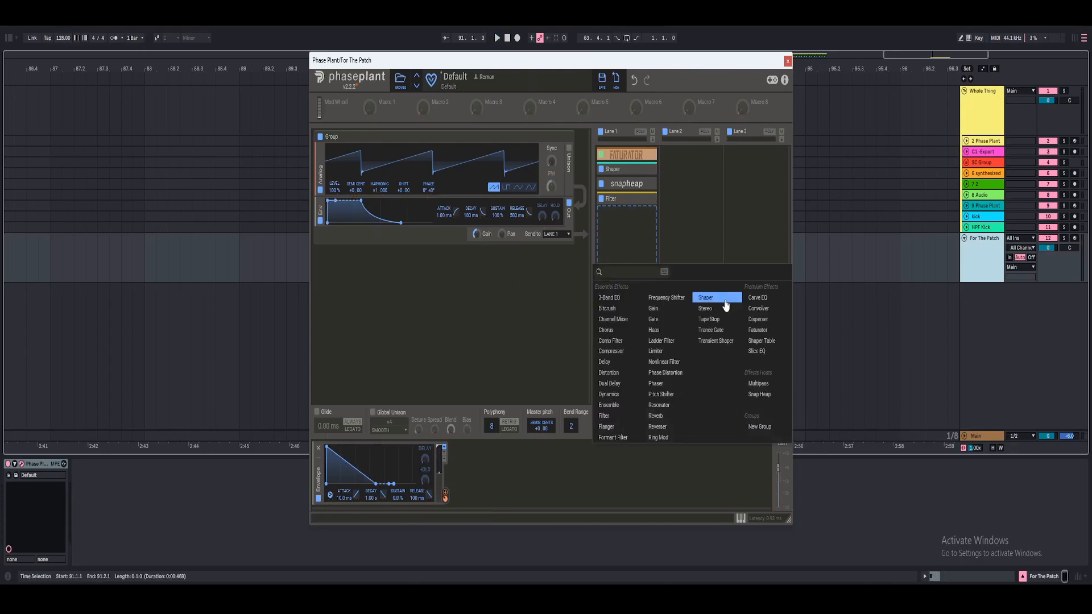
pyautogui.click(757, 384)
pyautogui.click(621, 265)
pyautogui.click(623, 271)
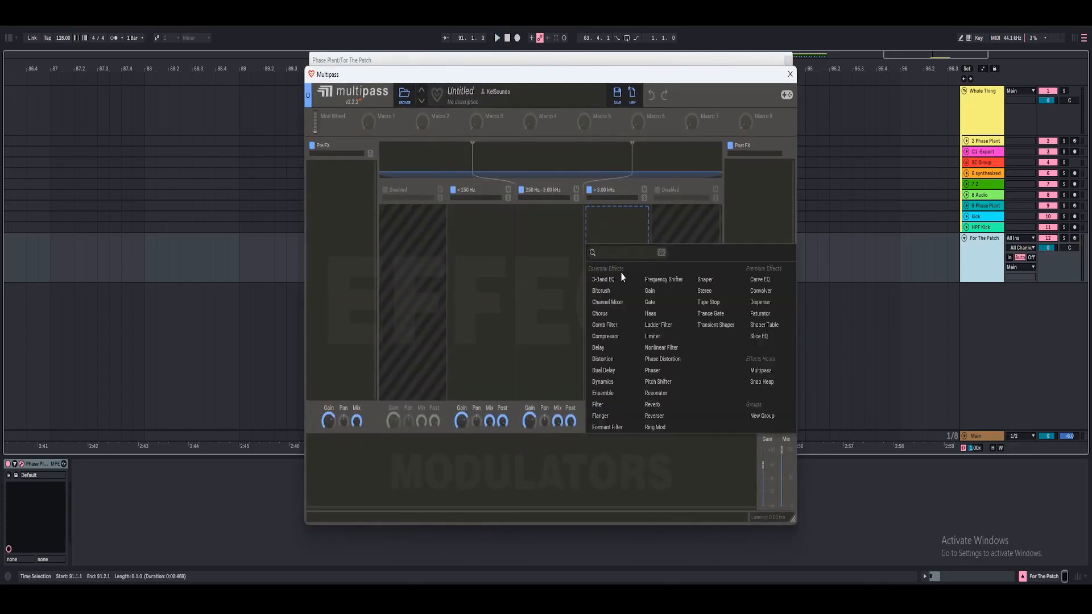
pyautogui.click(613, 382)
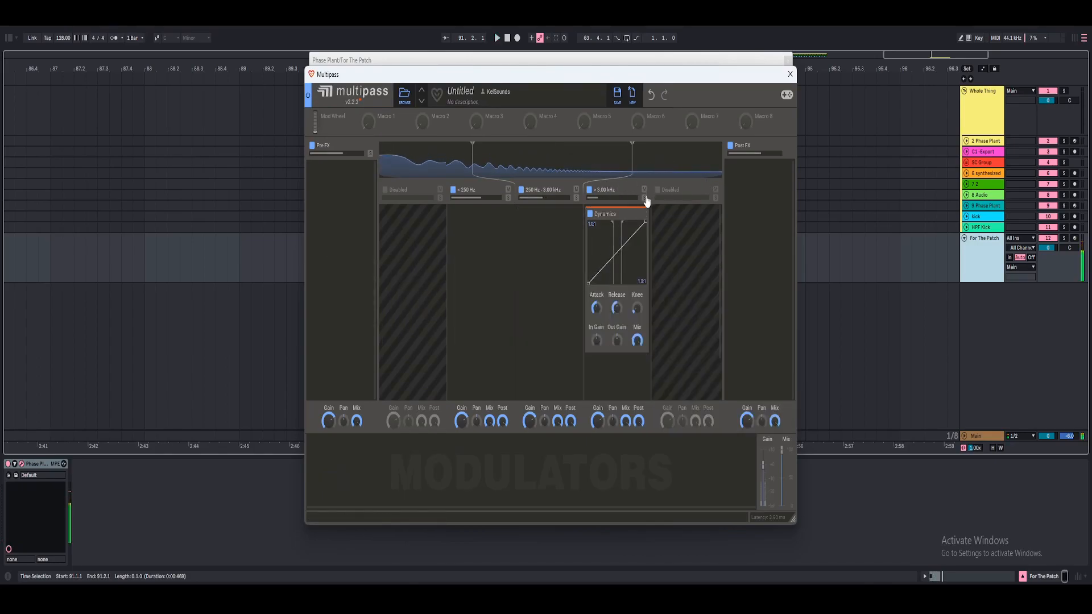
# Lower the Multipass upper crossover to 2.10 kHz and audition the high band soloed.
pyautogui.moveTo(633, 165); pyautogui.dragTo(612, 175)
pyautogui.click(495, 35)
pyautogui.press('space')
pyautogui.press('space')
pyautogui.press('space')
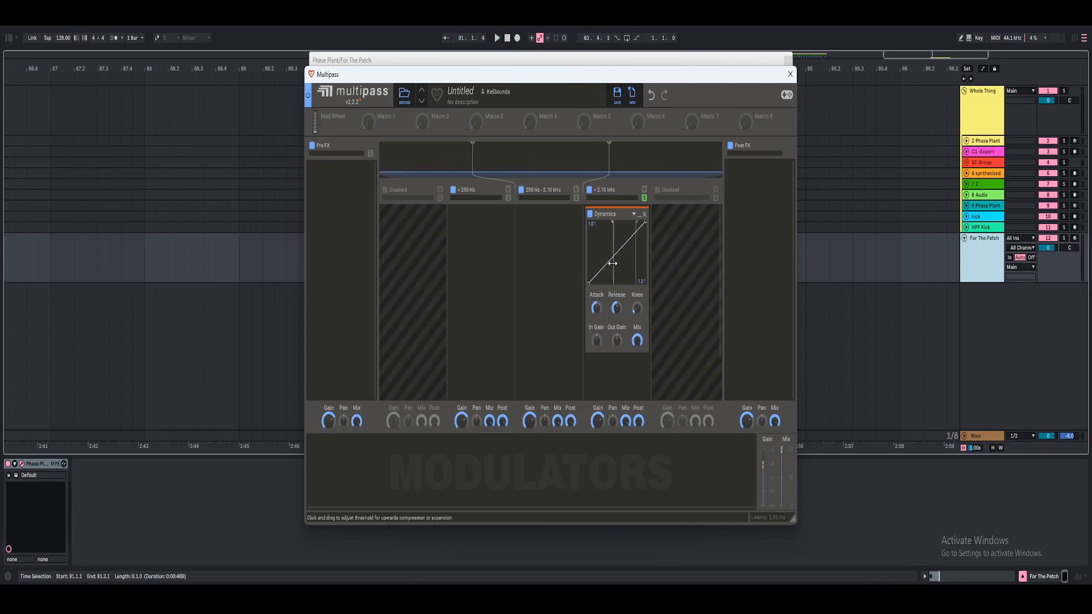
pyautogui.press('space')
pyautogui.press('space')
# Set the Dynamics low threshold to -30 dB and audition the band.
pyautogui.moveTo(613, 265); pyautogui.dragTo(618, 264)
pyautogui.rightClick(617, 264)
pyautogui.write('-30')
pyautogui.press('Return')
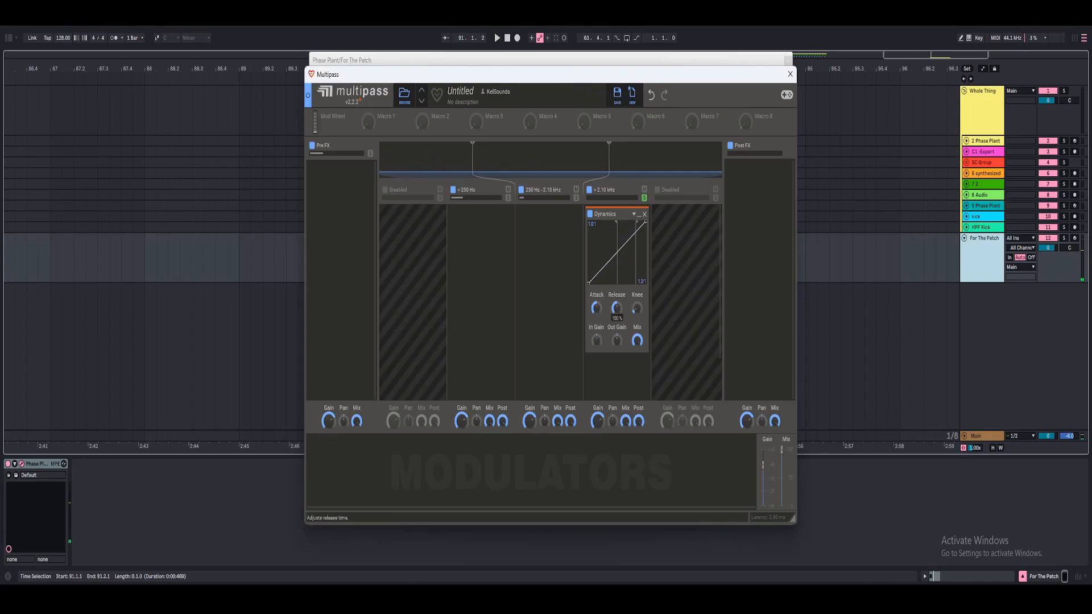
pyautogui.click(496, 38)
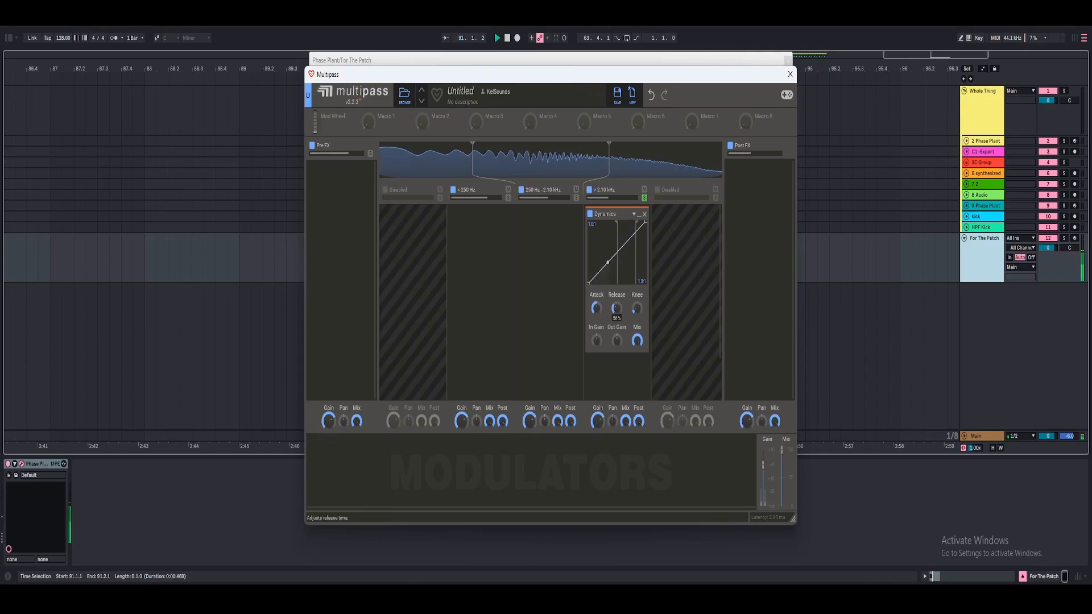
# Set the Dynamics low ratio to 4:1 and compare the sound with the effect bypassed.
pyautogui.rightClick(592, 283)
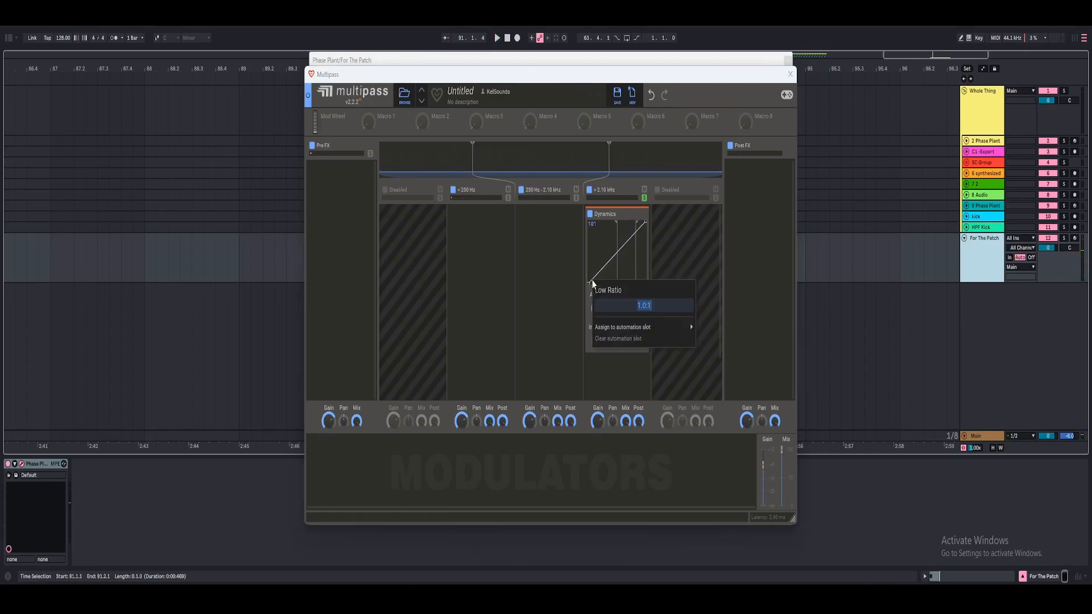
pyautogui.write('4')
pyautogui.press('Return')
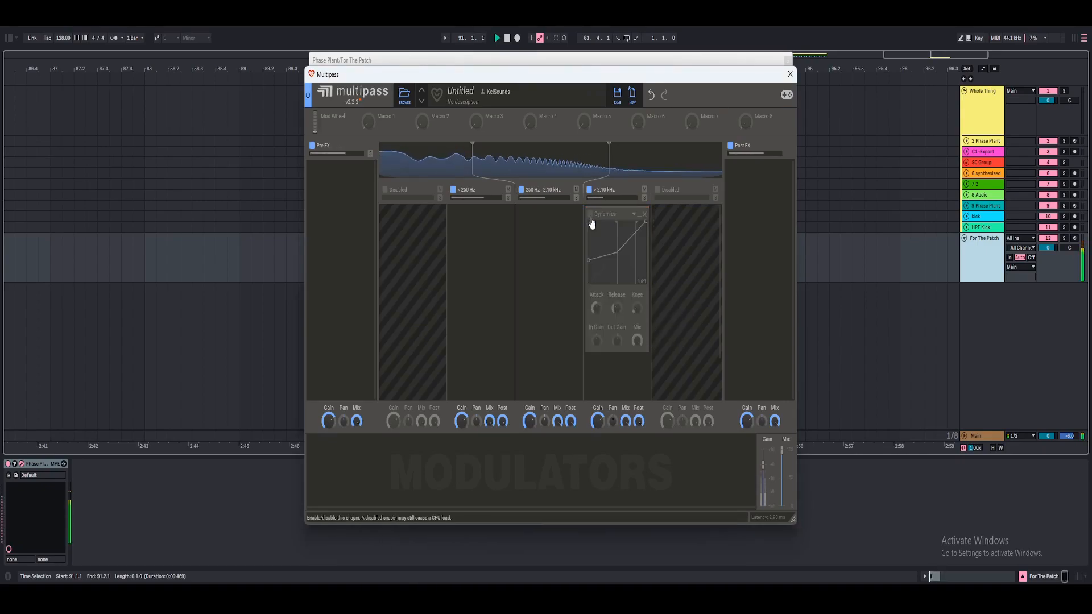
pyautogui.press('space')
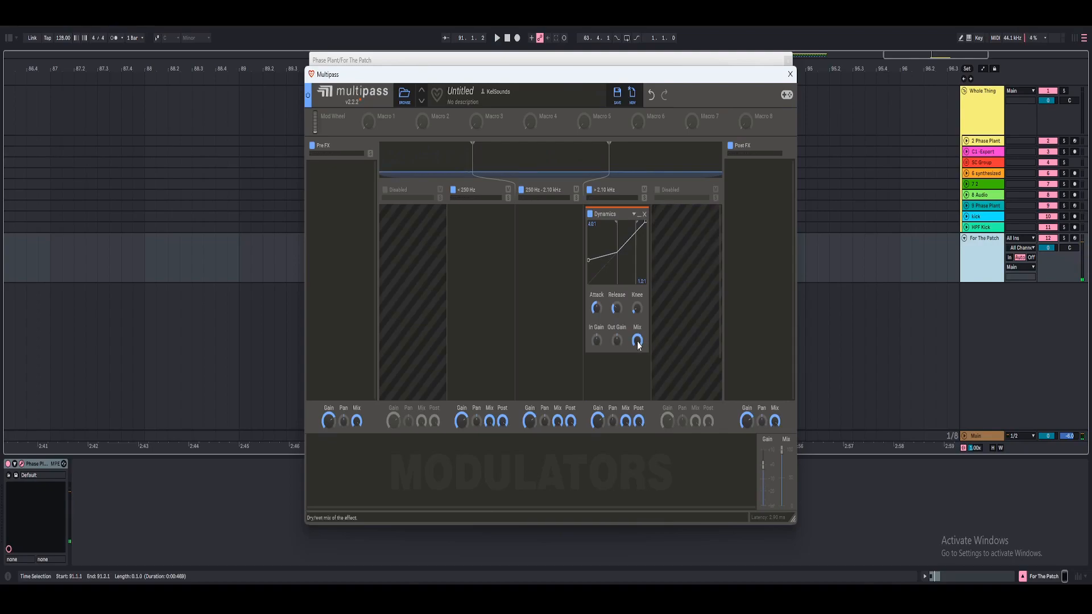
# Set the Dynamics mix to 50% and audition the result.
pyautogui.rightClick(638, 345)
pyautogui.write('50')
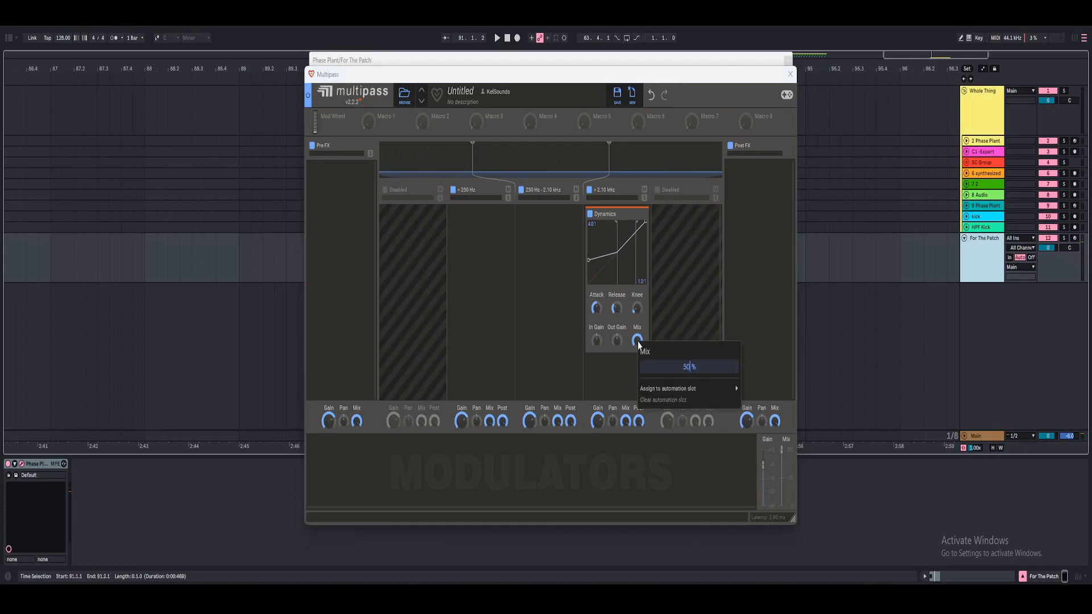
pyautogui.press('Return')
pyautogui.click(494, 36)
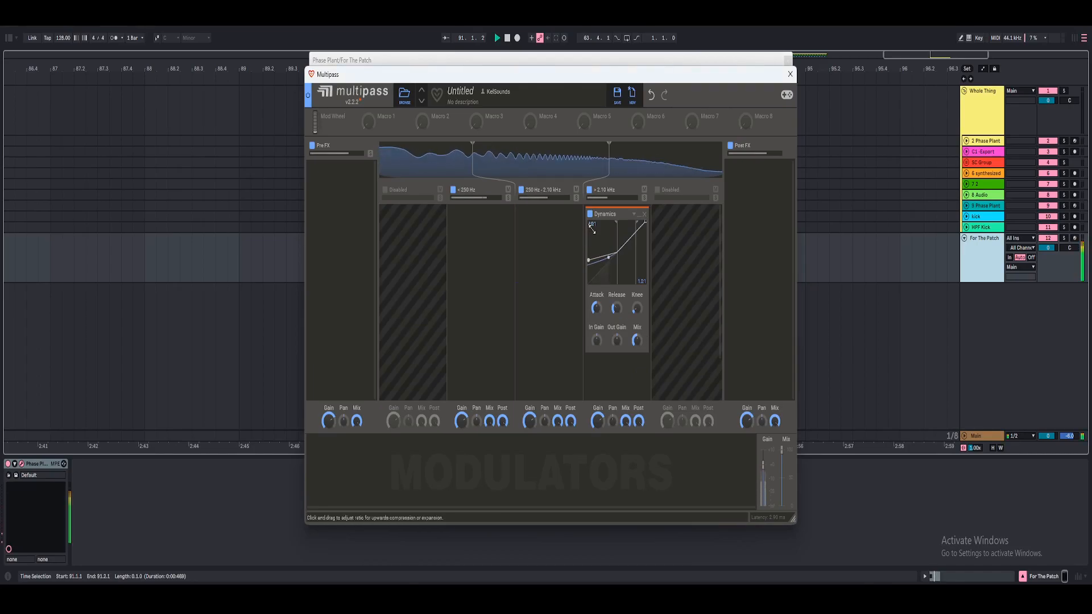
# Close the Multipass editor, compare the patch with Multipass bypassed and enabled, and collapse it in Lane 1.
pyautogui.click(789, 74)
pyautogui.click(602, 214)
pyautogui.click(601, 214)
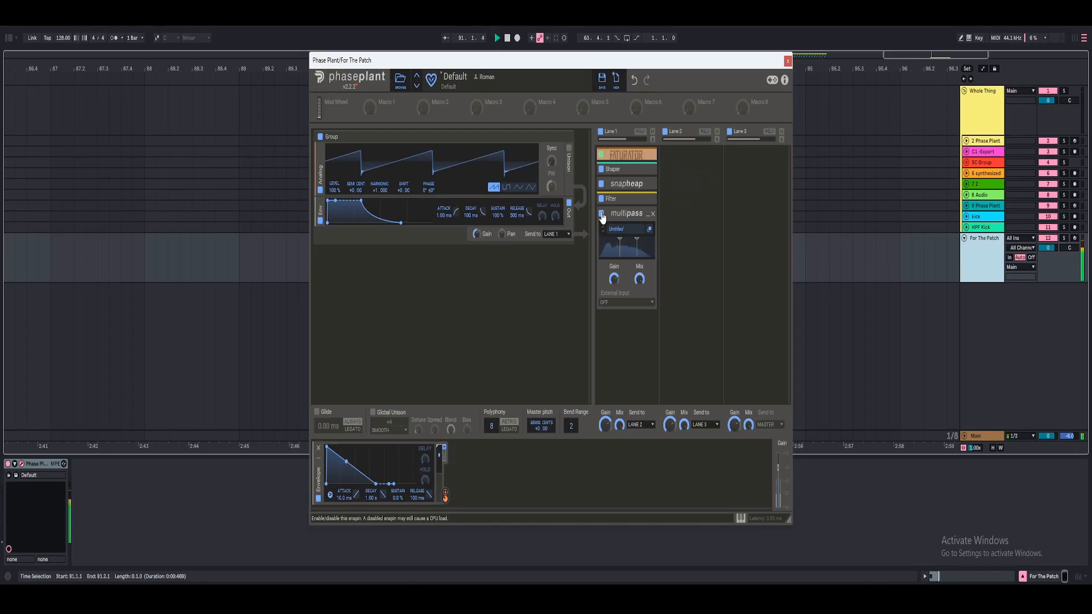
pyautogui.click(647, 214)
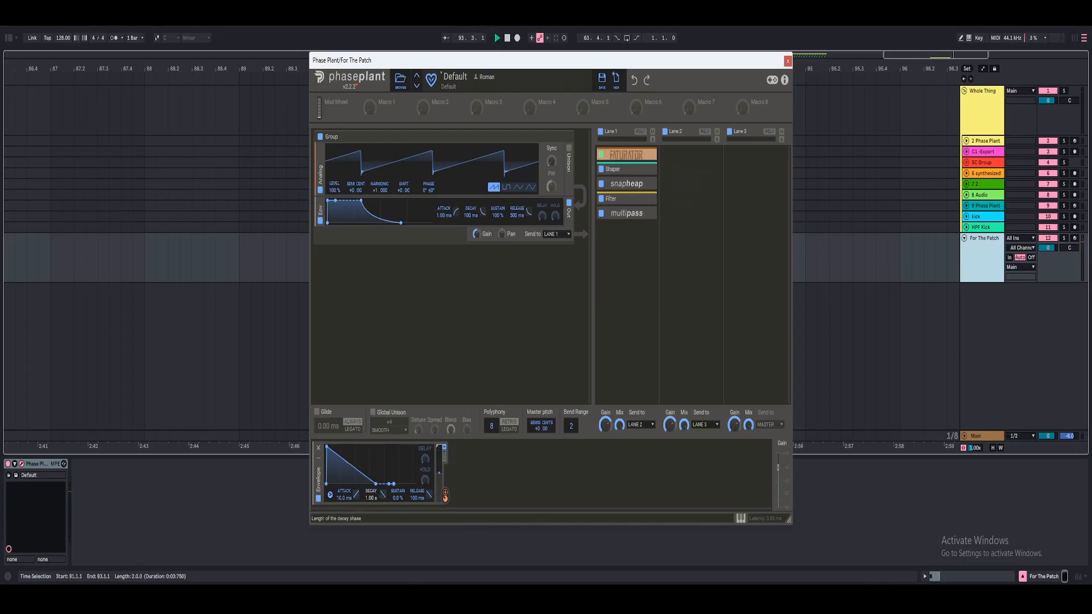
# Lengthen the Envelope modulator's decay to about 1.24 s while auditioning the pluck.
pyautogui.press('space')
pyautogui.press('space')
pyautogui.moveTo(371, 495); pyautogui.dragTo(370, 487)
pyautogui.press('space')
pyautogui.press('space')
pyautogui.press('space')
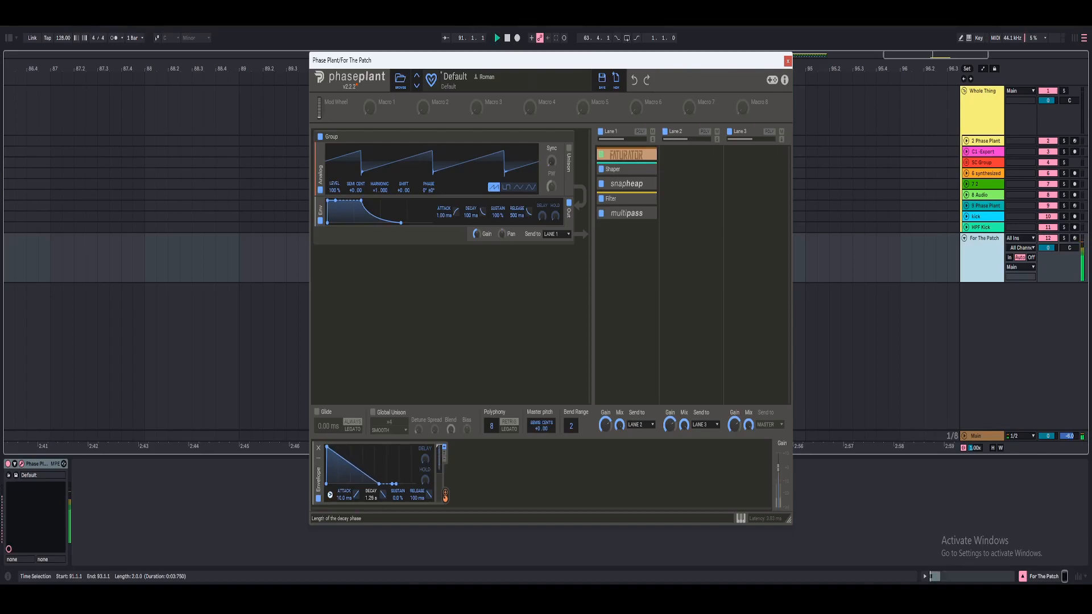
pyautogui.press('space')
pyautogui.click(495, 35)
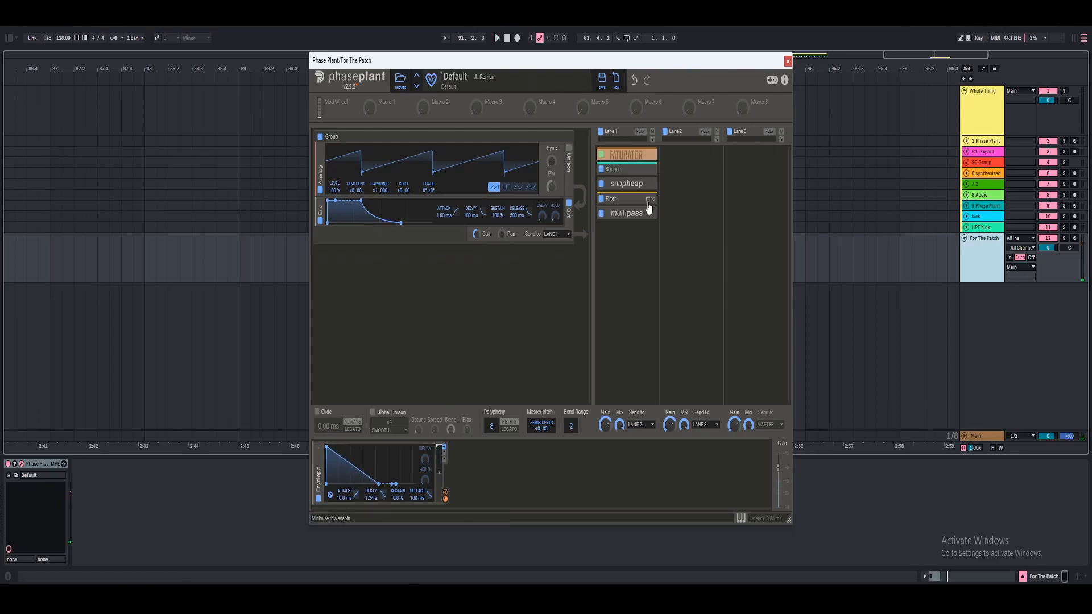
# Expand the Filter and fine-tune the Envelope's modulation depth on its cutoff during playback.
pyautogui.click(651, 198)
pyautogui.moveTo(445, 495); pyautogui.dragTo(607, 274)
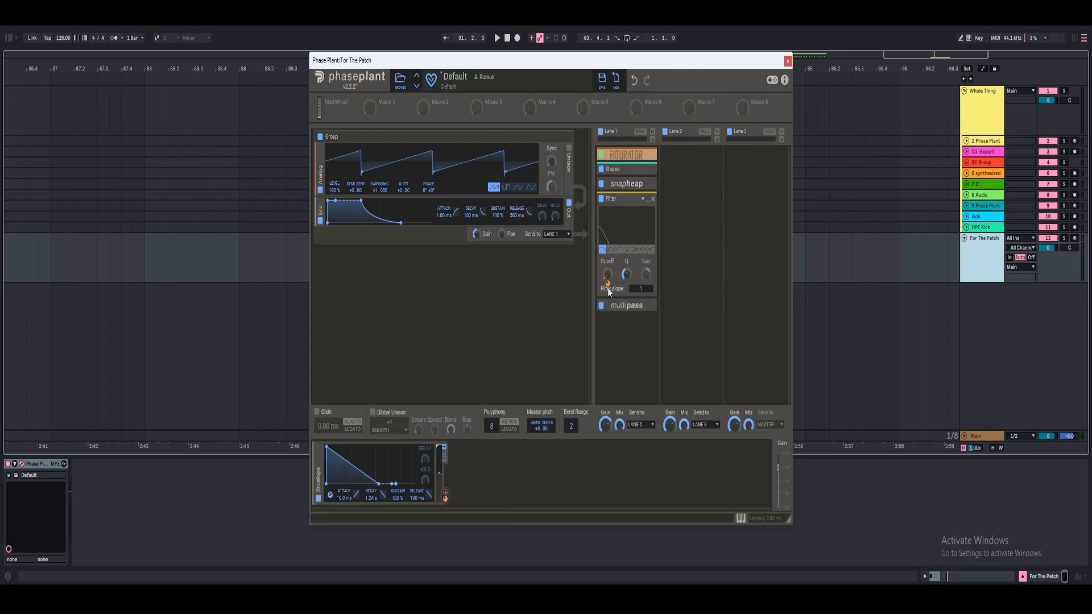
pyautogui.click(495, 34)
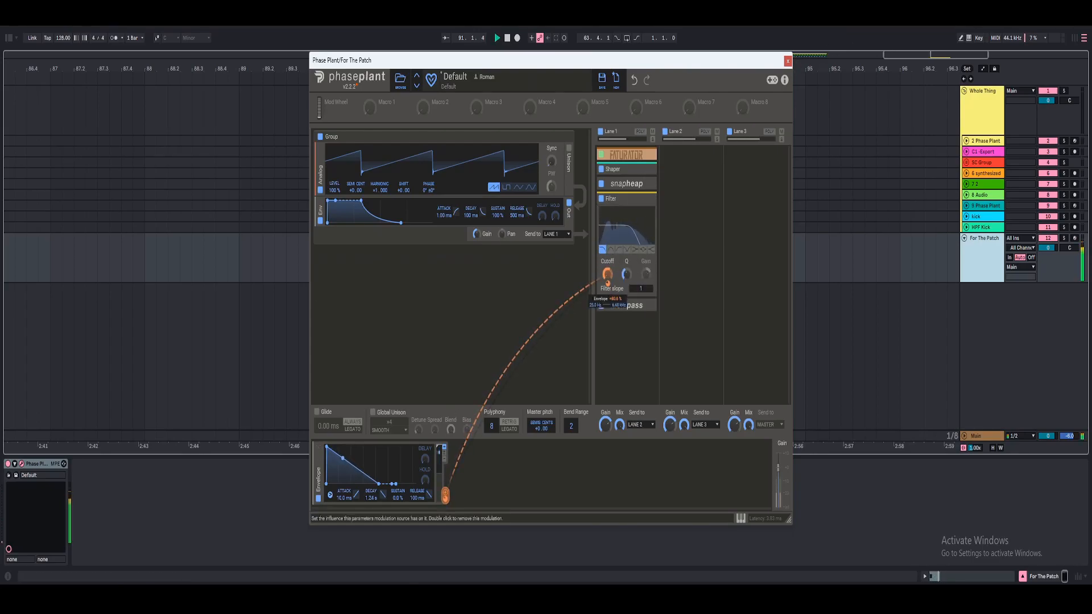
pyautogui.click(494, 33)
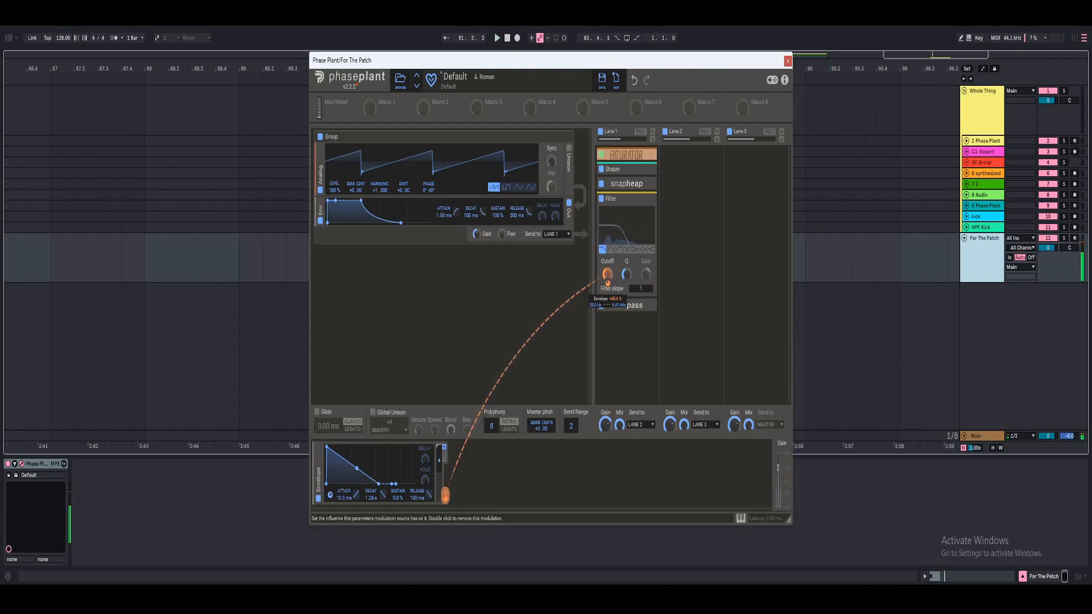
pyautogui.doubleClick(607, 283)
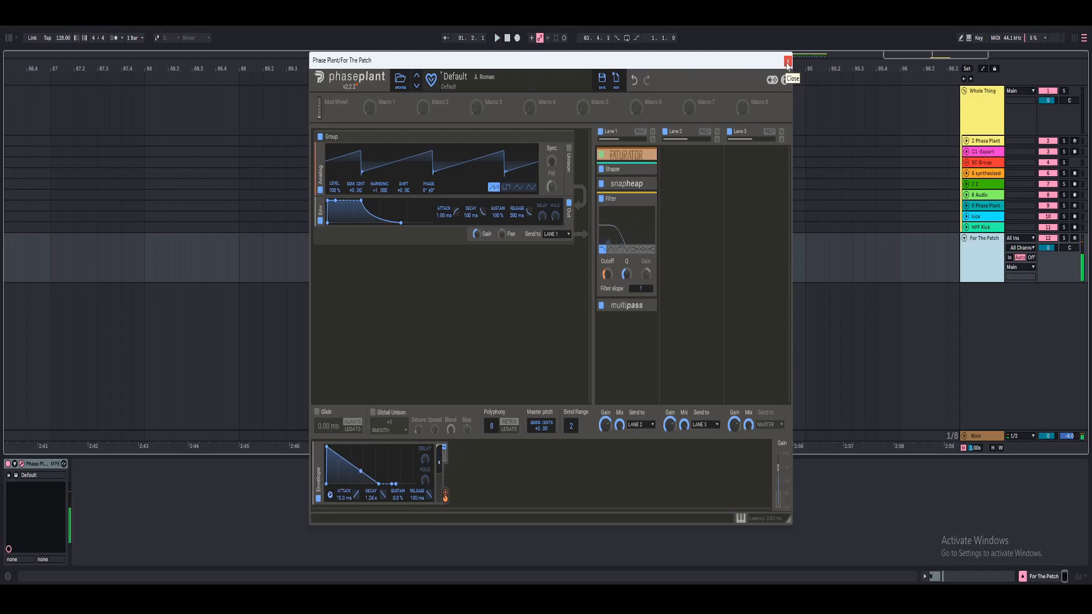
# Close the Phase Plant window, insert a new audio track below For The Patch, and rename it c1.
pyautogui.click(787, 64)
pyautogui.rightClick(947, 318)
pyautogui.click(992, 328)
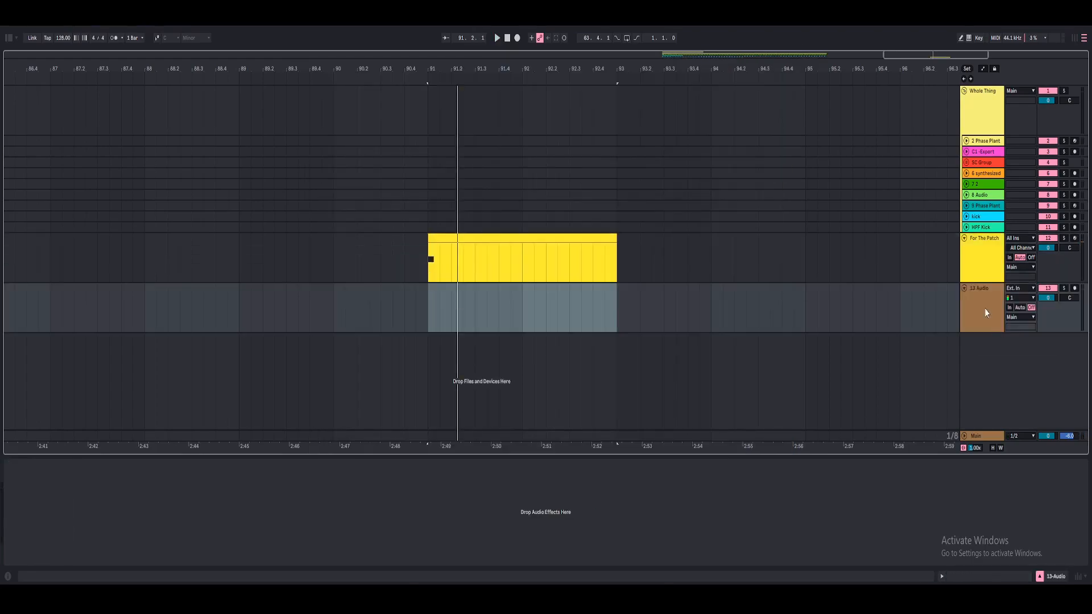
pyautogui.rightClick(987, 310)
pyautogui.click(995, 348)
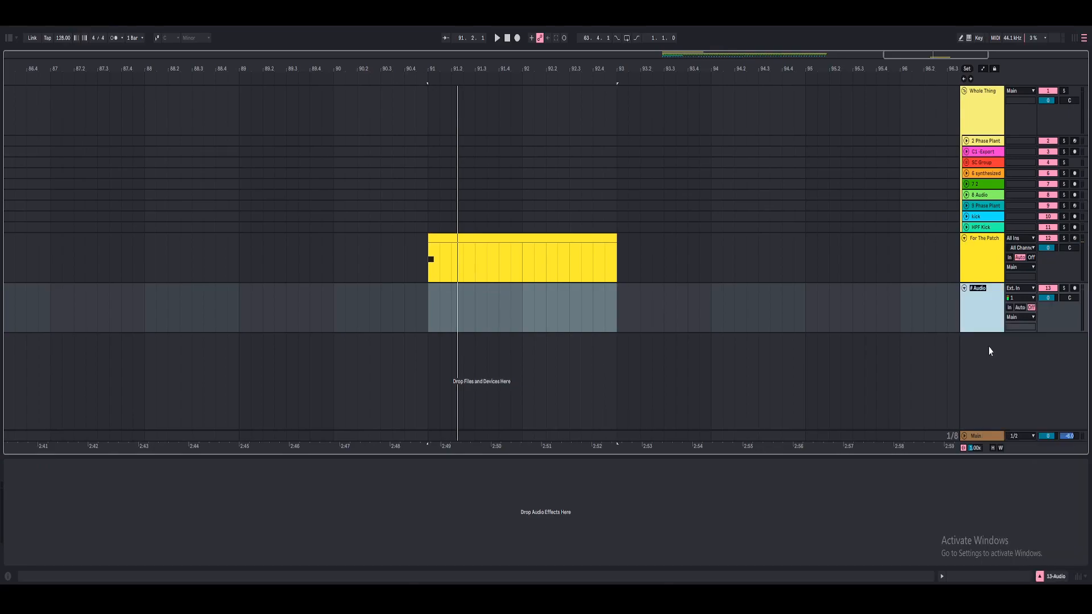
pyautogui.write('c1')
pyautogui.press('Return')
# Shorten the recorded c1 clip to a length of 0.1.2 and consolidate it.
pyautogui.click(575, 236)
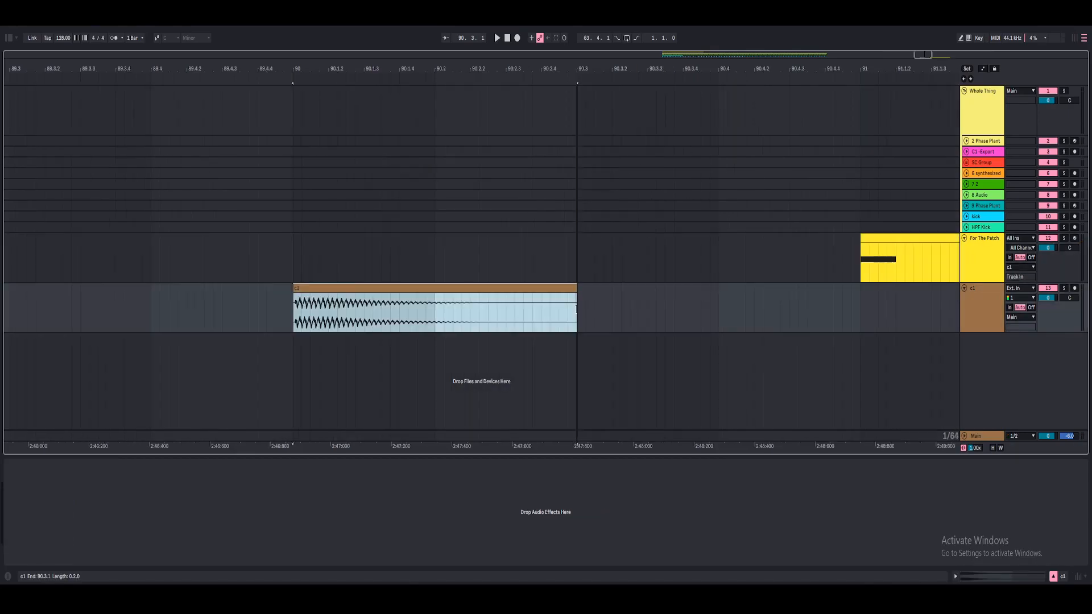
pyautogui.moveTo(575, 324); pyautogui.dragTo(505, 325)
pyautogui.rightClick(303, 289)
pyautogui.click(334, 373)
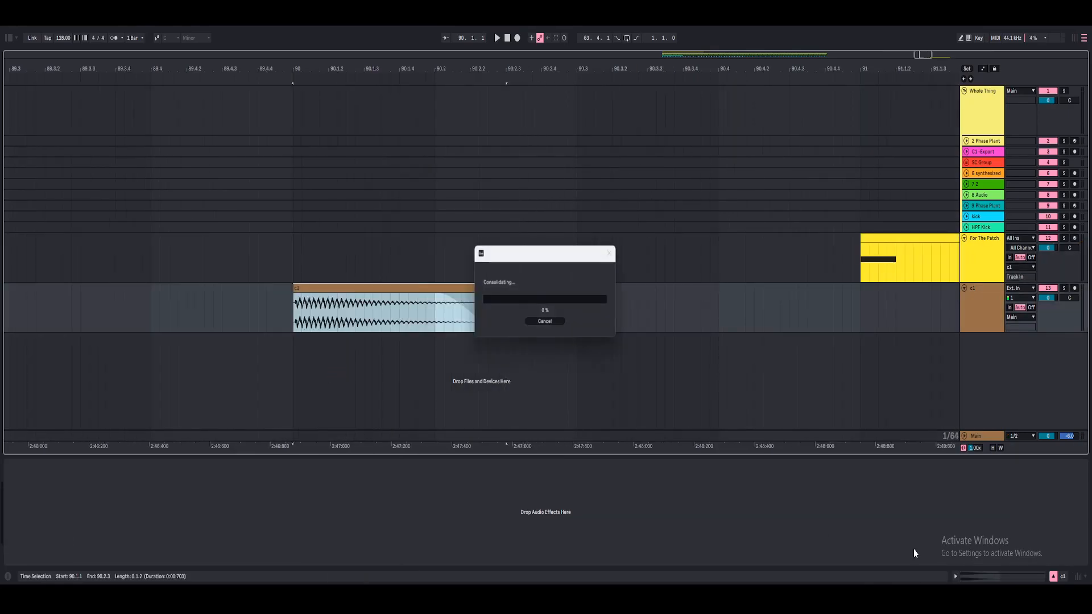
# Set the consolidated c1 clip's gain to 0.0 dB and play it back.
pyautogui.click(1022, 578)
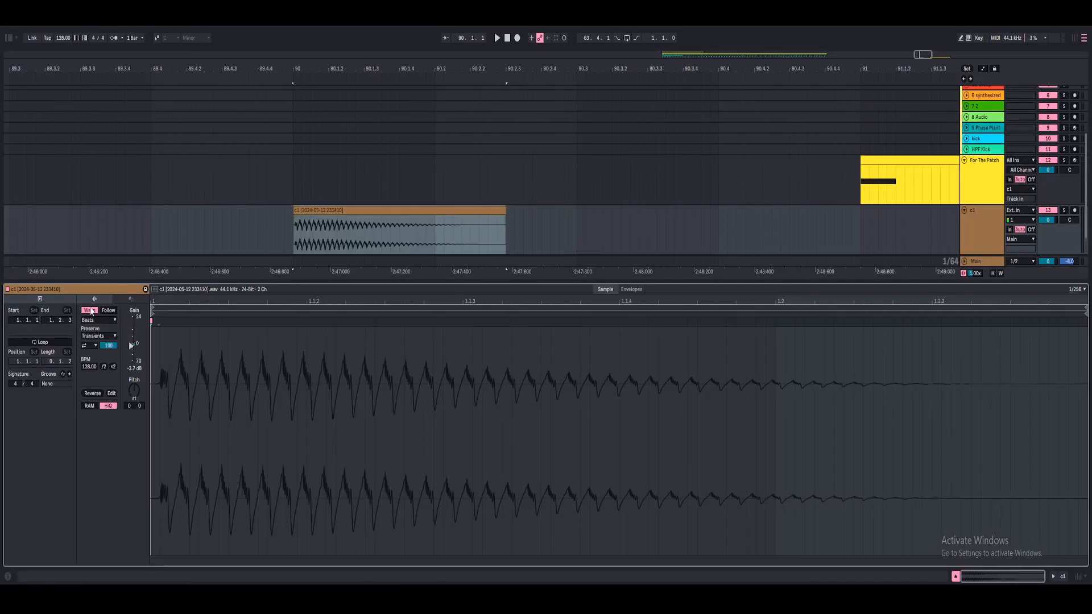
pyautogui.doubleClick(138, 369)
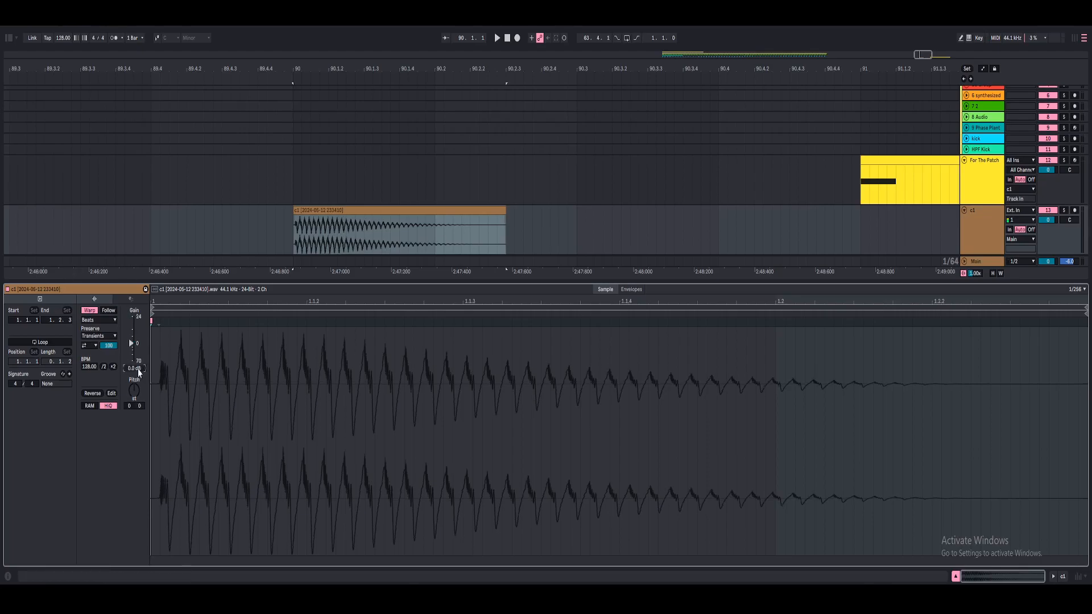
pyautogui.press('space')
pyautogui.click(295, 224)
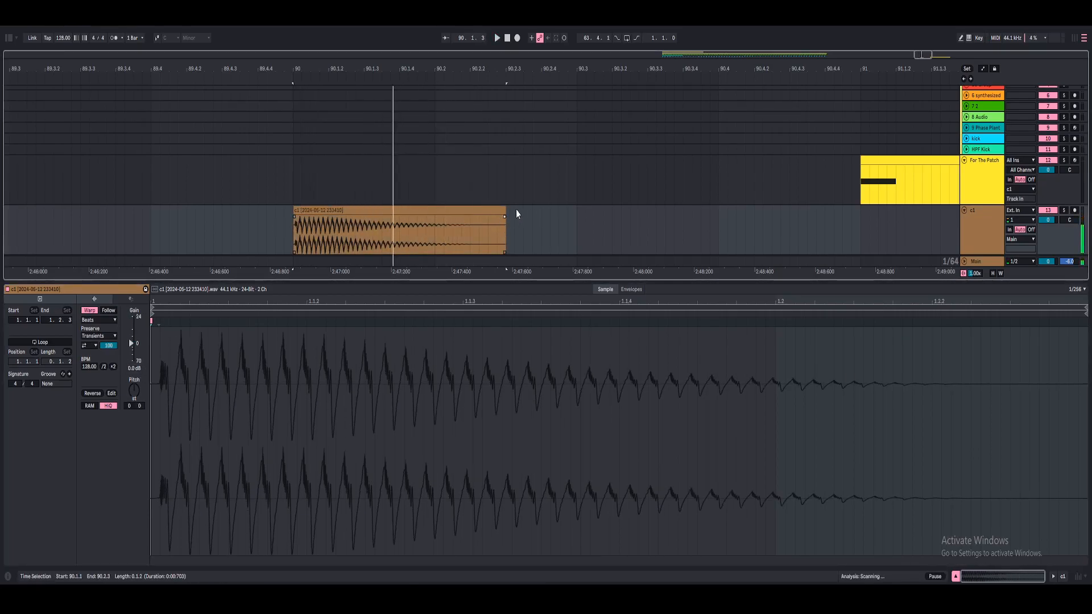
pyautogui.click(465, 209)
pyautogui.click(1060, 578)
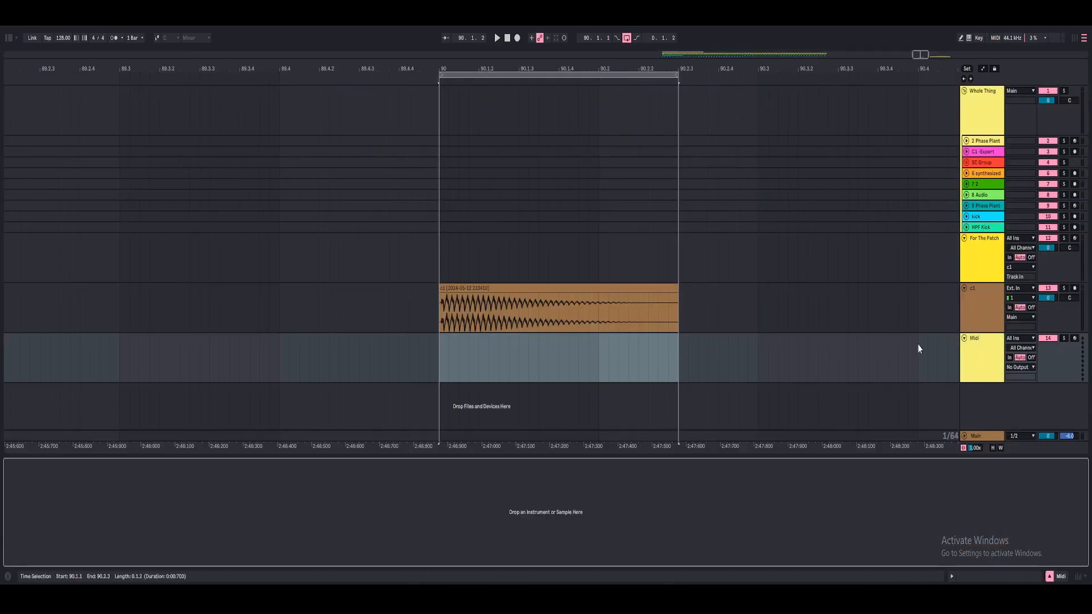
# Load Phase Plant from the browser's synths onto the Midi track.
pyautogui.hotkey('ctrl', 'alt', 'b')
pyautogui.click(99, 228)
pyautogui.moveTo(794, 362); pyautogui.dragTo(772, 365)
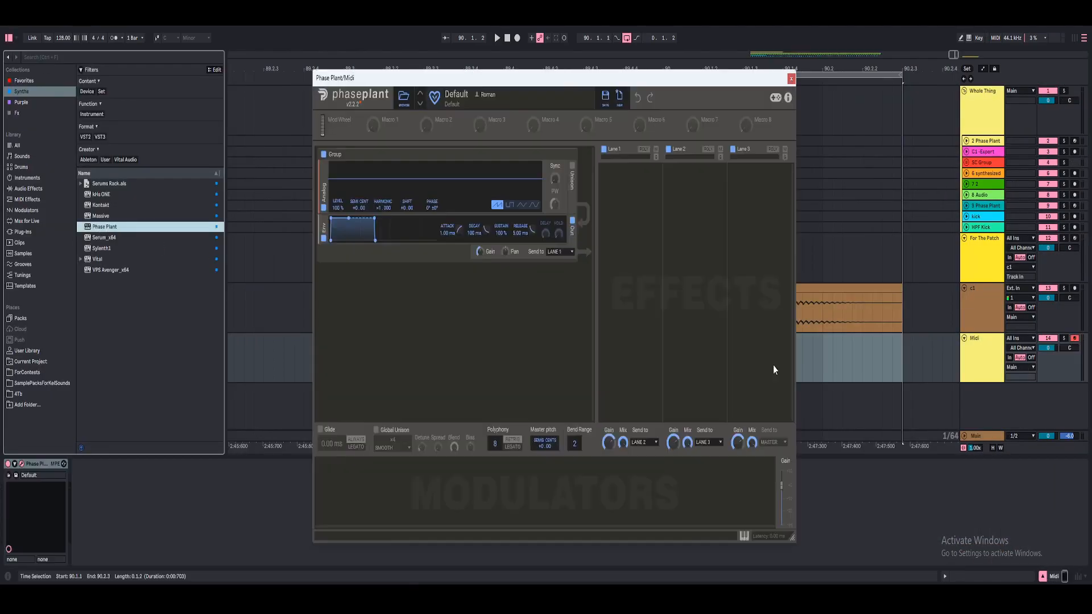
# Initialize the Phase Plant patch and use a Sample generator in the group in place of the Analog oscillator.
pyautogui.click(621, 106)
pyautogui.click(495, 203)
pyautogui.click(516, 237)
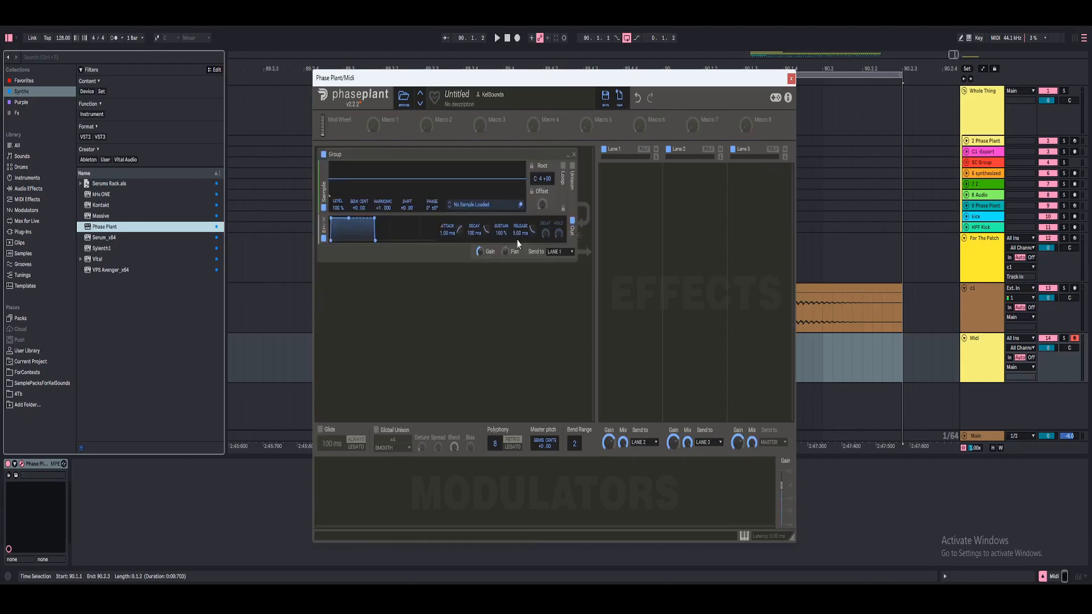
# Create a one-bar MIDI clip at bar 91 on the Midi track with a full-length C1 note and play it back.
pyautogui.click(36, 382)
pyautogui.moveTo(348, 359); pyautogui.dragTo(948, 367)
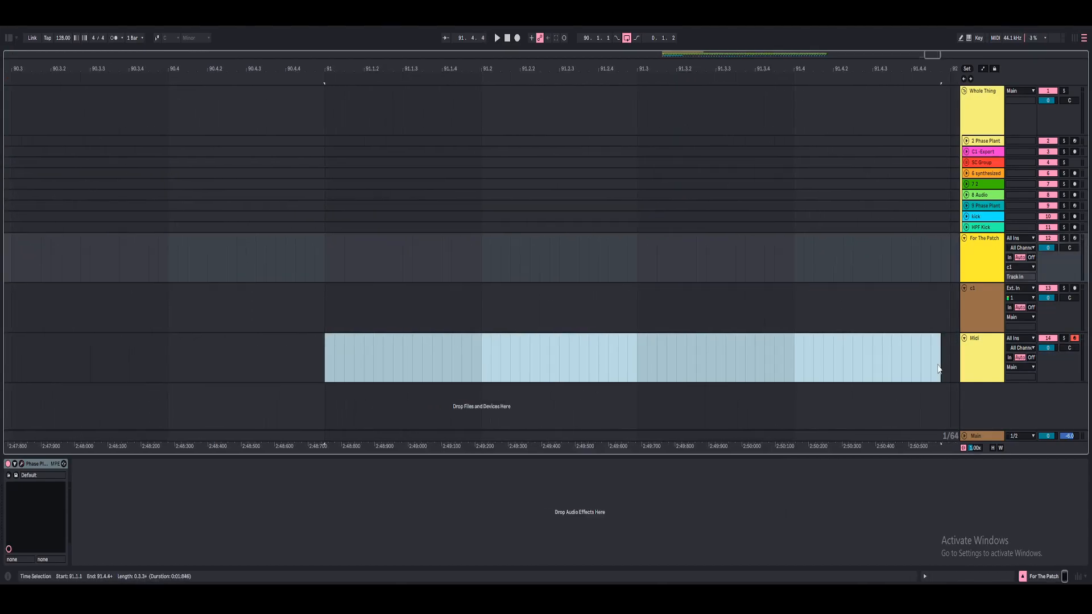
pyautogui.hotkey('ctrl', 'shift', 'm')
pyautogui.hotkey('ctrl', 'shift', 'm')
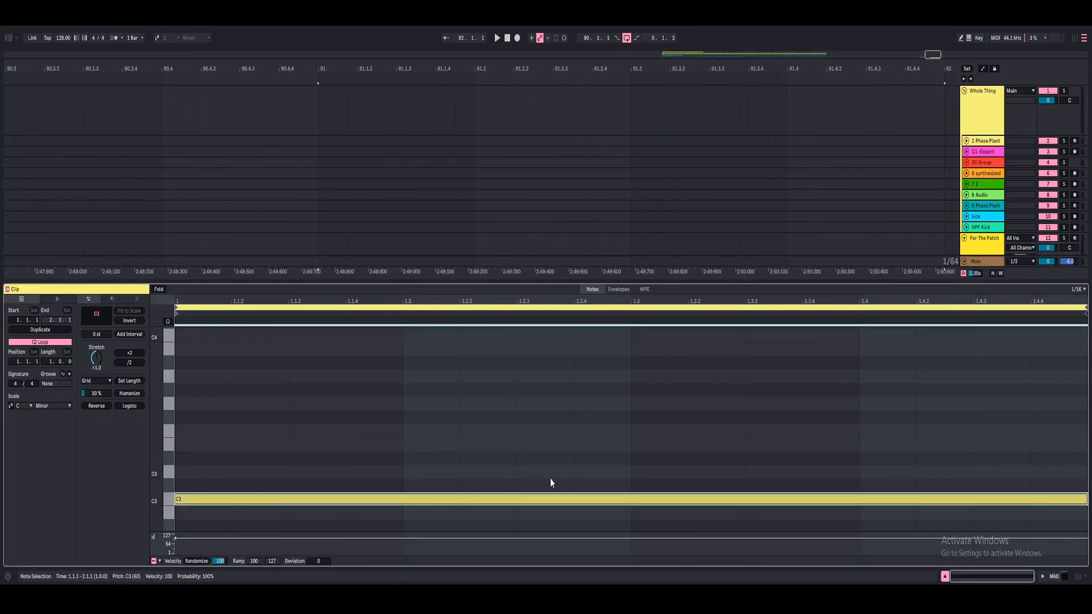
pyautogui.hotkey('shift', 'Down')
pyautogui.press('space')
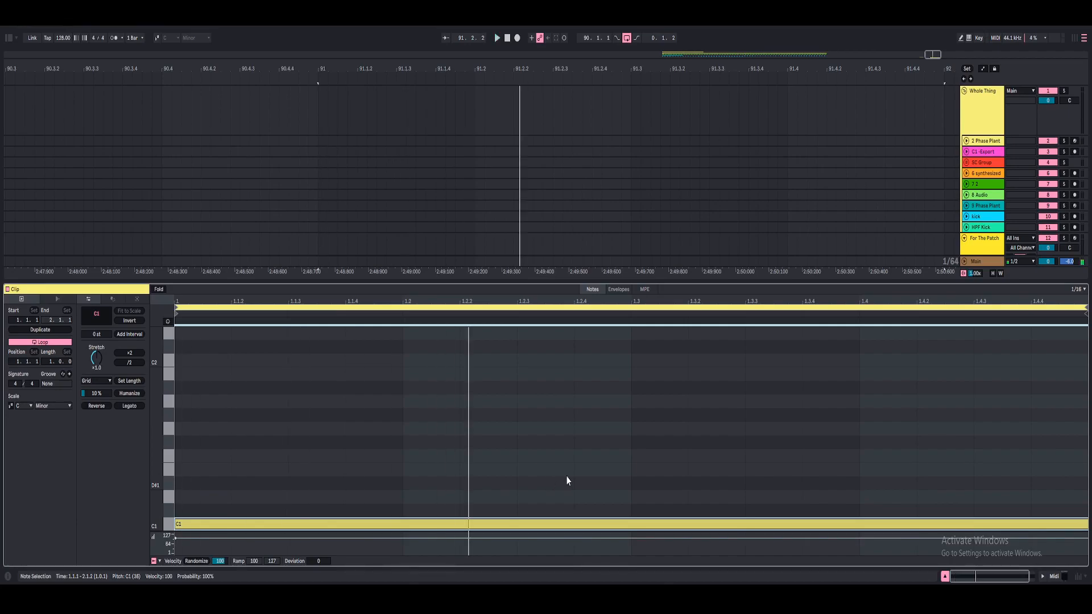
# Reopen Phase Plant from the Midi track's devices, set the loaded pluck sample's root pitch to C1 and audition it.
pyautogui.hotkey('shift', 'Tab')
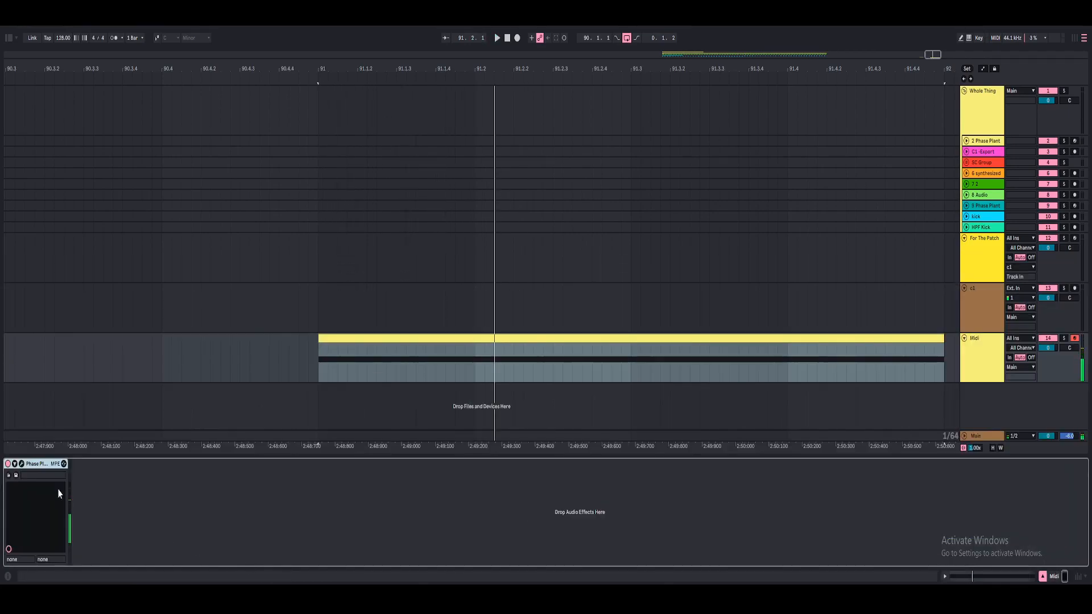
pyautogui.click(22, 464)
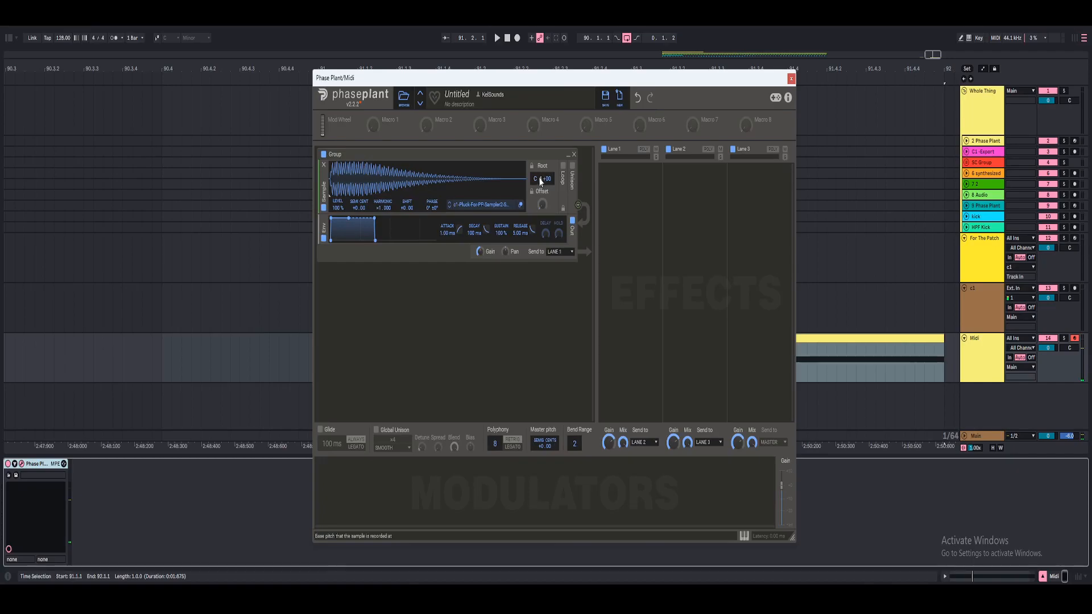
pyautogui.moveTo(538, 178); pyautogui.dragTo(538, 222)
pyautogui.rightClick(537, 178)
pyautogui.write('c1')
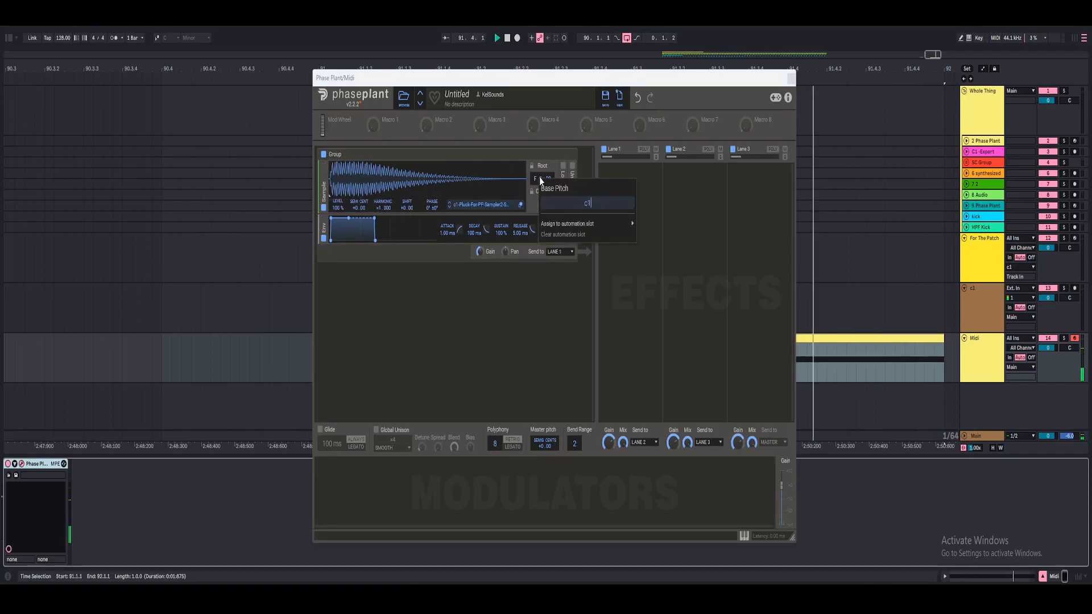
pyautogui.press('Return')
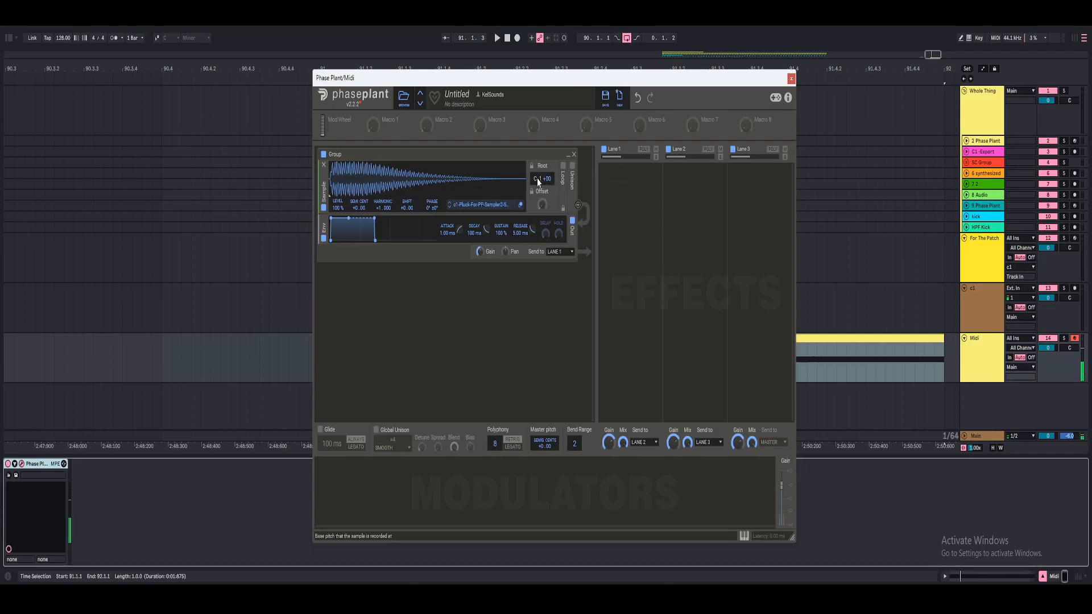
pyautogui.press('space')
# Set the pluck sample's root pitch to C2 in the Sample generator.
pyautogui.rightClick(538, 181)
pyautogui.write('c2')
pyautogui.press('Return')
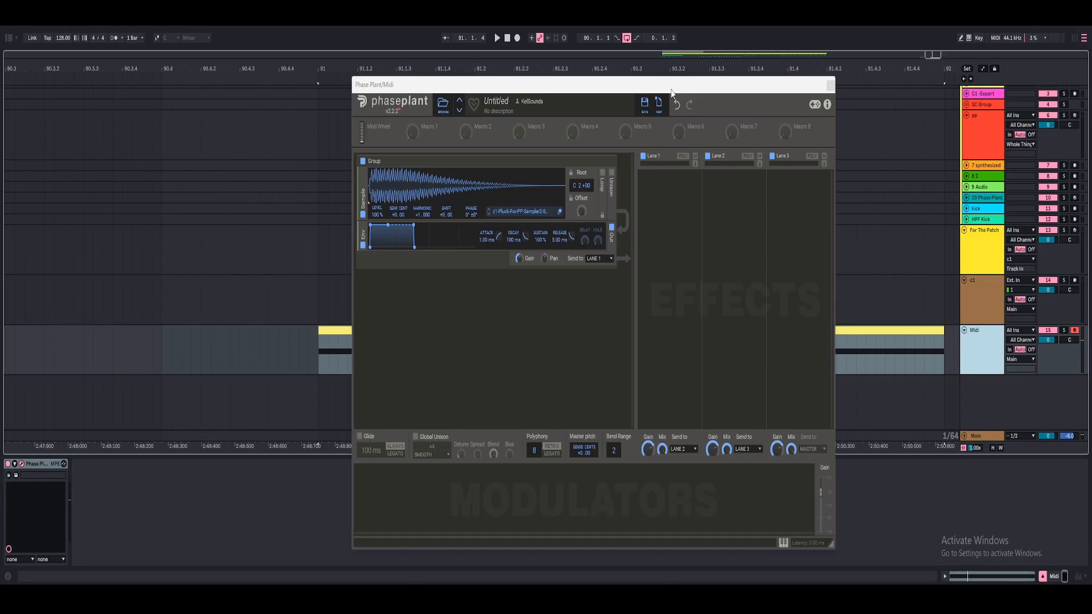
pyautogui.moveTo(670, 90); pyautogui.dragTo(663, 82)
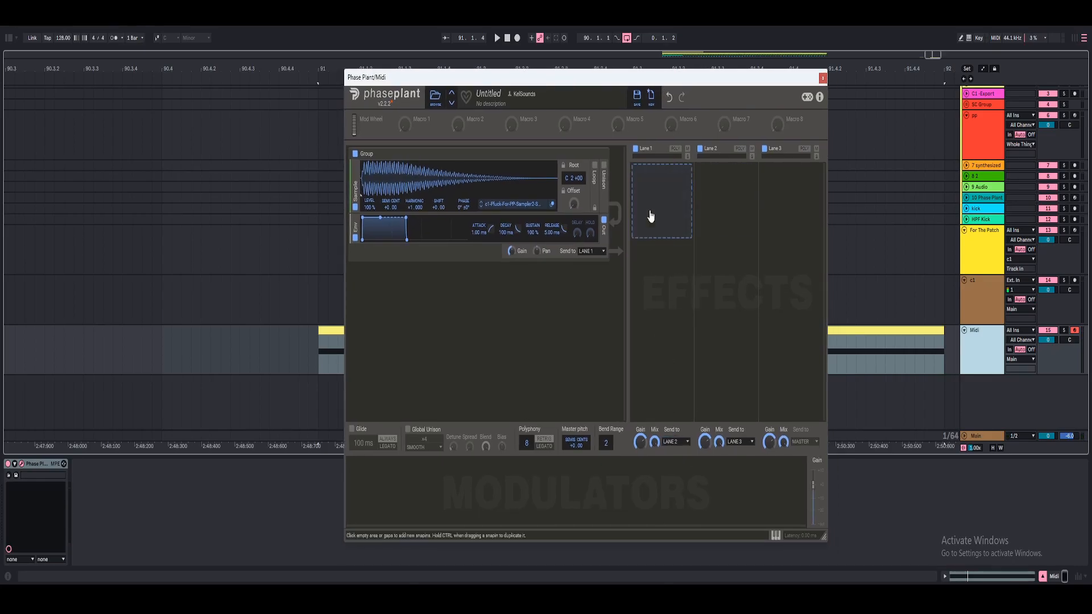
# Route effects Lane 1's output to Lane 3 and rename the generator group as Main Sound.
pyautogui.click(682, 442)
pyautogui.click(682, 452)
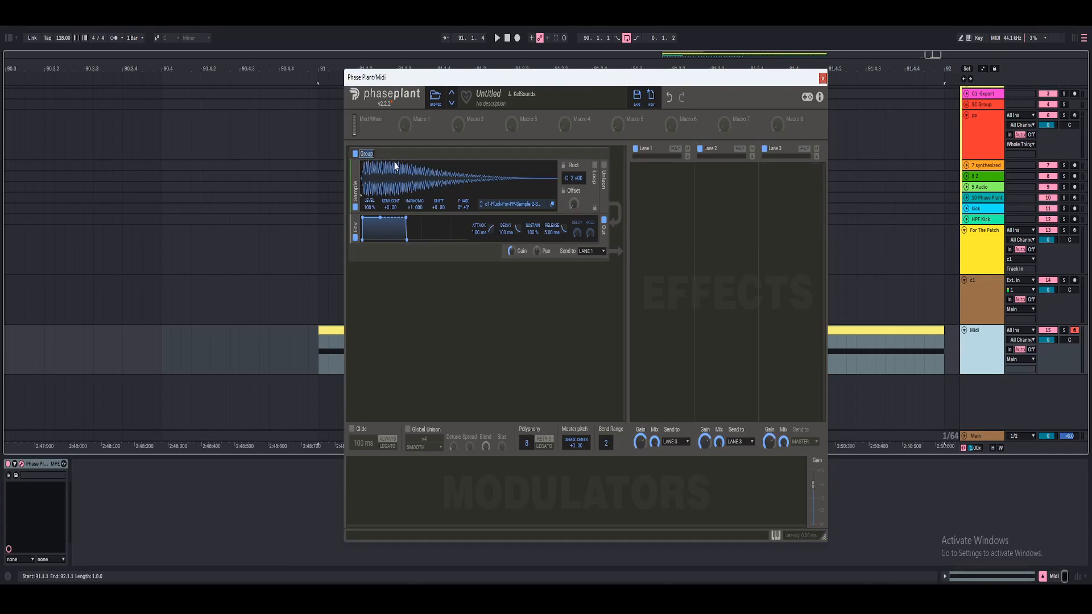
pyautogui.write('Mai')
pyautogui.write('n Sound')
pyautogui.press('Return')
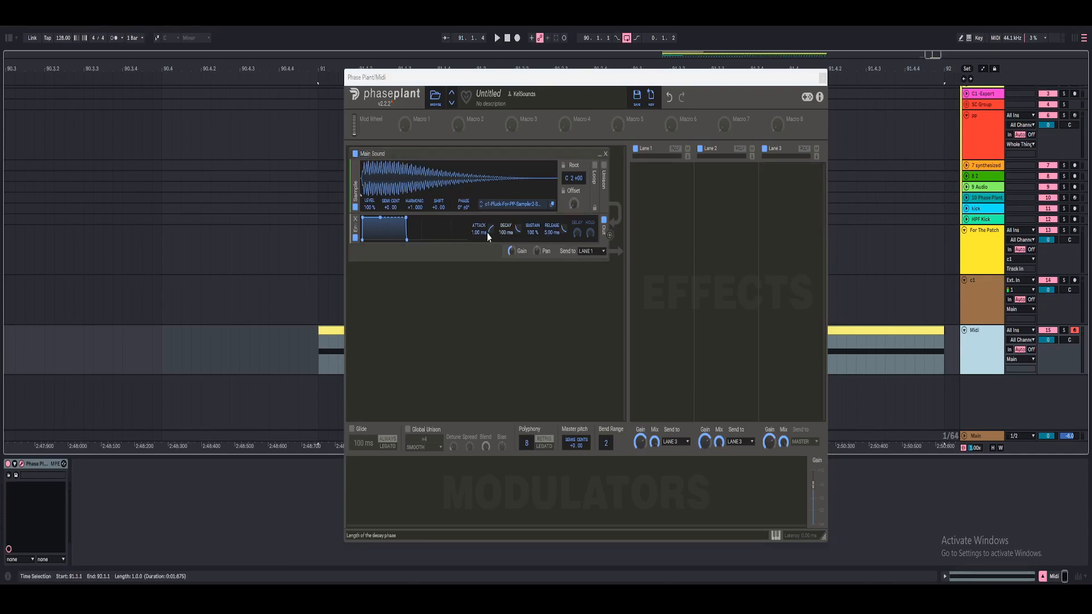
# Set the Main Sound envelope's release to 500 ms and limit the patch's polyphony to 1 voice.
pyautogui.rightClick(552, 237)
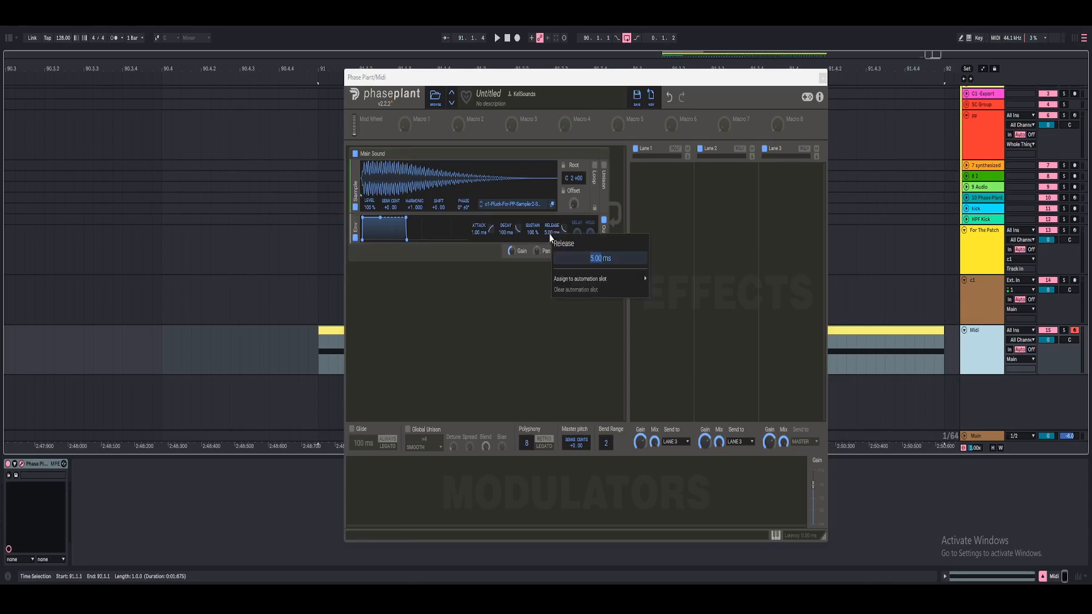
pyautogui.press('Return')
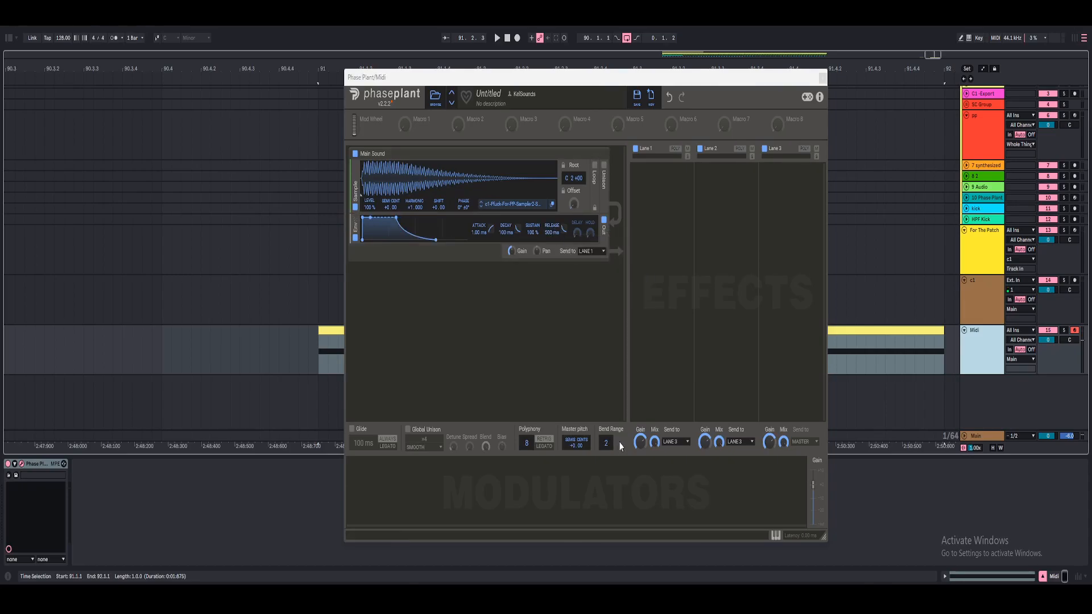
pyautogui.click(529, 445)
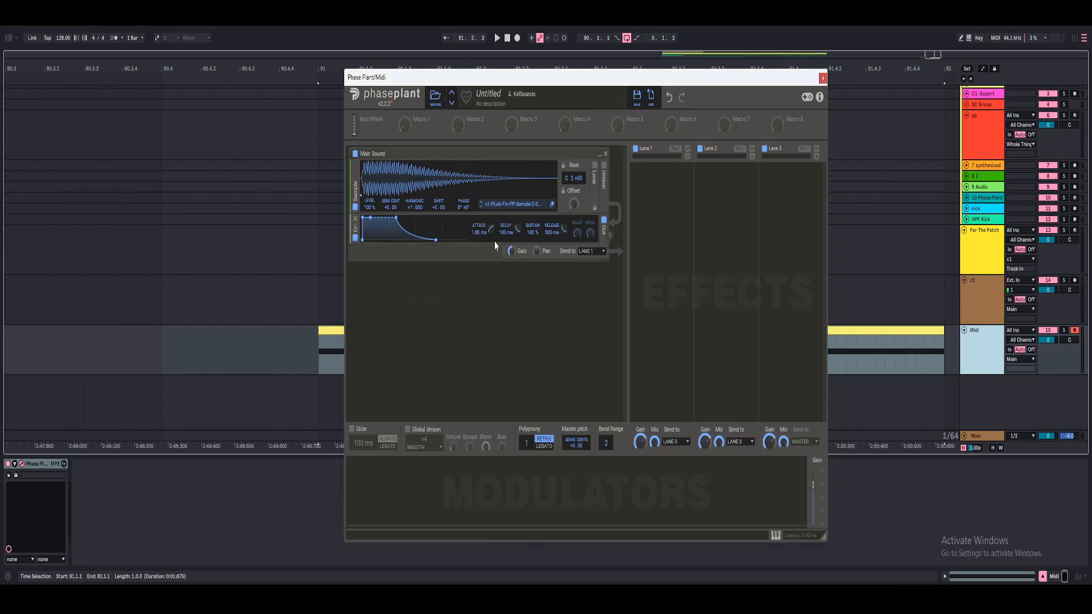
pyautogui.click(485, 205)
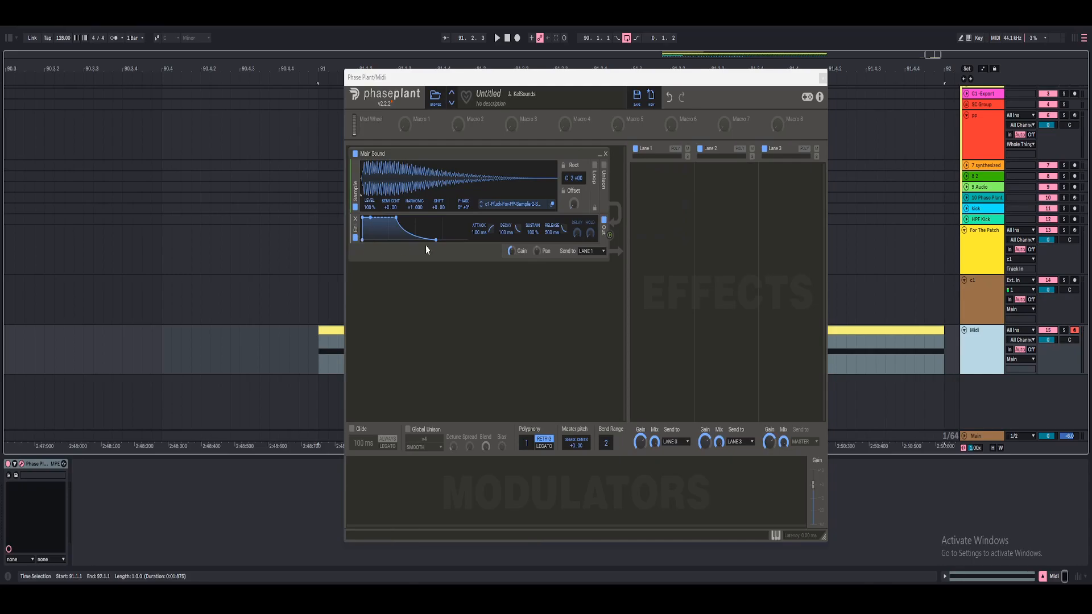
pyautogui.click(590, 252)
pyautogui.click(585, 251)
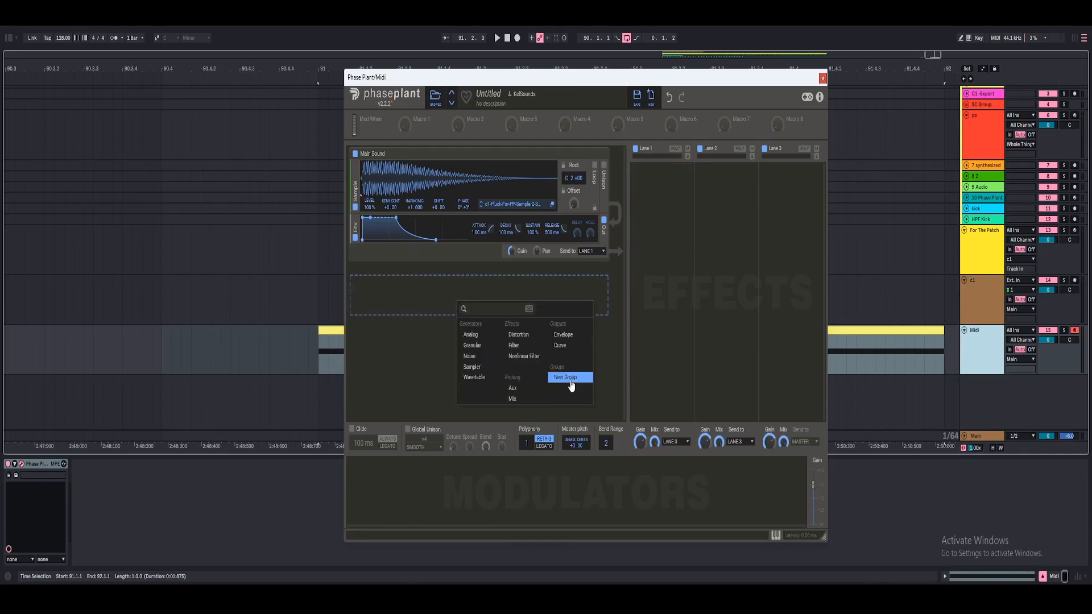
pyautogui.click(398, 323)
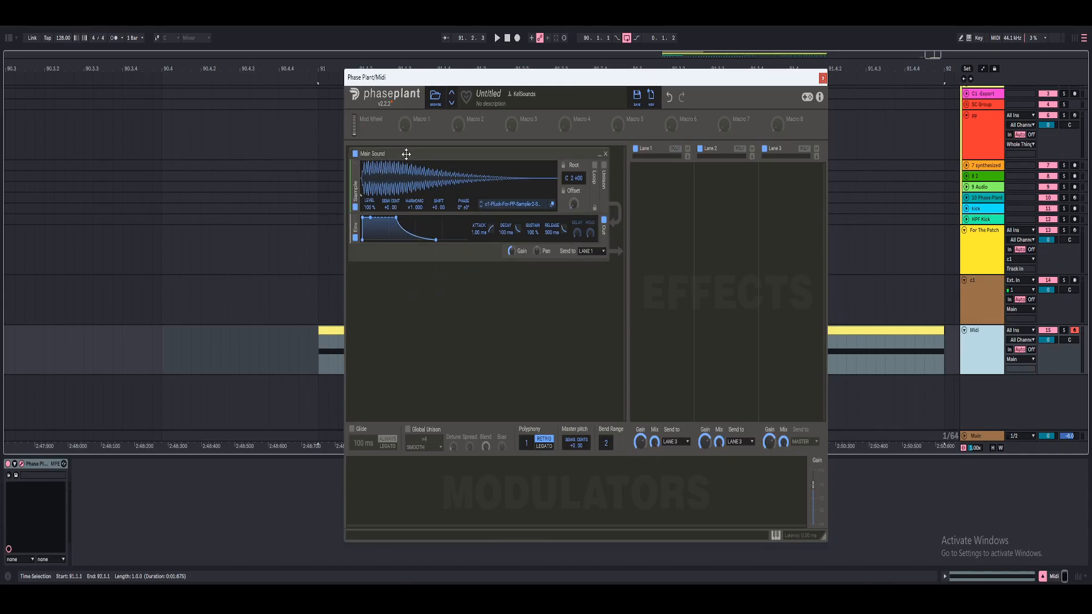
# Duplicate the Main Sound group and rename the copy as +24 Layer.
pyautogui.hotkey('ctrl', 'd')
pyautogui.doubleClick(377, 281)
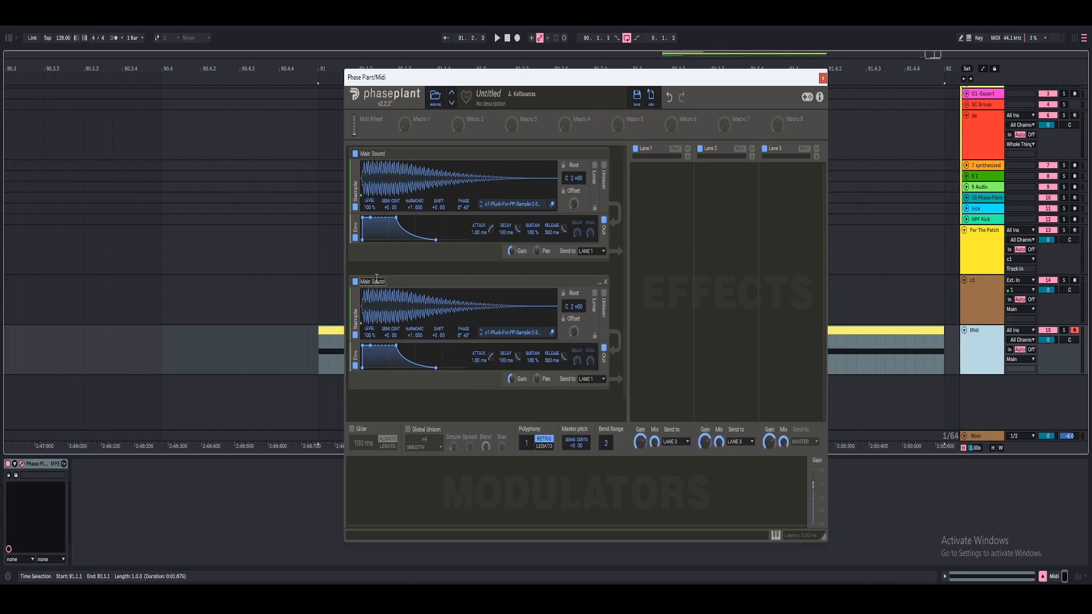
pyautogui.write('+24 Layer')
pyautogui.press('Return')
# Set the +24 Layer sample's pitch to 24 semitones.
pyautogui.rightClick(384, 336)
pyautogui.write('24')
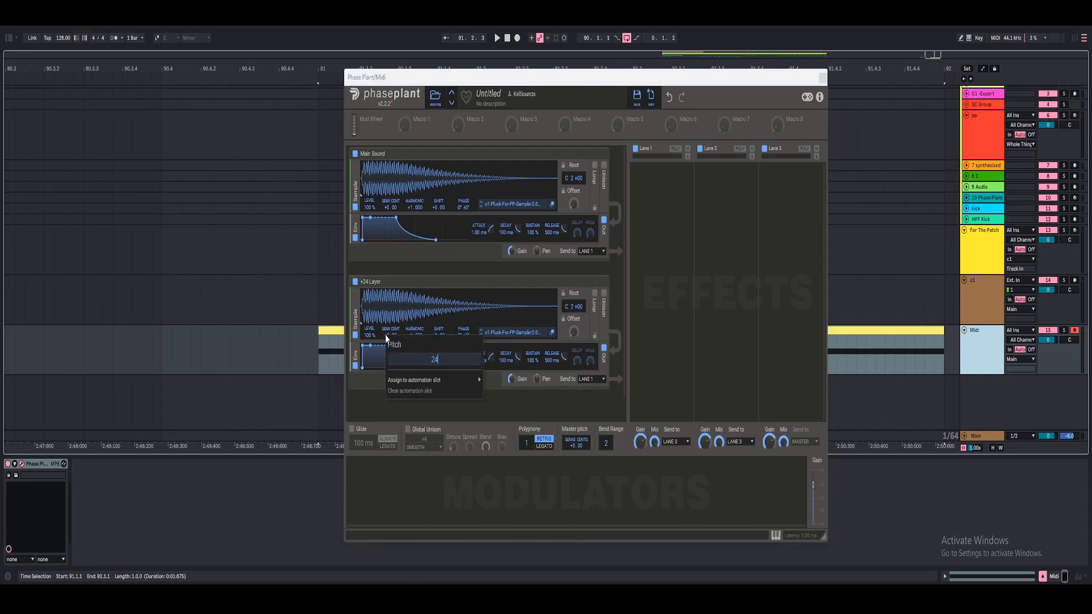
pyautogui.press('Return')
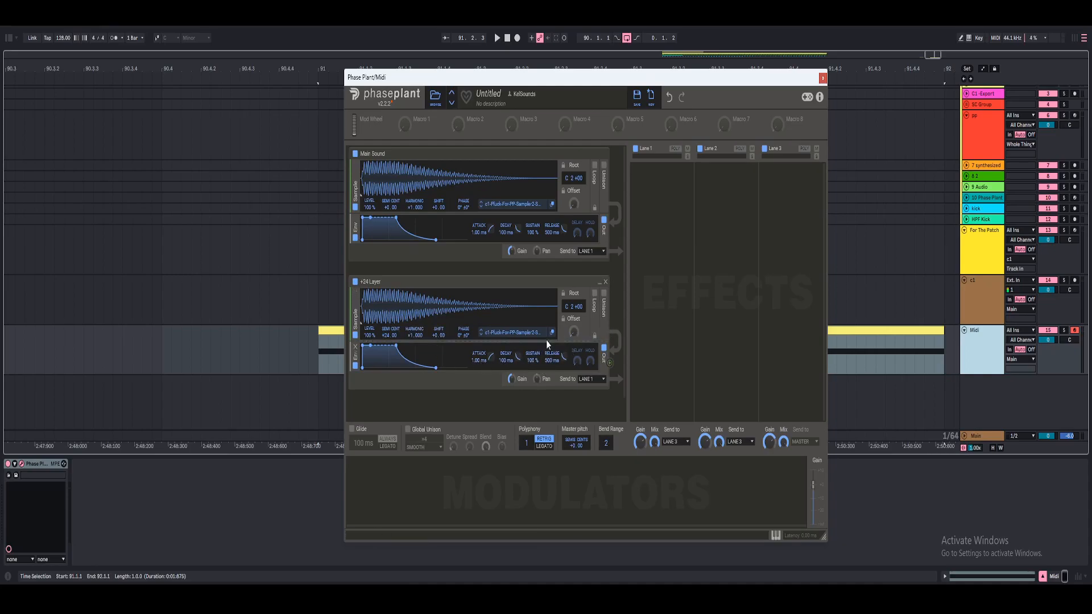
# Rename the first macro as Freq.
pyautogui.doubleClick(426, 118)
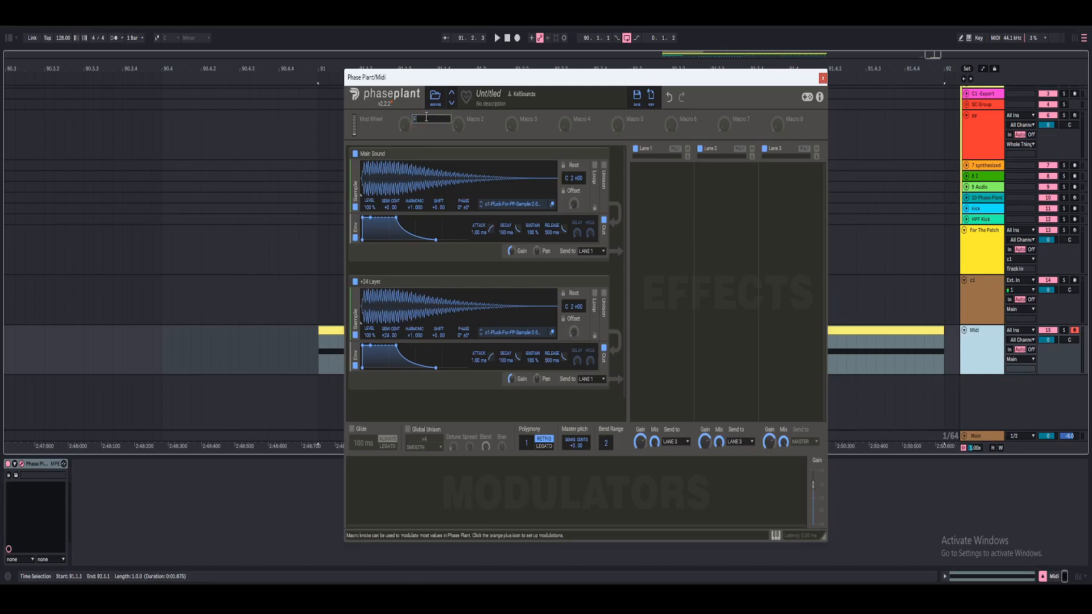
pyautogui.write('Freq')
pyautogui.press('Return')
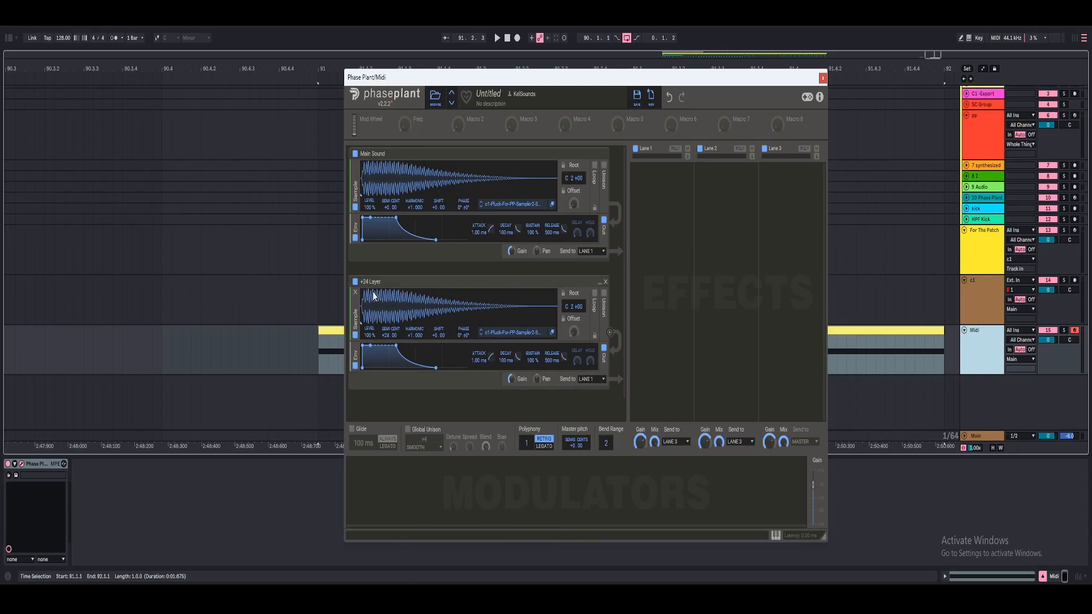
# Enable unison on the +24 Layer's sample and insert a high-pass Filter ahead of its envelope.
pyautogui.click(604, 293)
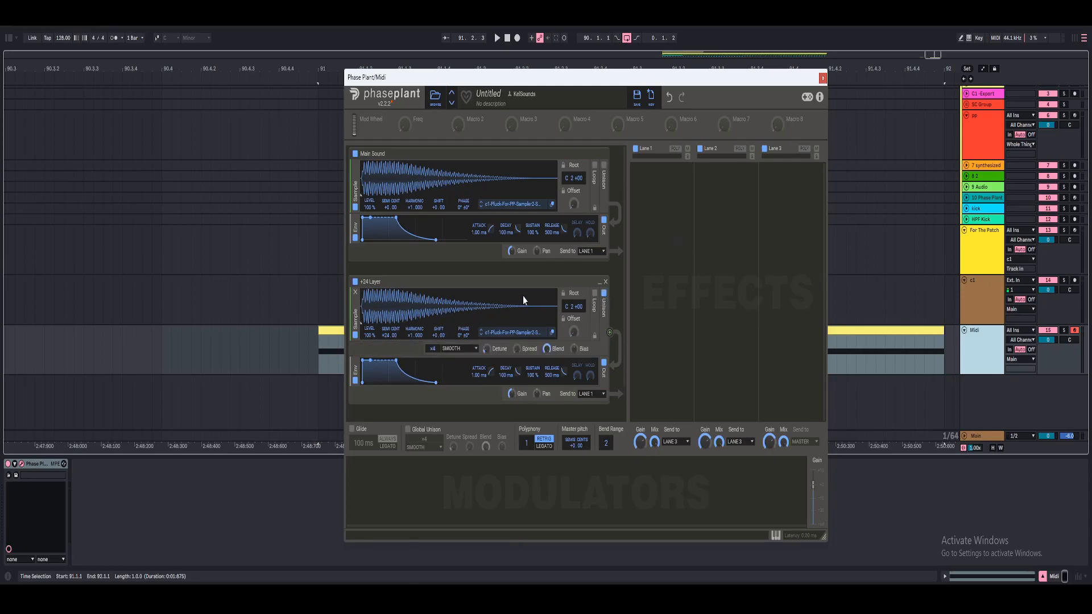
pyautogui.scroll(-2, 479, 281)
pyautogui.click(518, 319)
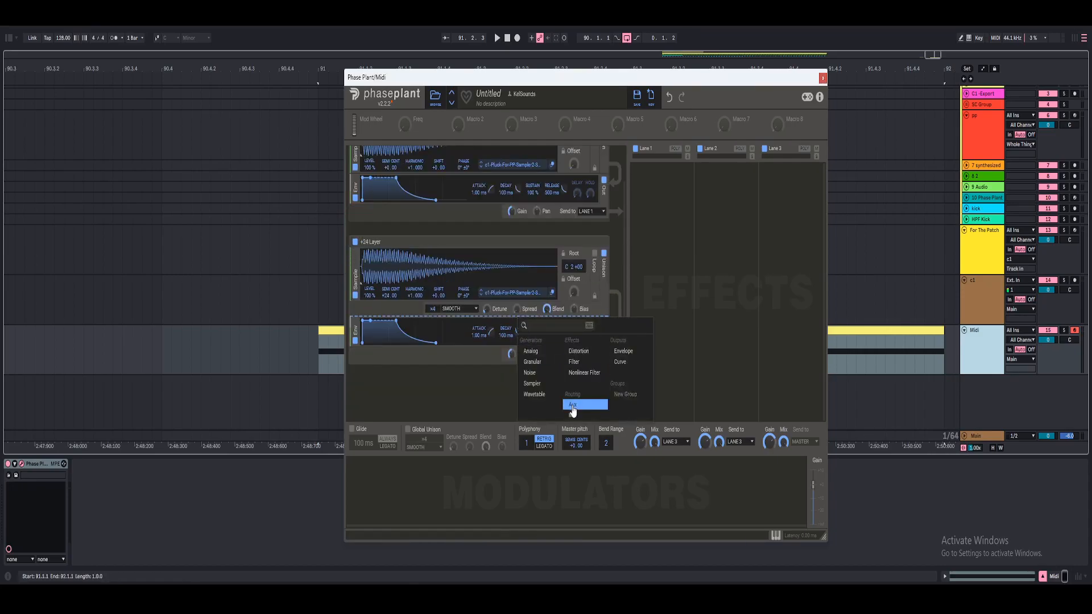
pyautogui.click(574, 362)
pyautogui.click(495, 345)
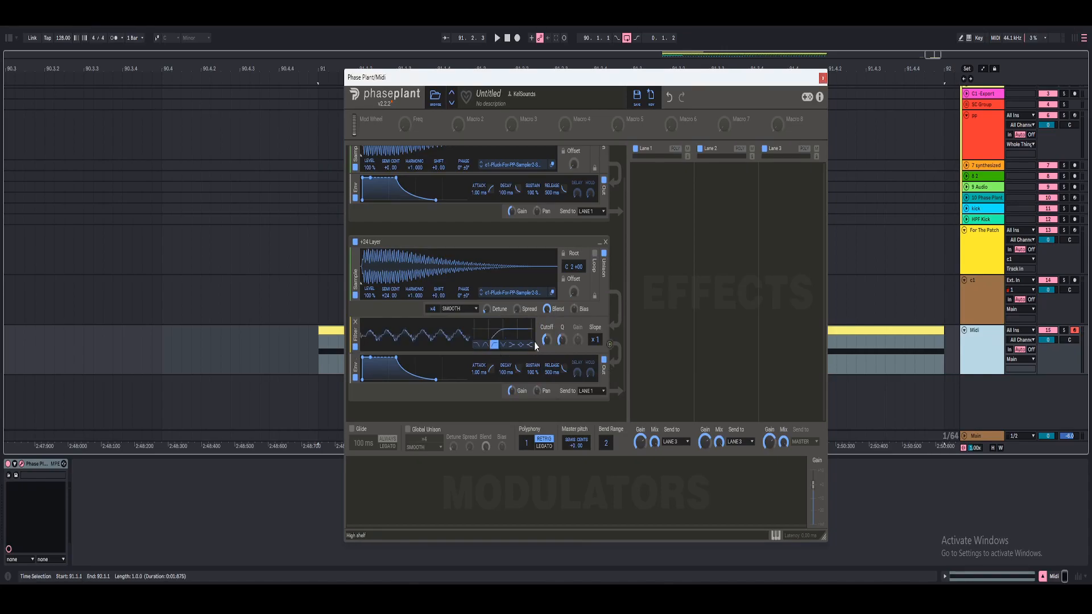
# Set the +24 Layer filter's cutoff to 700 Hz and raise its Q to about 1.77.
pyautogui.rightClick(546, 340)
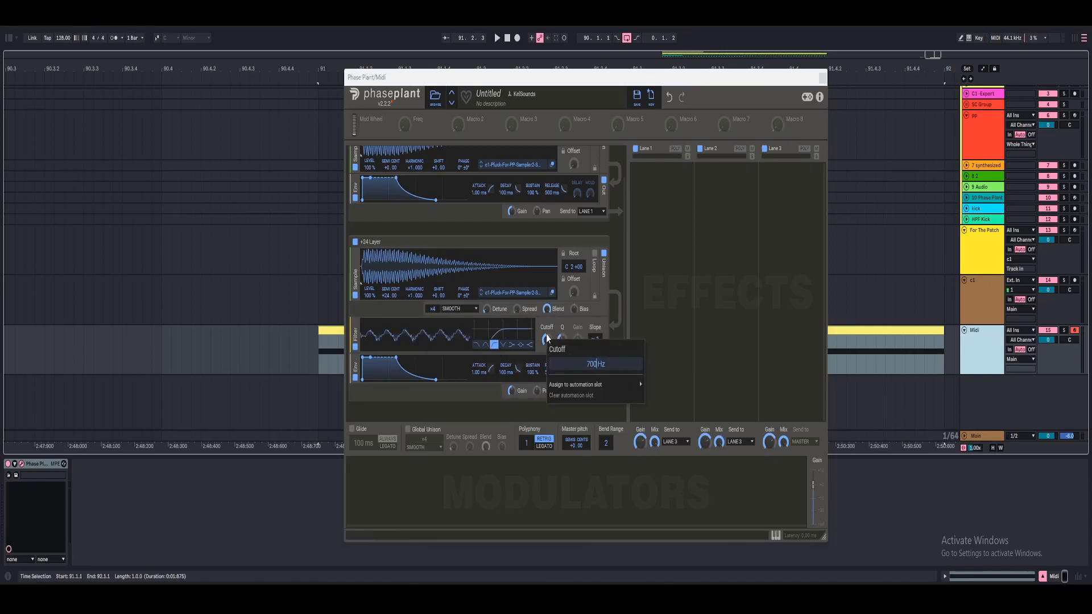
pyautogui.press('Return')
pyautogui.moveTo(562, 339); pyautogui.dragTo(562, 337)
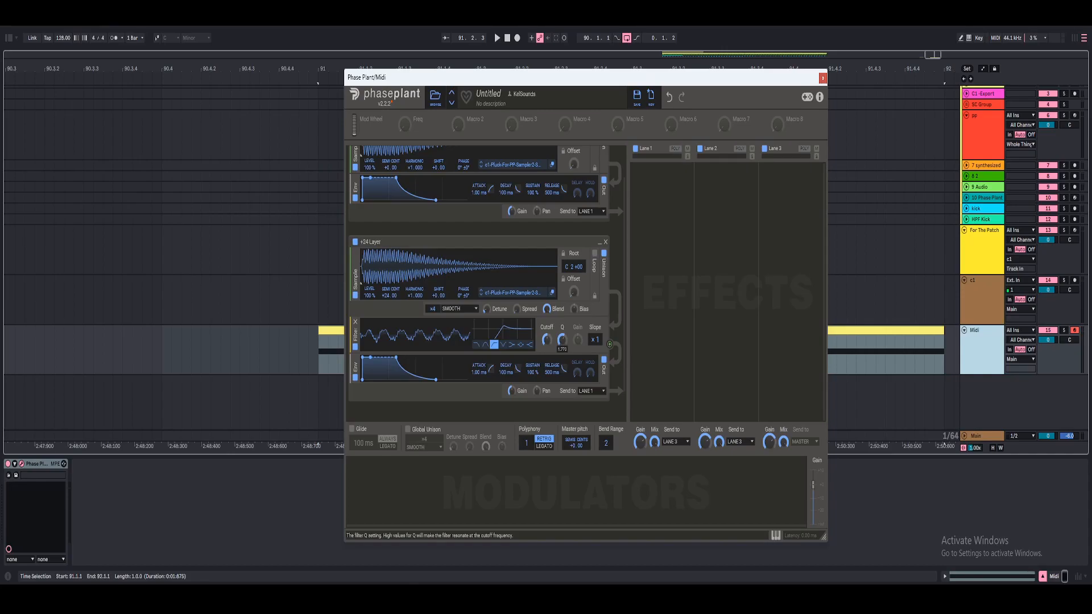
# Play the Midi track's clip to audition the main sound together with the +24 Layer.
pyautogui.press('space')
pyautogui.press('space')
pyautogui.press('space')
pyautogui.press('space')
pyautogui.press('space')
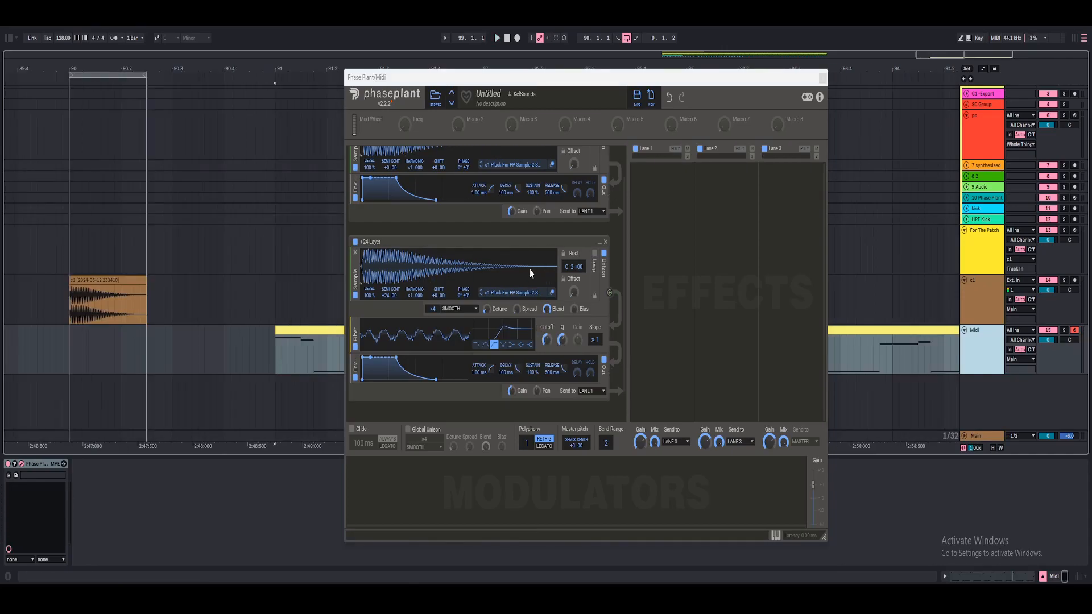
pyautogui.moveTo(591, 83); pyautogui.dragTo(584, 76)
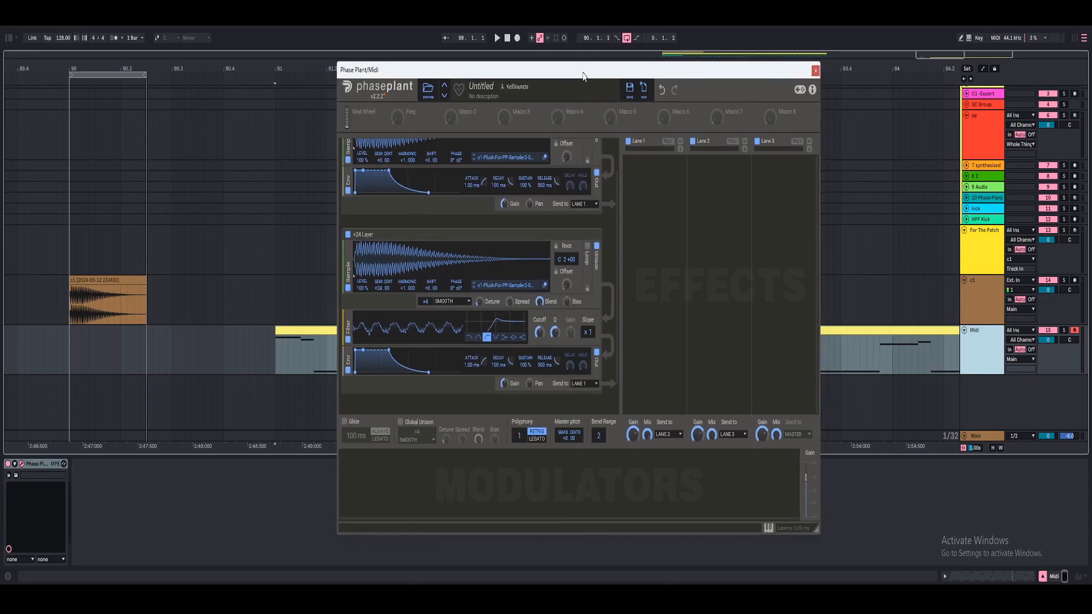
pyautogui.press('space')
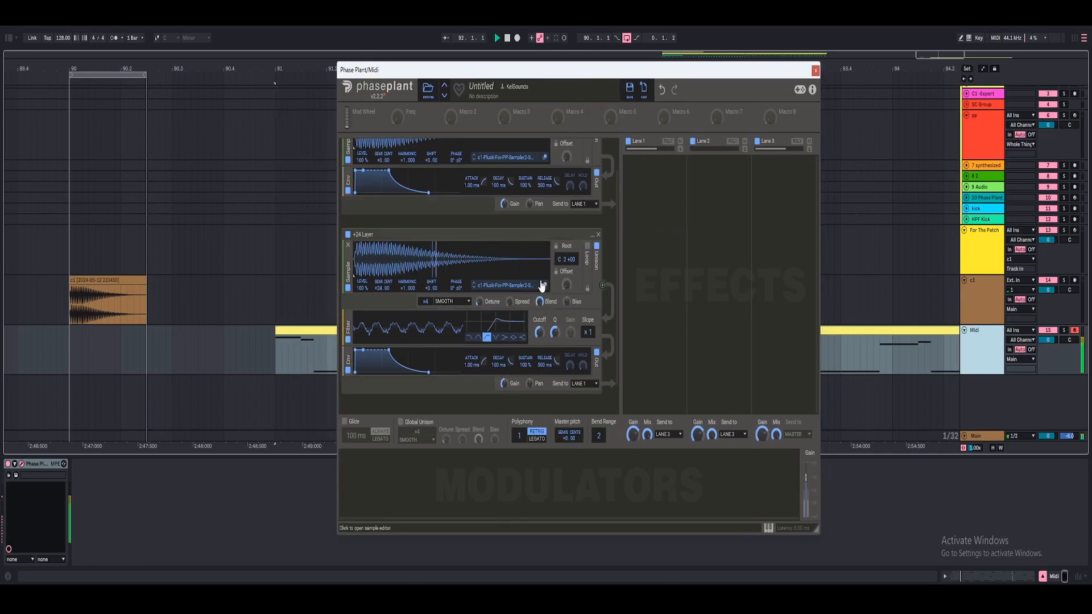
pyautogui.press('space')
# Set the unison spread of the +24 Layer's sample to 50%, leaving its detune value as it is.
pyautogui.scroll(1, 528, 281)
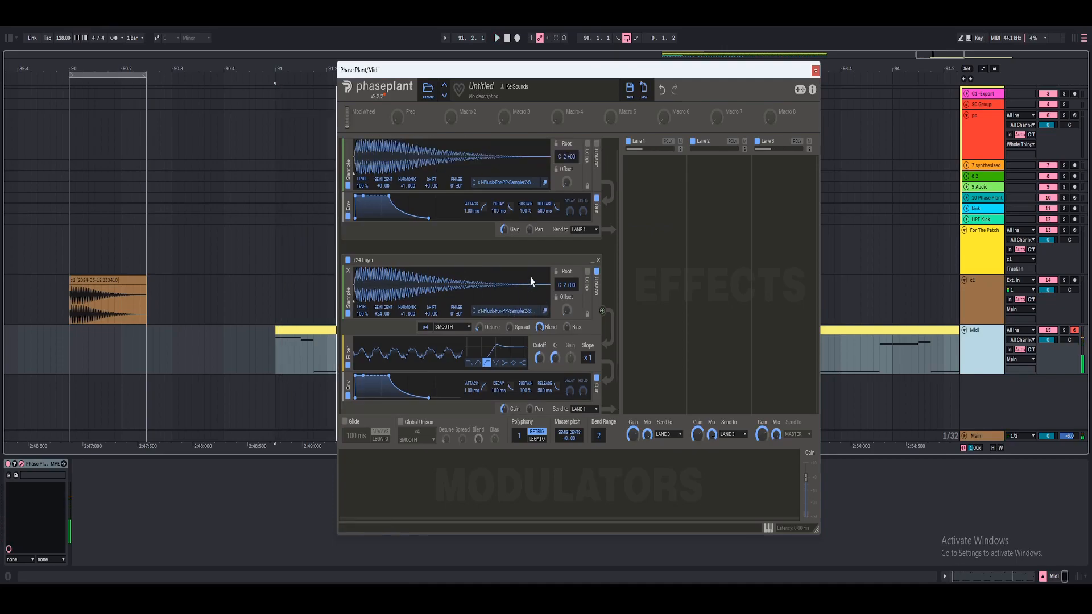
pyautogui.scroll(-2, 569, 277)
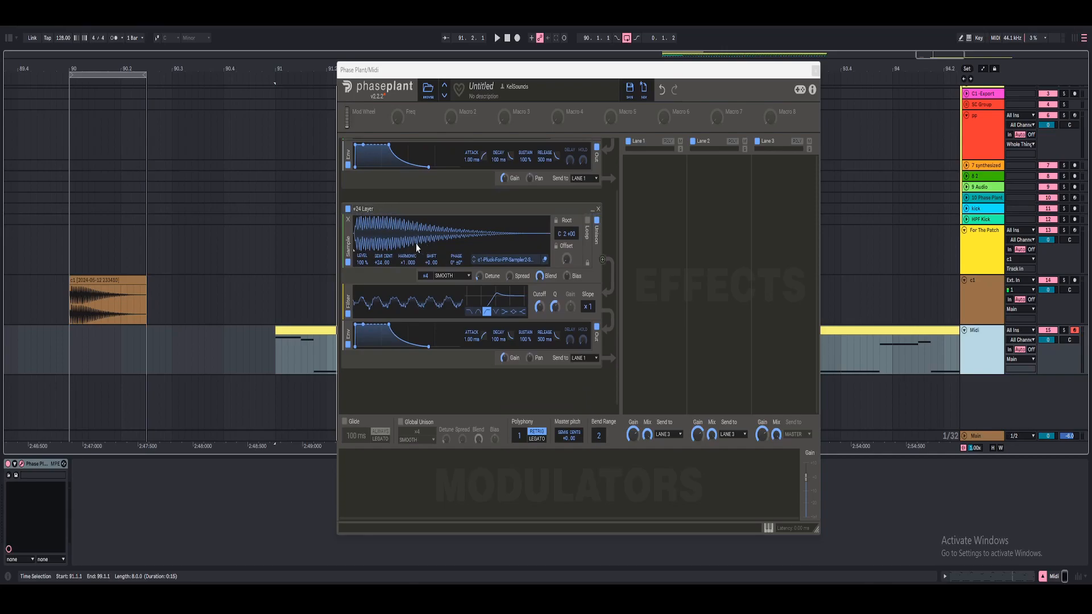
pyautogui.rightClick(478, 278)
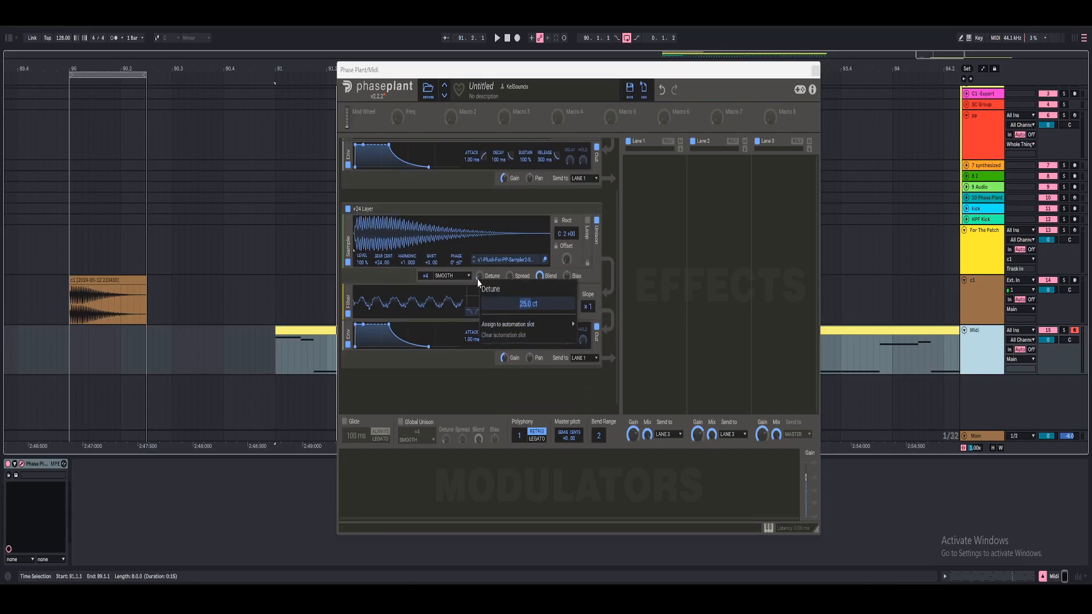
pyautogui.click(491, 268)
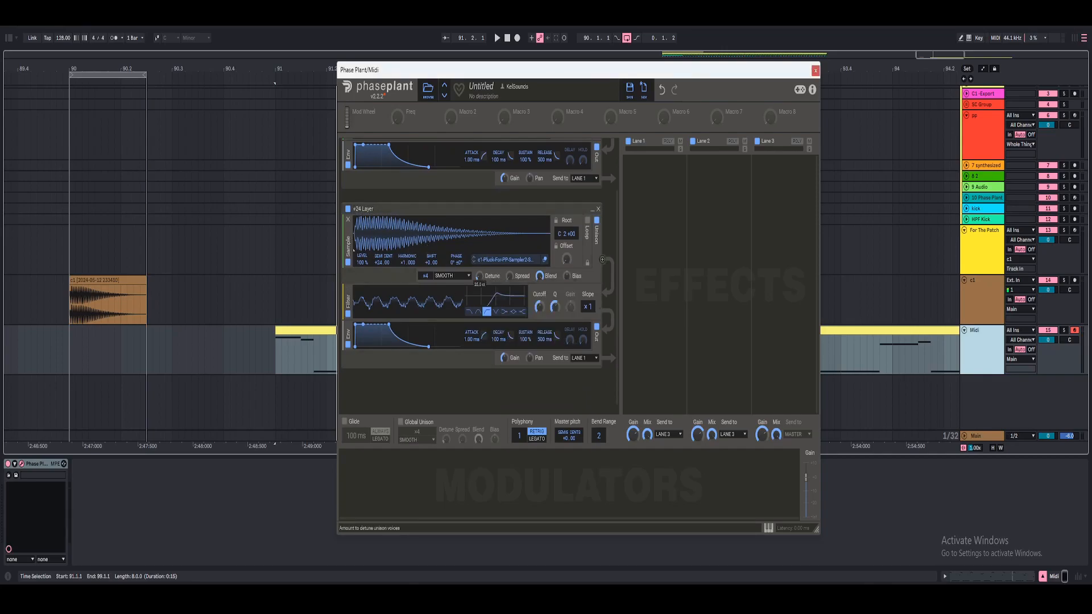
pyautogui.rightClick(509, 276)
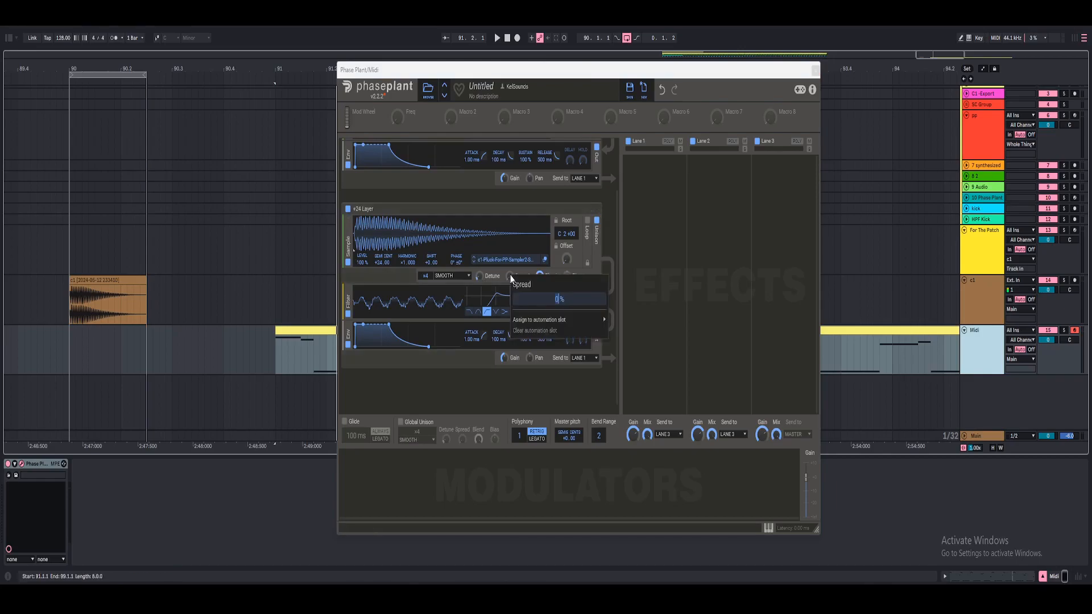
pyautogui.write('5')
pyautogui.press('Return')
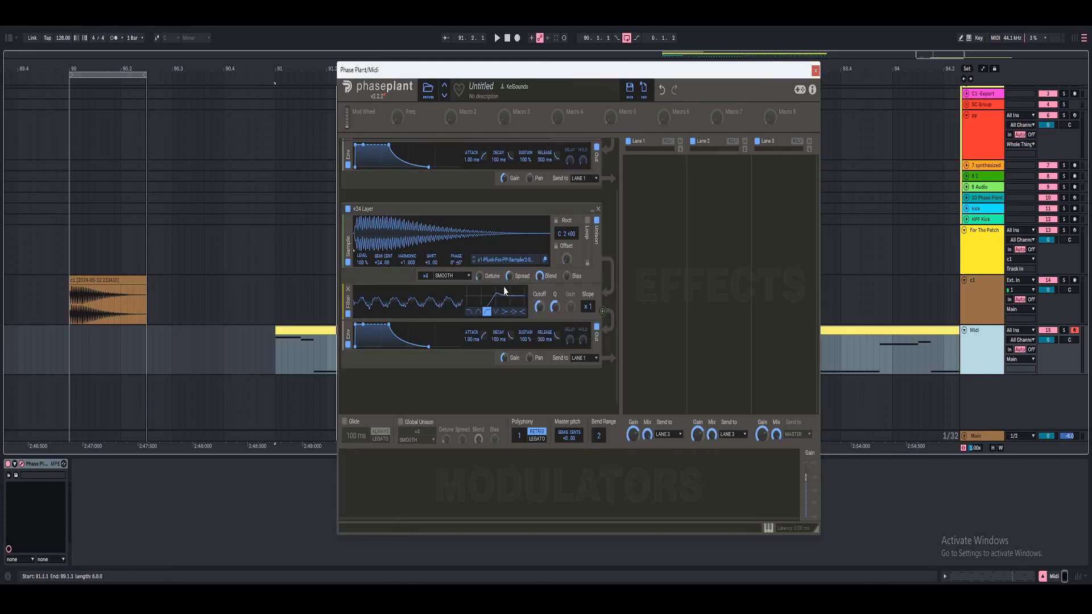
# Assign the Freq macro to the +24 Layer's unison detune with an amount of 30 ct.
pyautogui.click(410, 120)
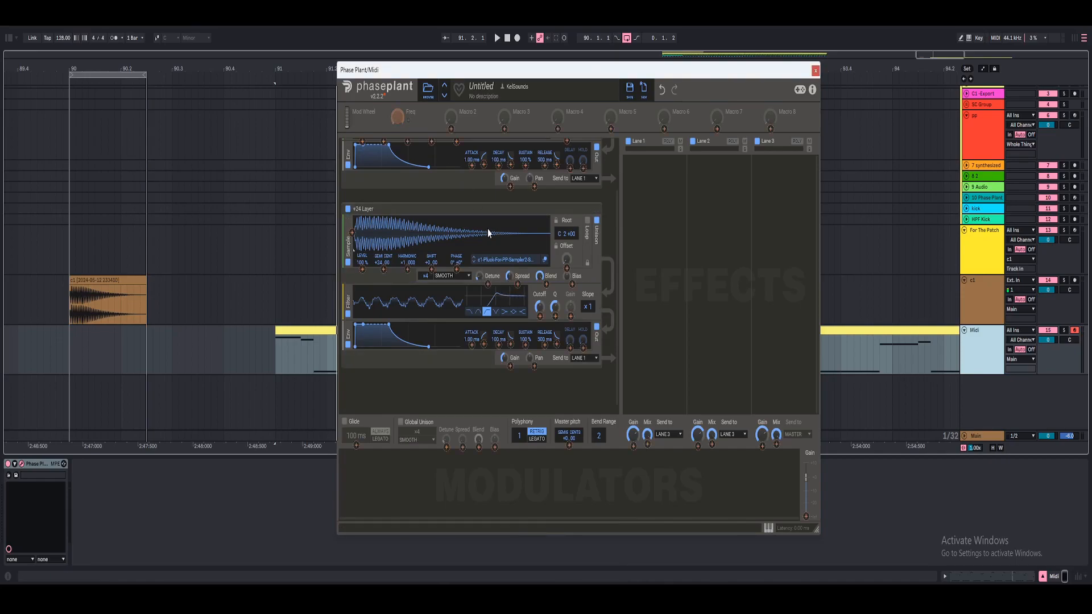
pyautogui.click(487, 285)
pyautogui.write('30 ct')
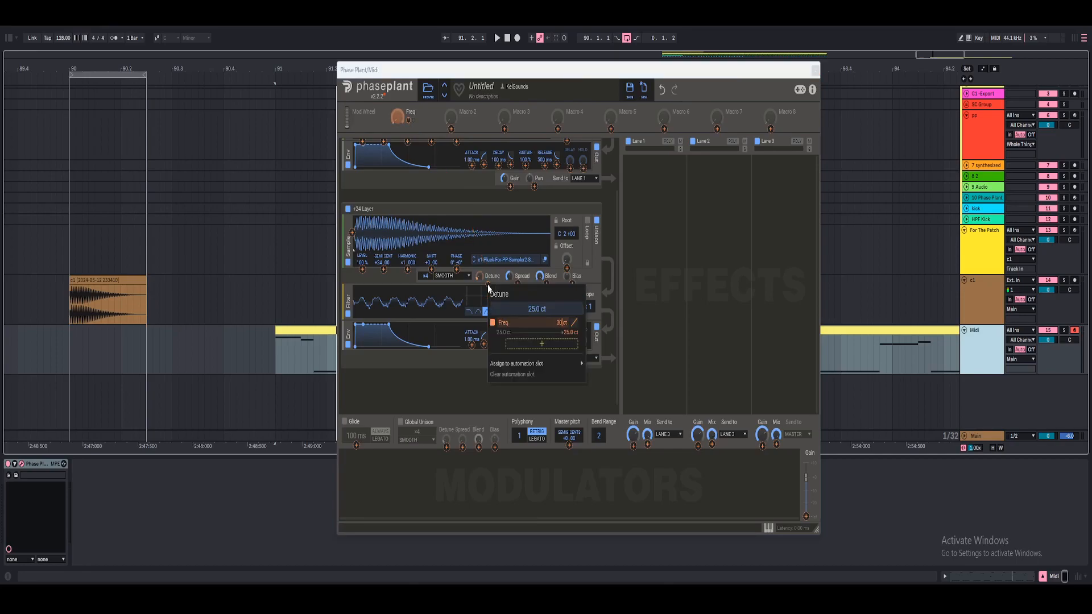
pyautogui.write('0')
pyautogui.press('Return')
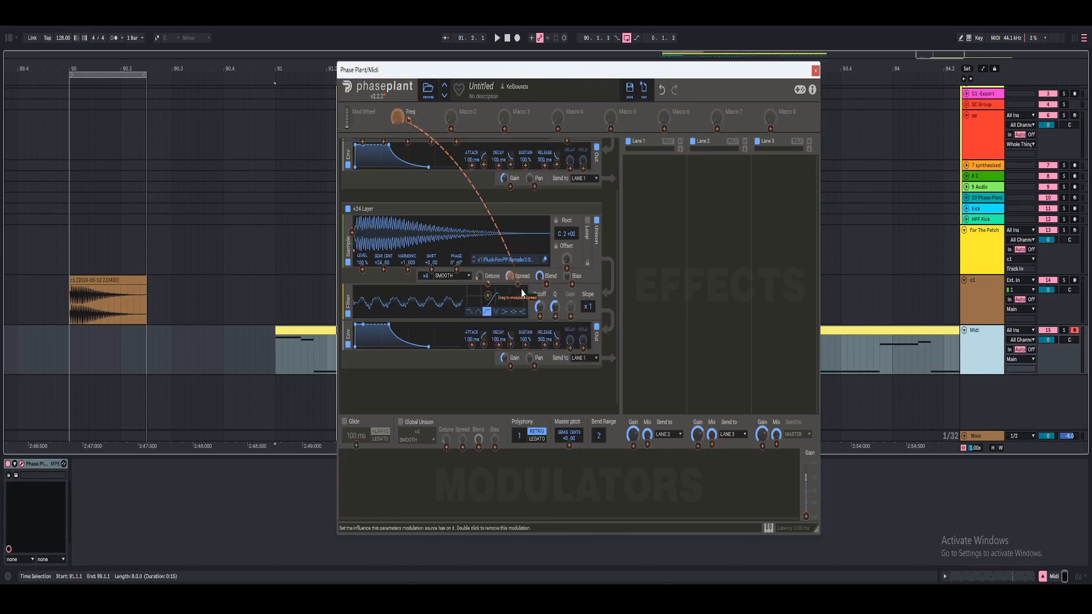
# Assign the Freq macro to the +24 Layer's unison spread with an amount of 10%.
pyautogui.click(518, 285)
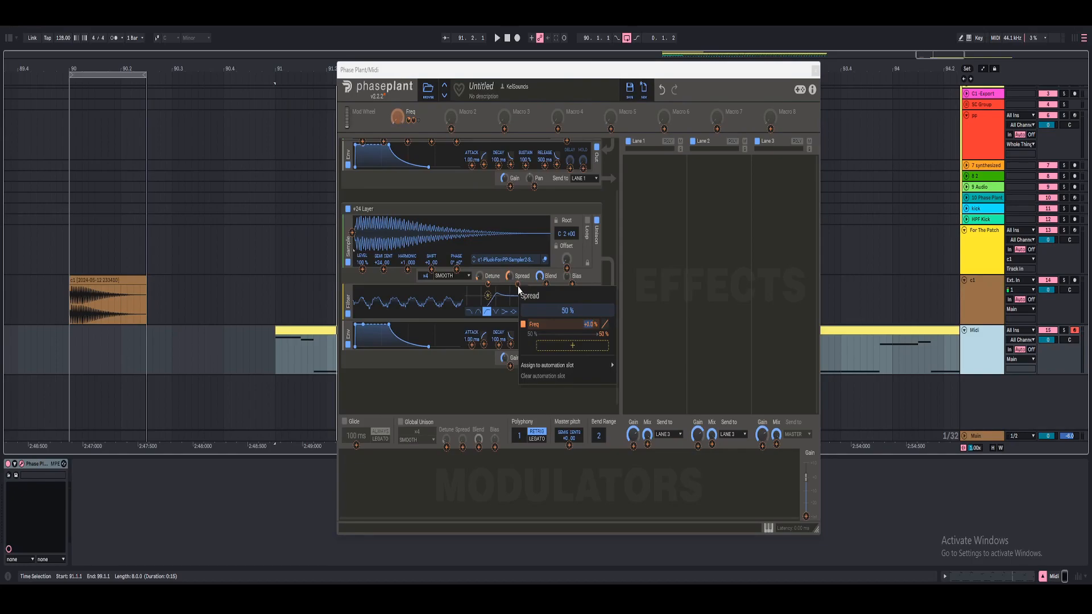
pyautogui.write('1')
pyautogui.press('Return')
# Play the Midi clip while turning the Freq macro to audition its effect on the +24 Layer's unison.
pyautogui.press('space')
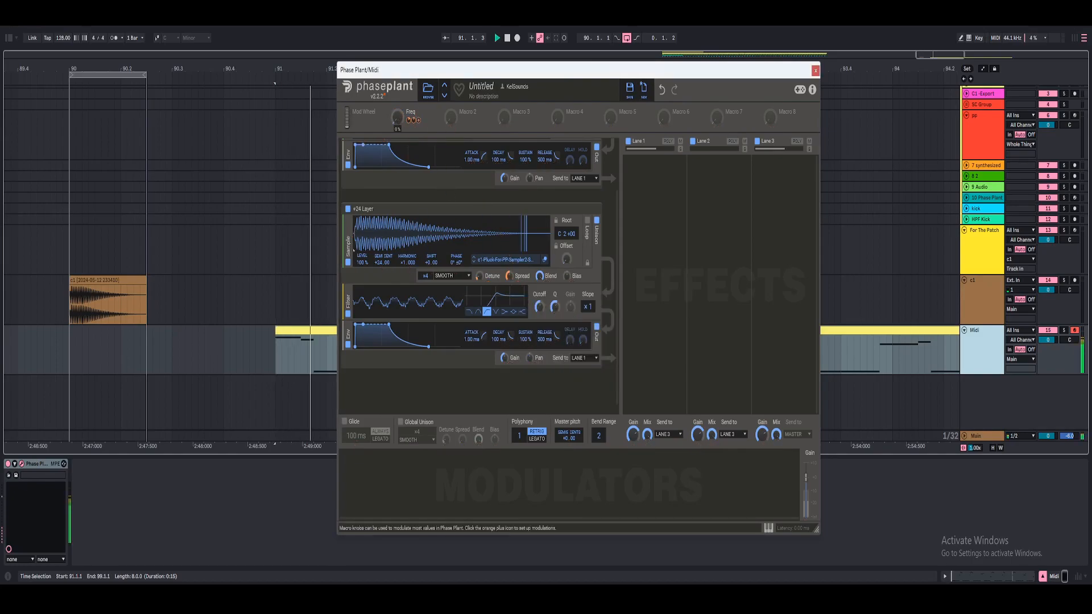
pyautogui.moveTo(399, 121)
pyautogui.mouseDown()
pyautogui.moveTo(399, 35)
pyautogui.moveTo(399, 122)
pyautogui.mouseUp()
pyautogui.press('space')
pyautogui.press('space')
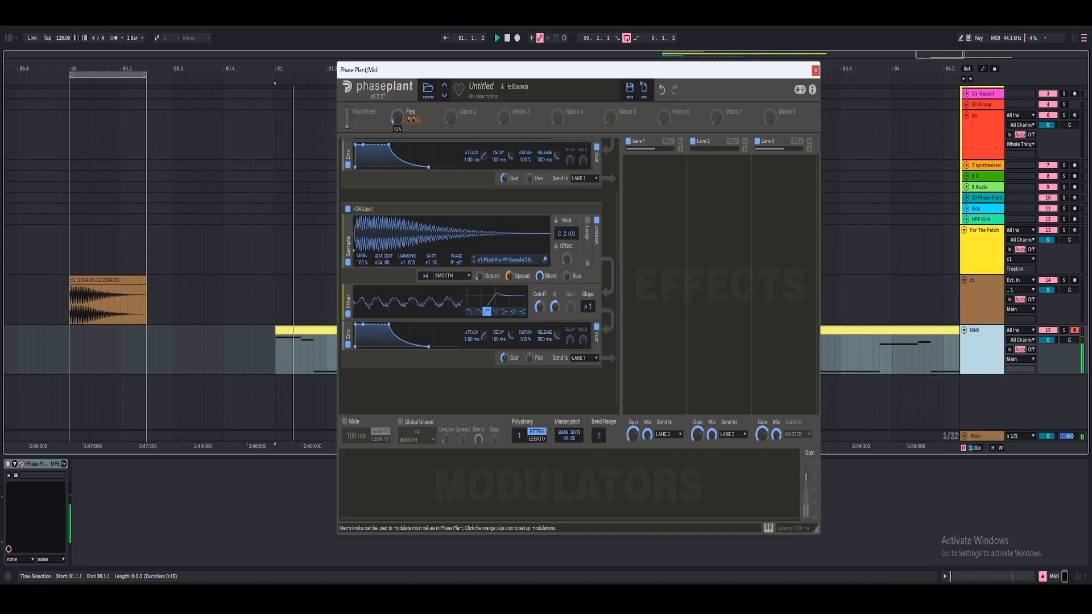
pyautogui.press('space')
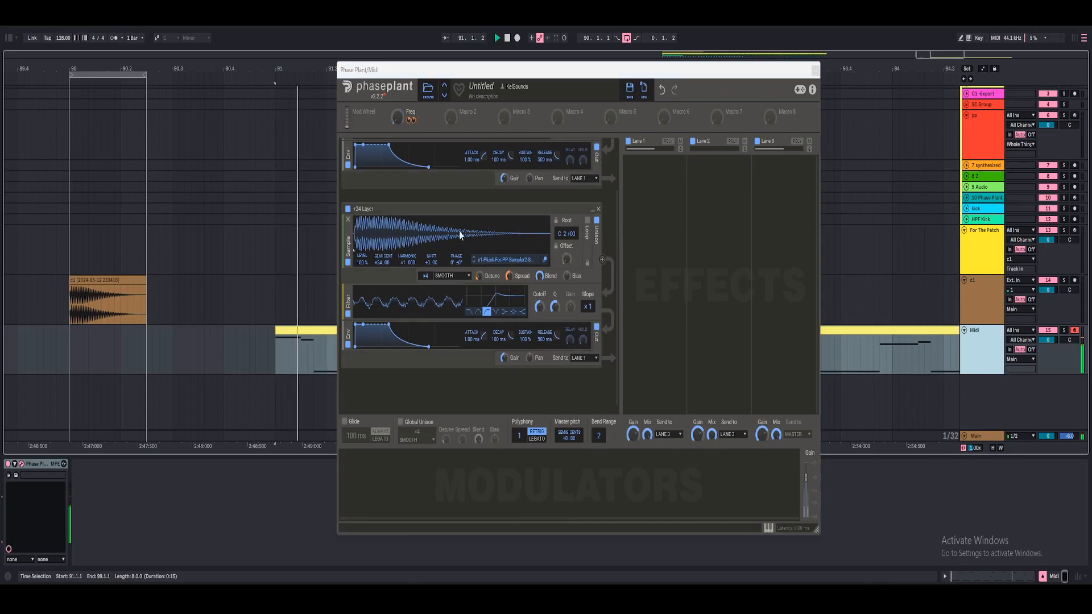
# Add an Envelope modulator, lower its sustain to 0% and set its decay to 200 ms.
pyautogui.scroll(2, 509, 246)
pyautogui.scroll(-2, 509, 249)
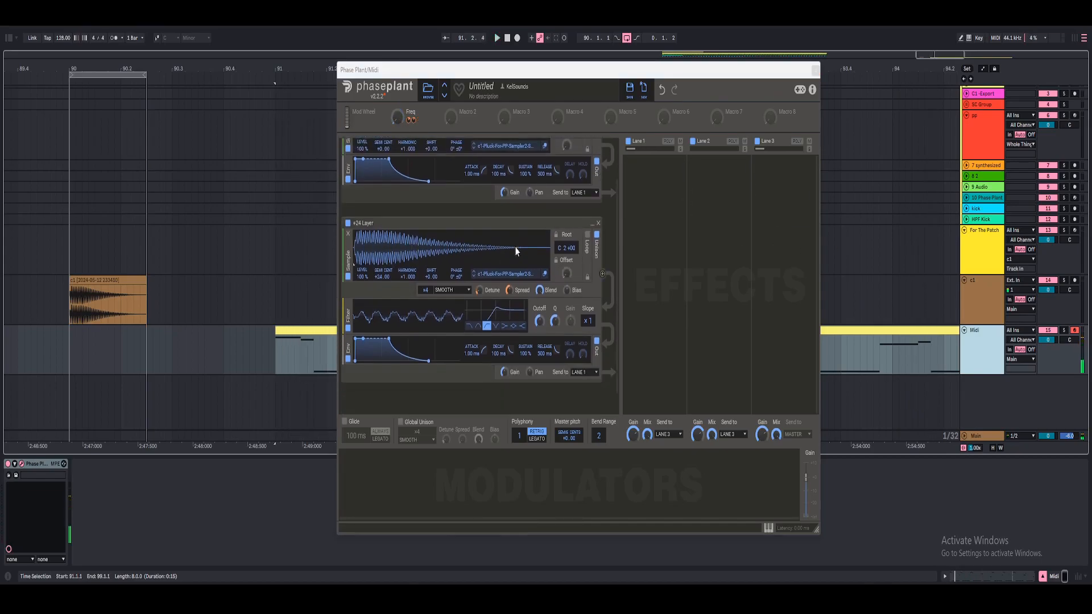
pyautogui.scroll(2, 517, 247)
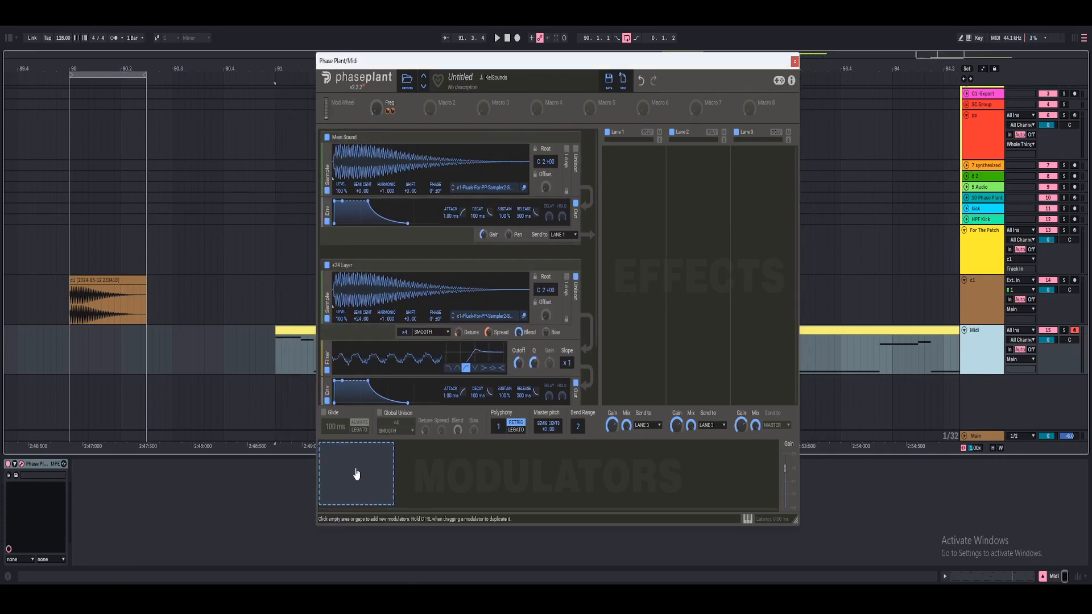
pyautogui.click(354, 475)
pyautogui.click(375, 428)
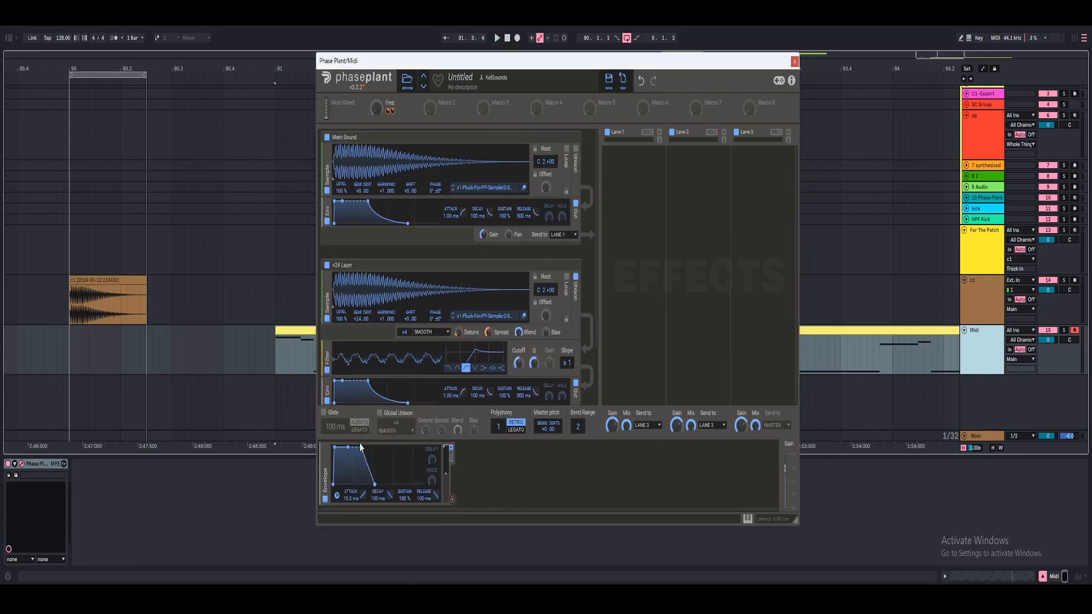
pyautogui.moveTo(352, 462); pyautogui.dragTo(356, 484)
pyautogui.rightClick(374, 499)
pyautogui.write('200')
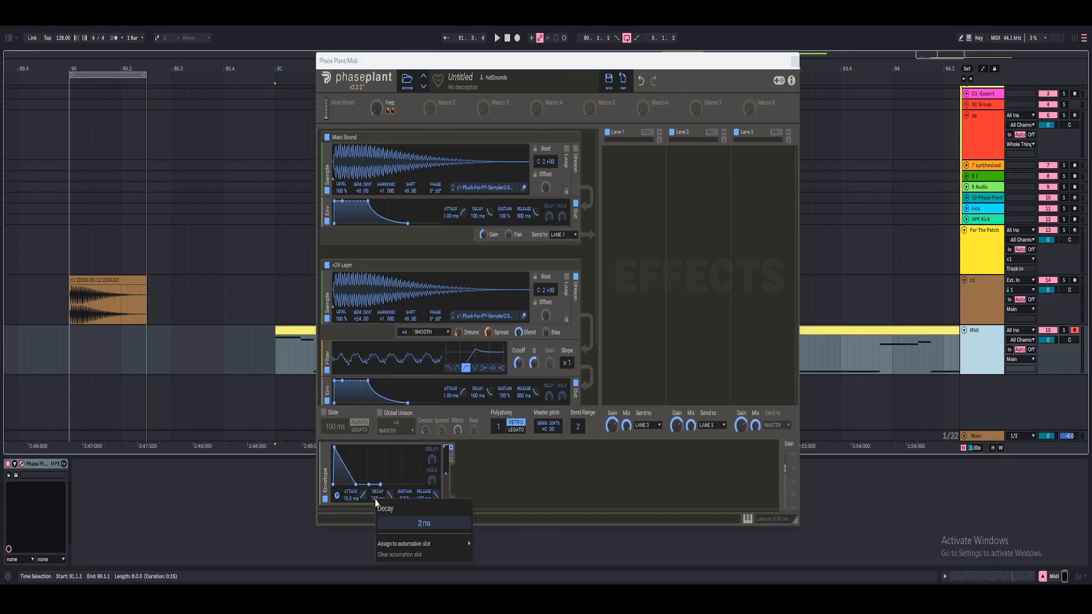
pyautogui.press('Return')
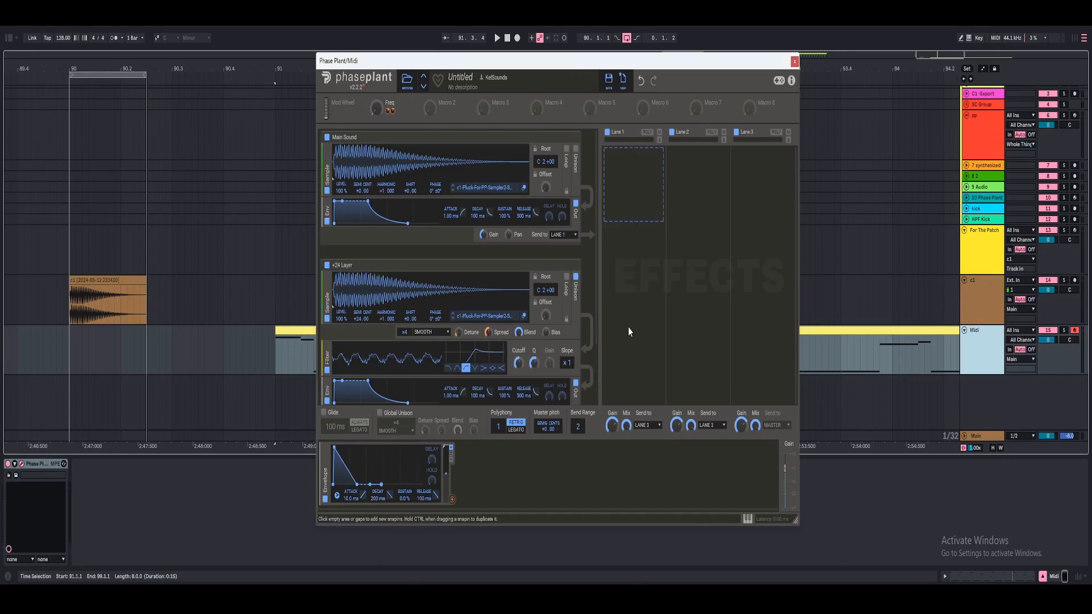
# Insert a low-pass Filter in Lane 1 and set its cutoff to 67 Hz.
pyautogui.click(626, 208)
pyautogui.click(610, 356)
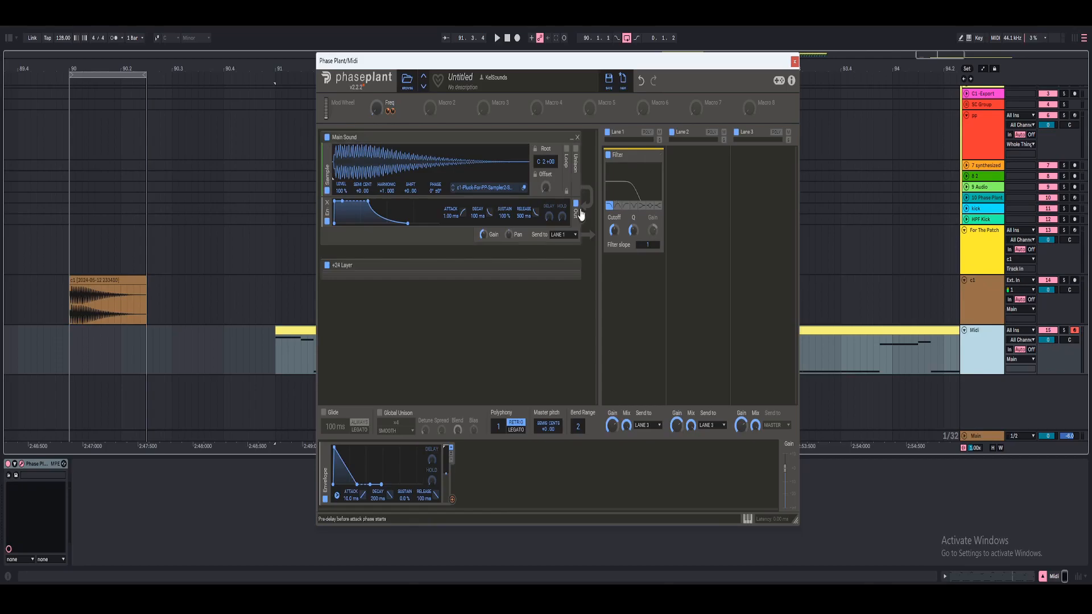
pyautogui.rightClick(614, 230)
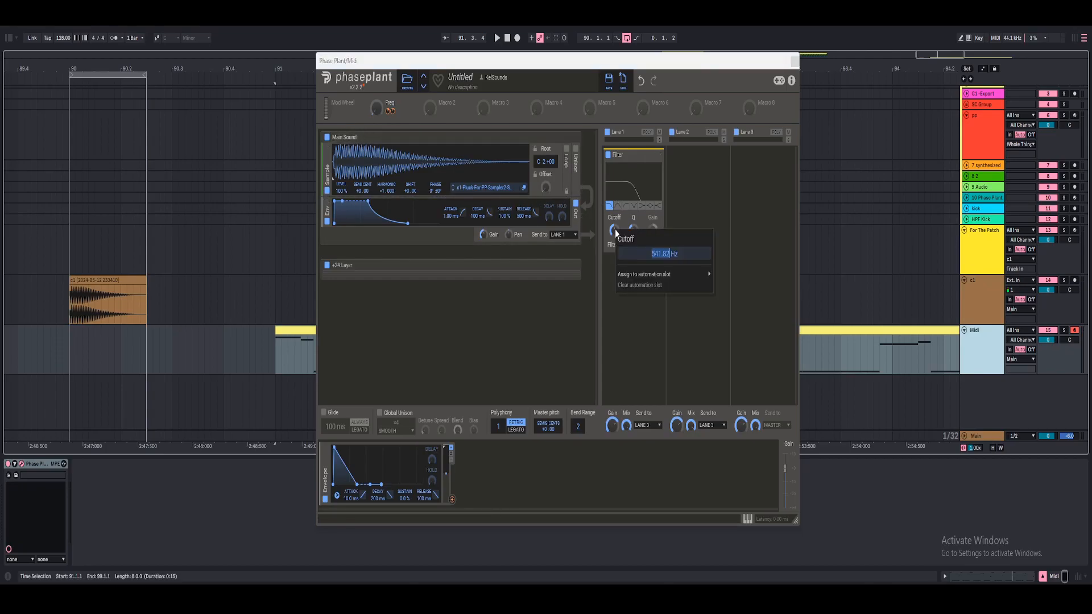
pyautogui.click(588, 244)
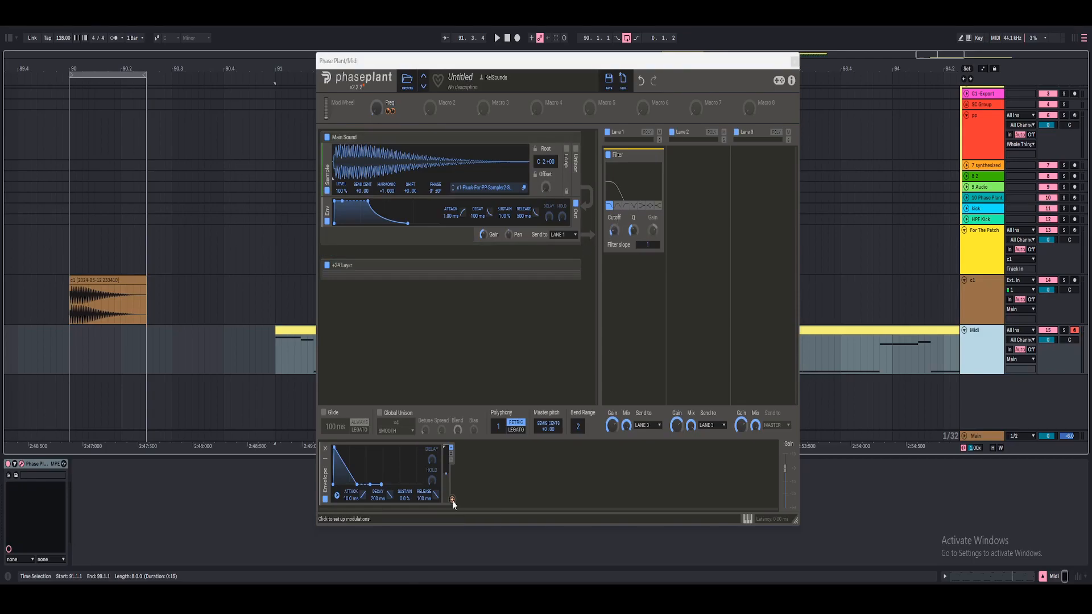
# Modulate the Lane 1 filter's cutoff with the Envelope modulator at an amount of 35%.
pyautogui.moveTo(452, 500); pyautogui.dragTo(614, 239)
pyautogui.rightClick(615, 239)
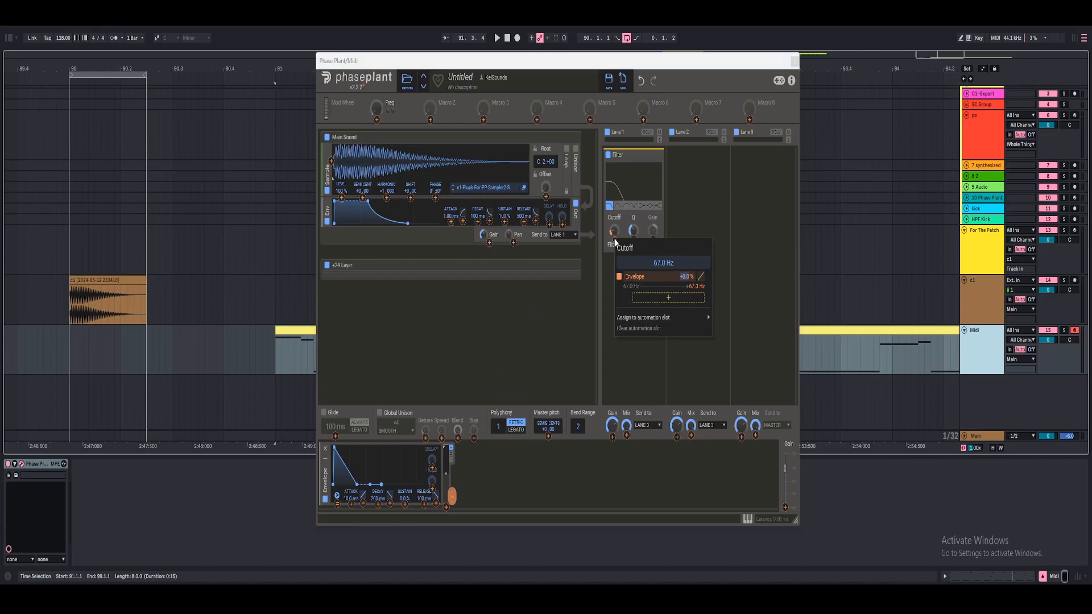
pyautogui.press('Return')
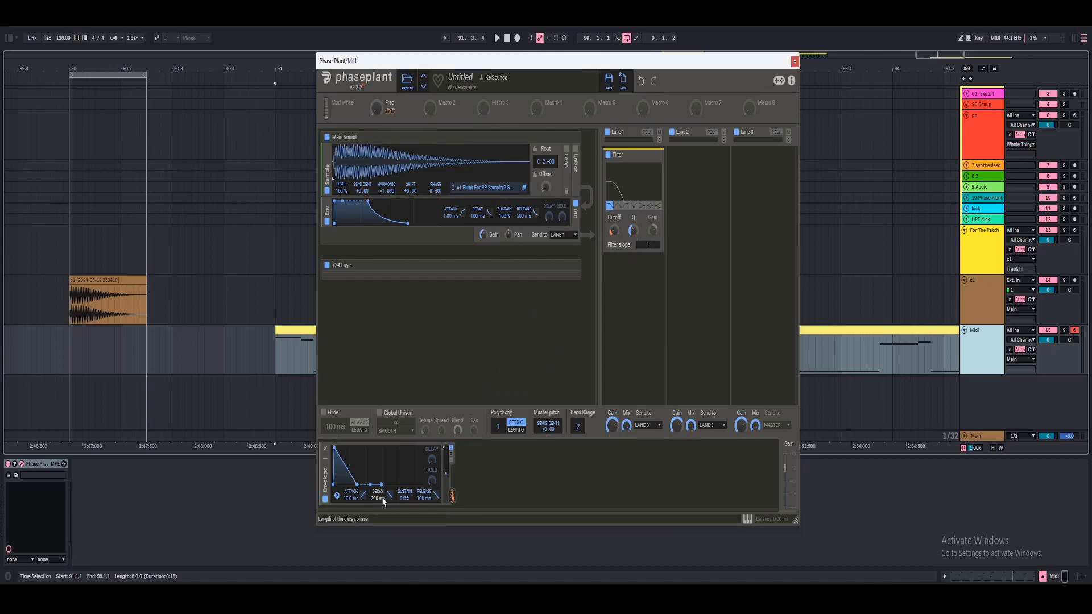
# Lengthen the Envelope modulator's decay to about 282 ms and audition the filtered sound with the Midi clip.
pyautogui.moveTo(377, 498); pyautogui.dragTo(378, 491)
pyautogui.press('space')
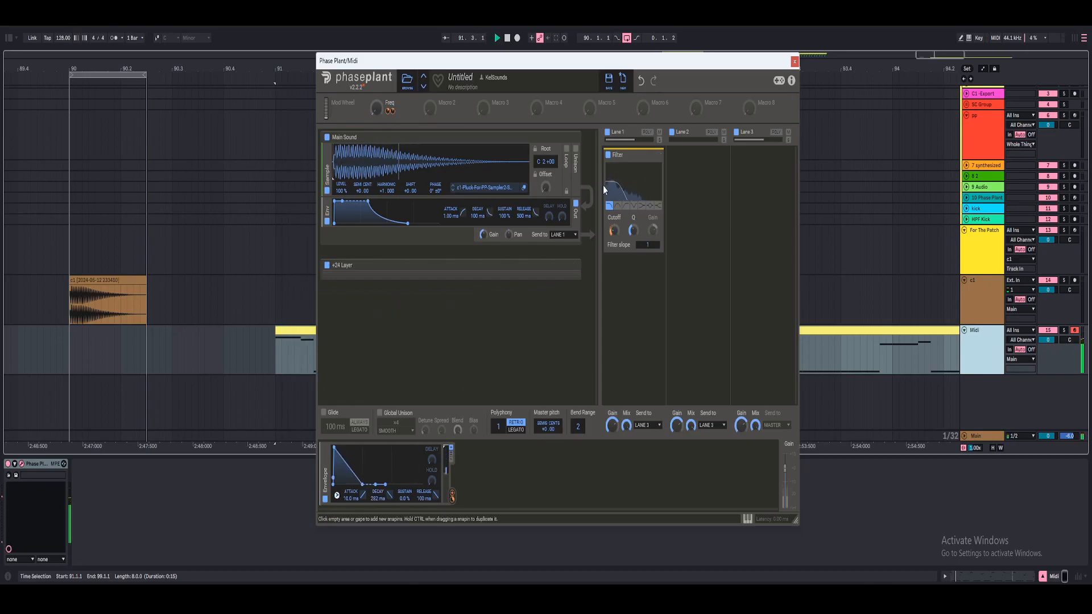
pyautogui.press('space')
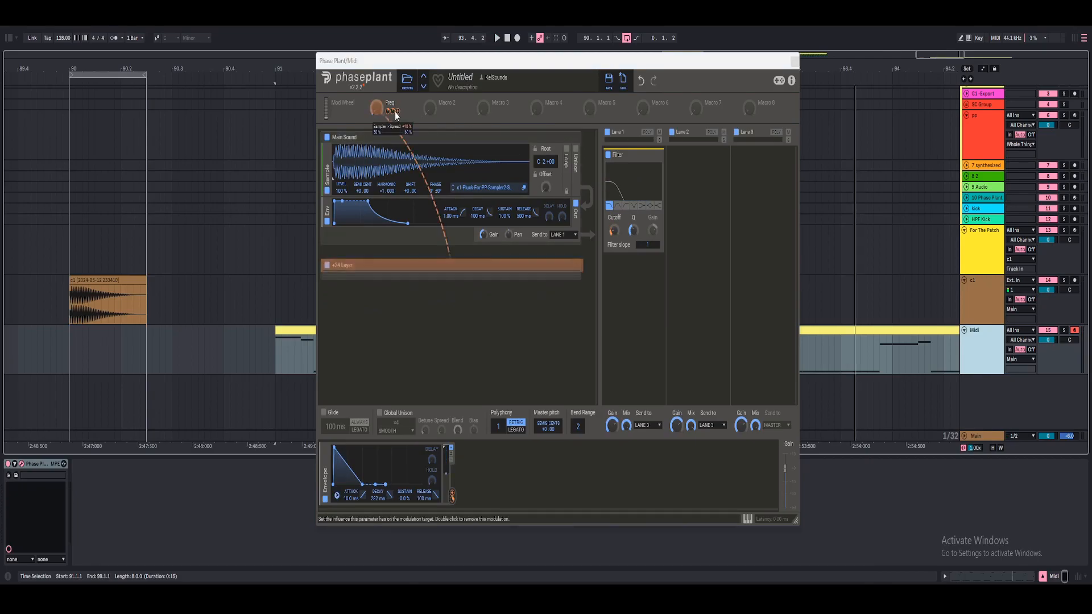
# Assign the Freq macro to the Lane 1 filter's cutoff with an amount of 20%.
pyautogui.moveTo(398, 114); pyautogui.dragTo(614, 244)
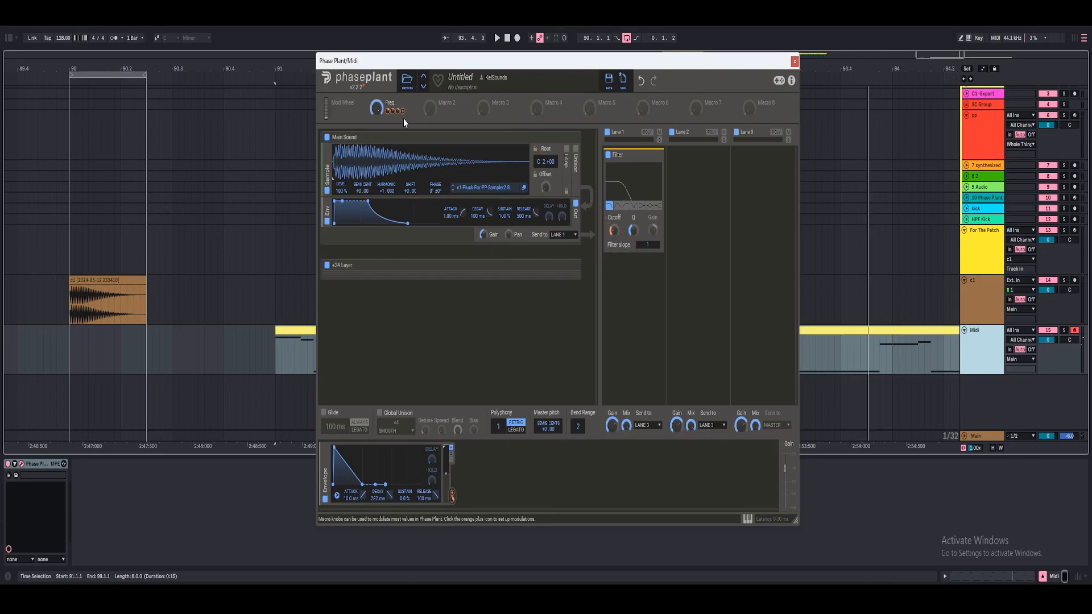
pyautogui.click(397, 111)
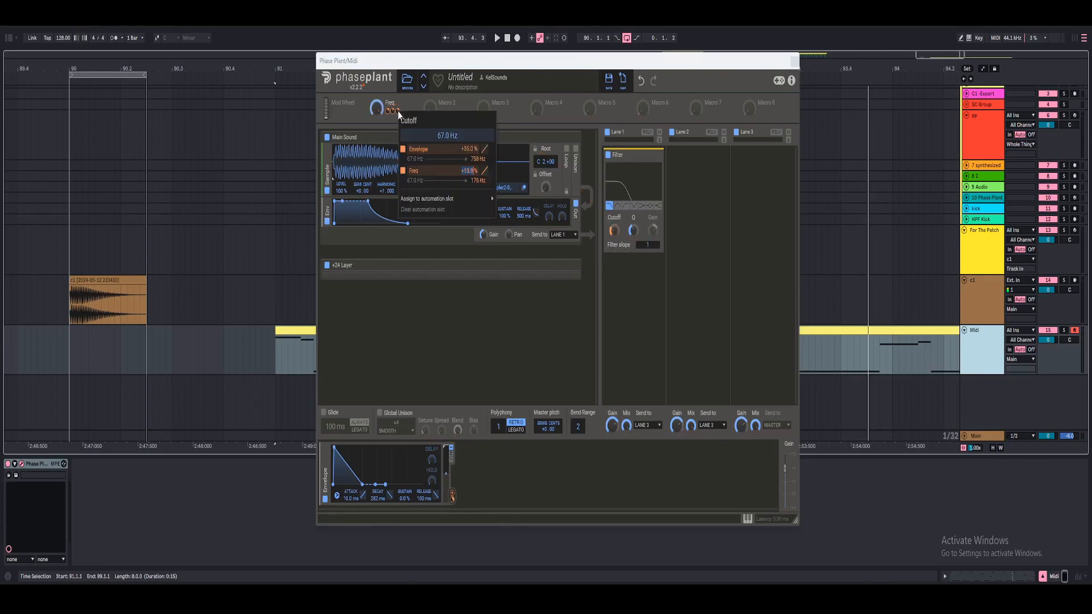
pyautogui.click(398, 112)
# Play the Midi clip while adjusting the Freq macro to hear it open the Lane 1 filter.
pyautogui.press('space')
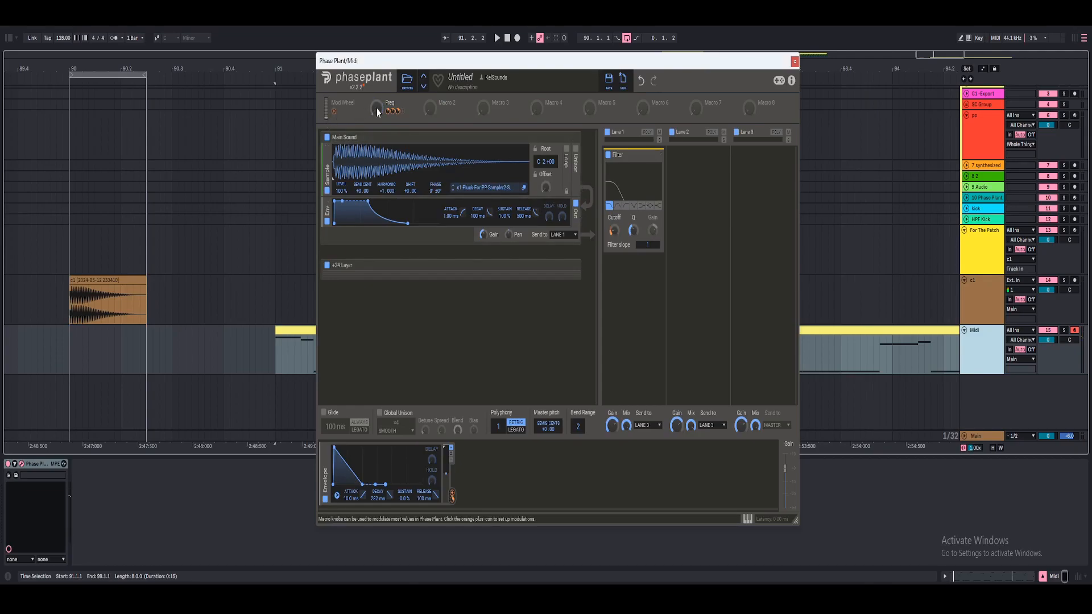
pyautogui.press('space')
pyautogui.moveTo(377, 111)
pyautogui.mouseDown()
pyautogui.moveTo(377, 66)
pyautogui.moveTo(377, 111)
pyautogui.mouseUp()
pyautogui.press('space')
pyautogui.press('space')
# Collapse the Main Sound group, expand the +24 Layer and send its output to Lane 2.
pyautogui.moveTo(568, 137); pyautogui.dragTo(441, 183)
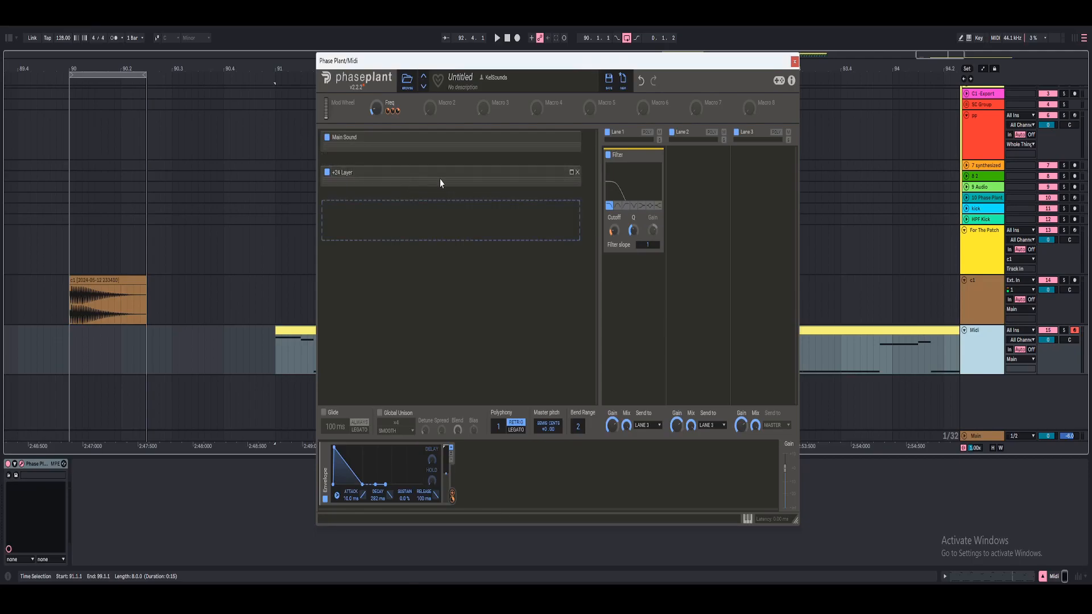
pyautogui.click(572, 174)
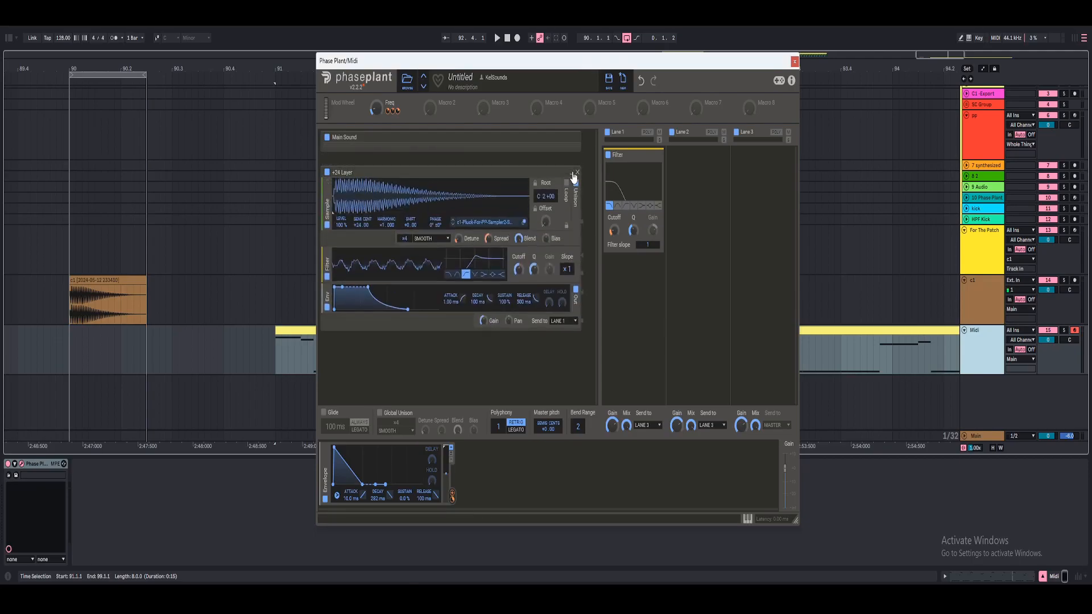
pyautogui.click(558, 322)
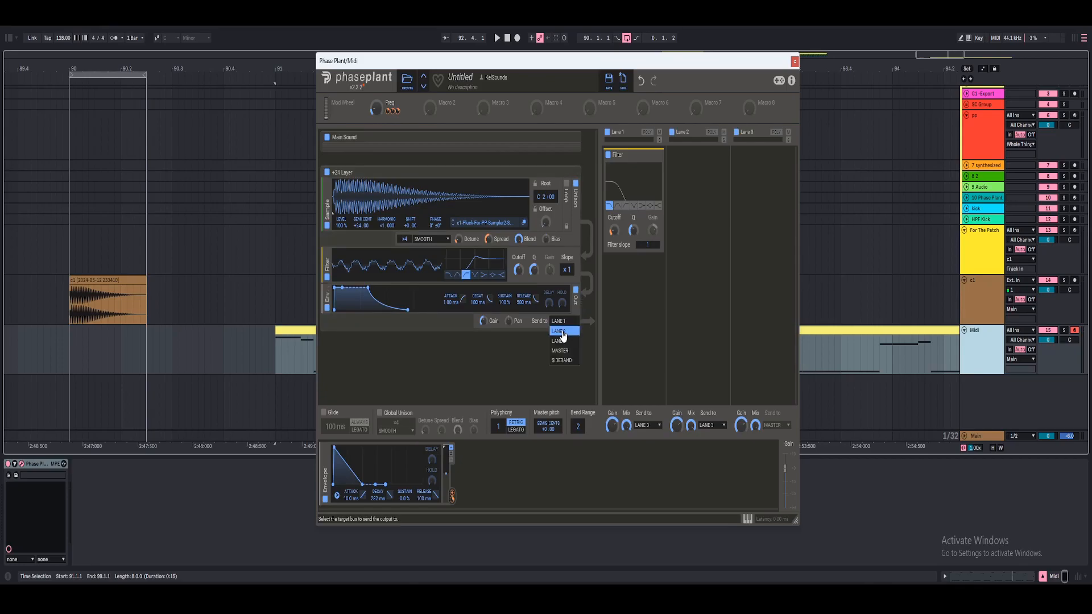
pyautogui.click(561, 334)
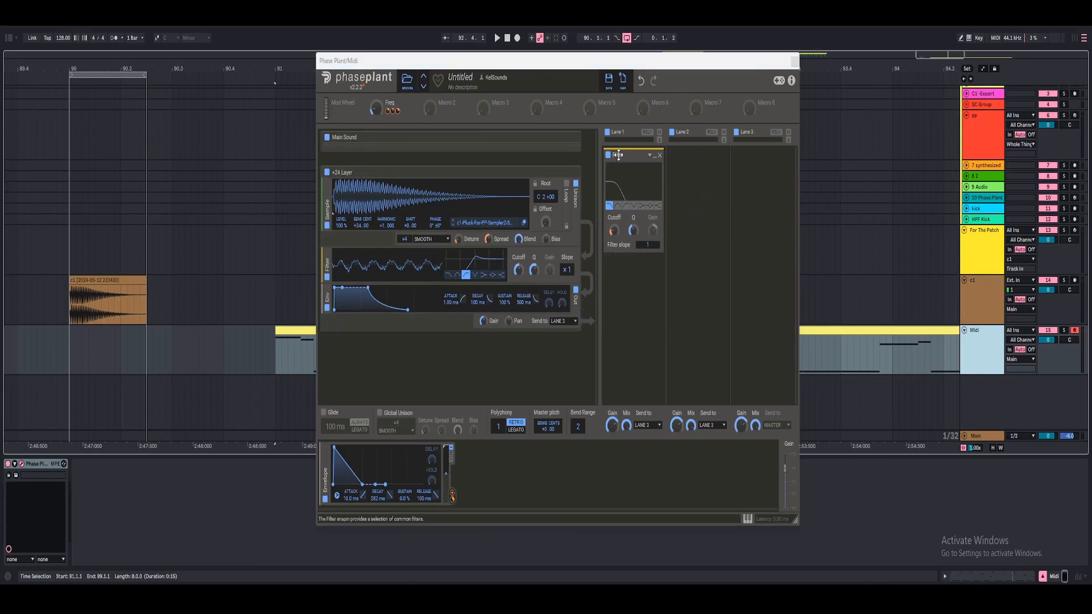
# Duplicate the Lane 1 filter into Lane 2 and set the Envelope's amount on the copy's cutoff to 40%.
pyautogui.hotkey('ctrl', 'd')
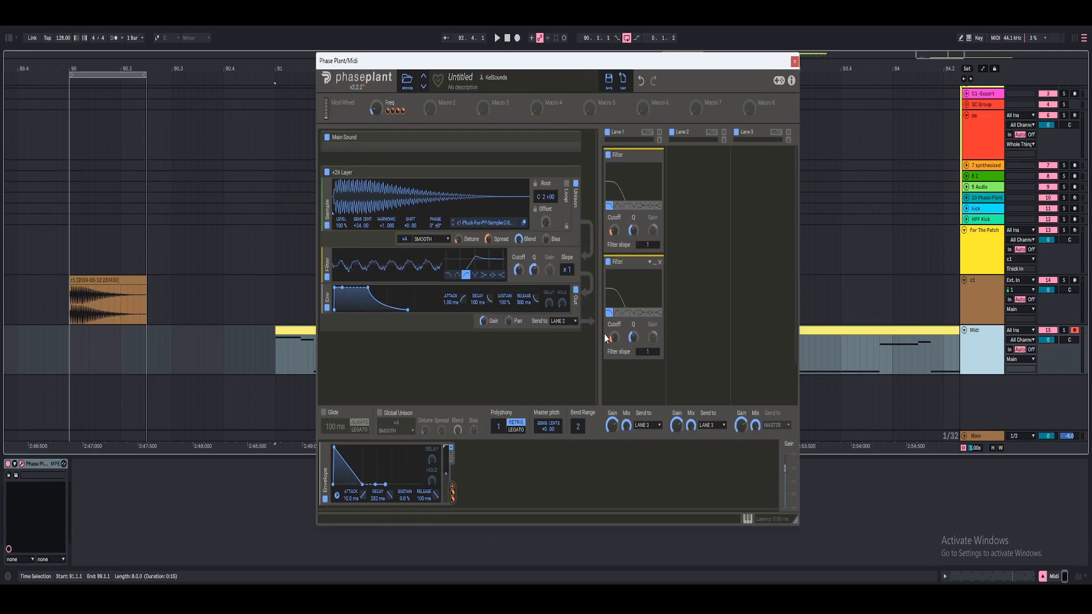
pyautogui.moveTo(618, 261); pyautogui.dragTo(693, 202)
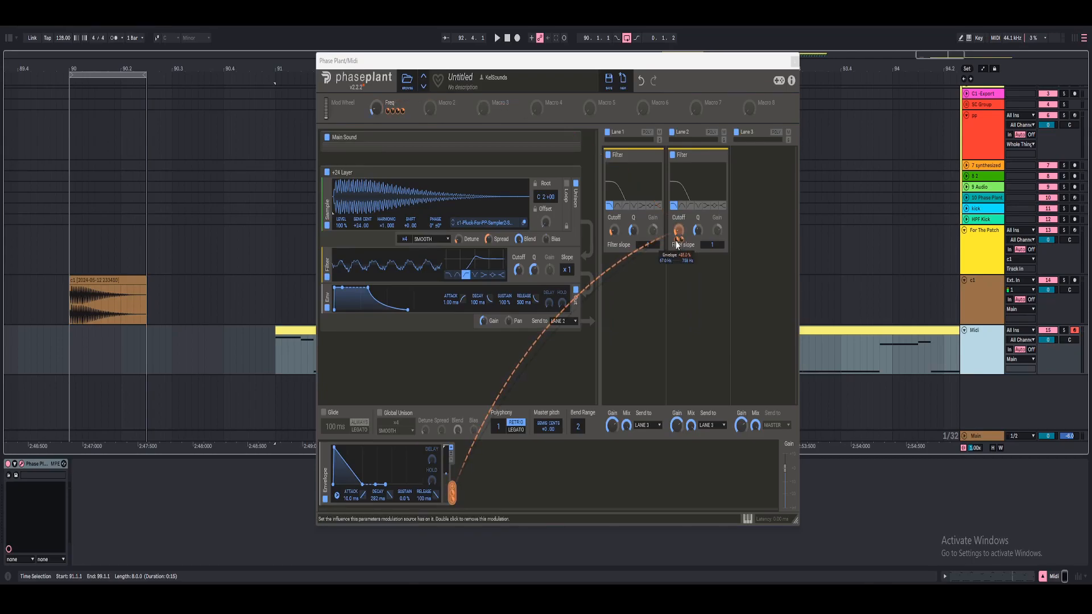
pyautogui.rightClick(676, 244)
pyautogui.write('30')
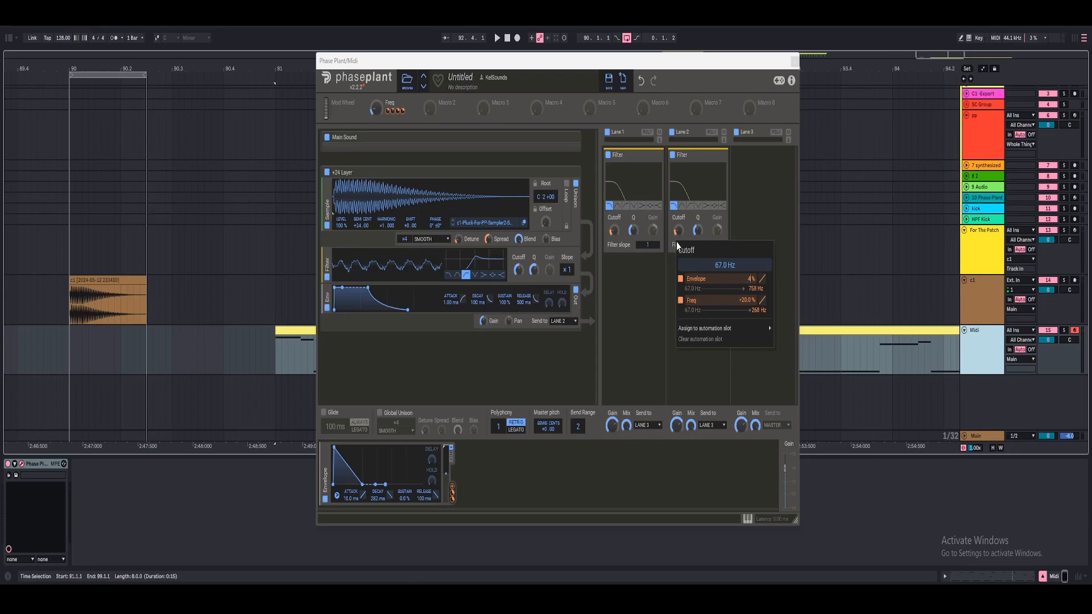
pyautogui.press('Return')
# Set the Freq macro's amount on the Lane 2 filter cutoff to 30% and play the clip while adjusting the macro.
pyautogui.moveTo(681, 240)
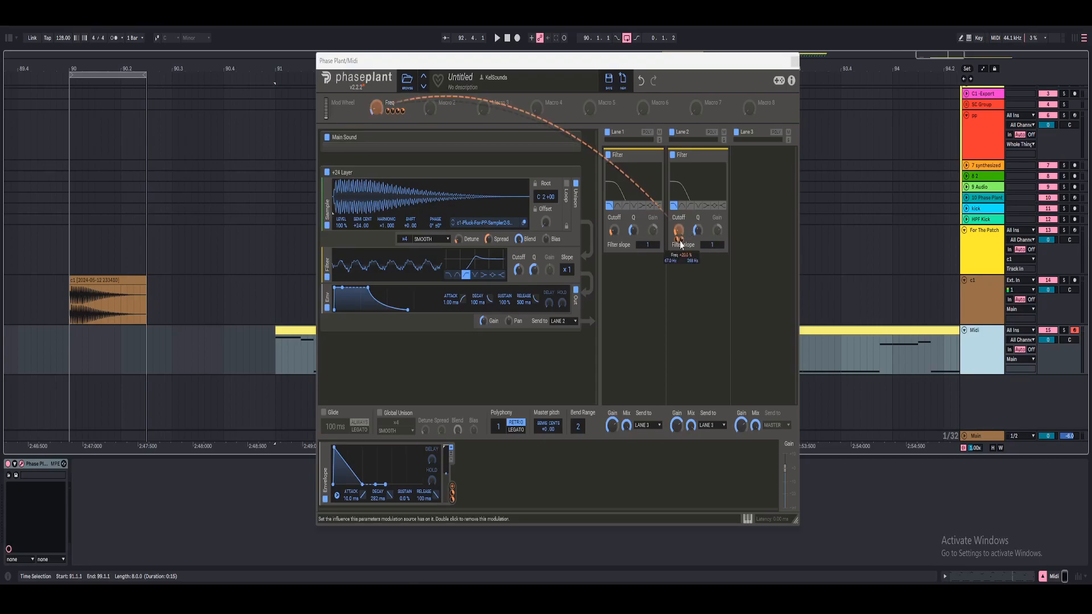
pyautogui.rightClick(682, 241)
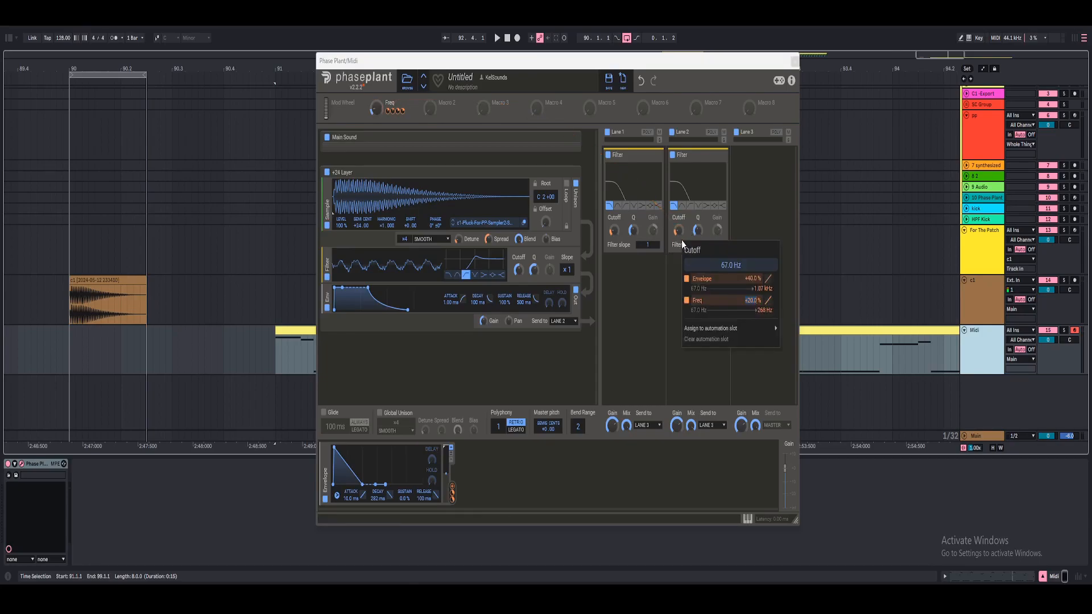
pyautogui.write('30')
pyautogui.press('Return')
pyautogui.moveTo(376, 108); pyautogui.dragTo(397, 208)
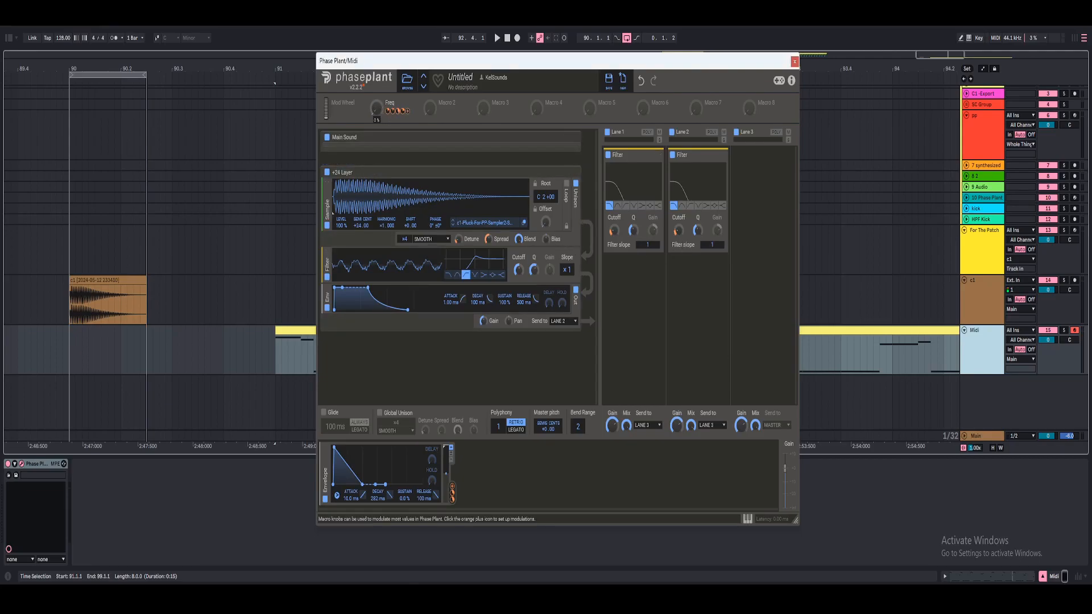
pyautogui.click(494, 33)
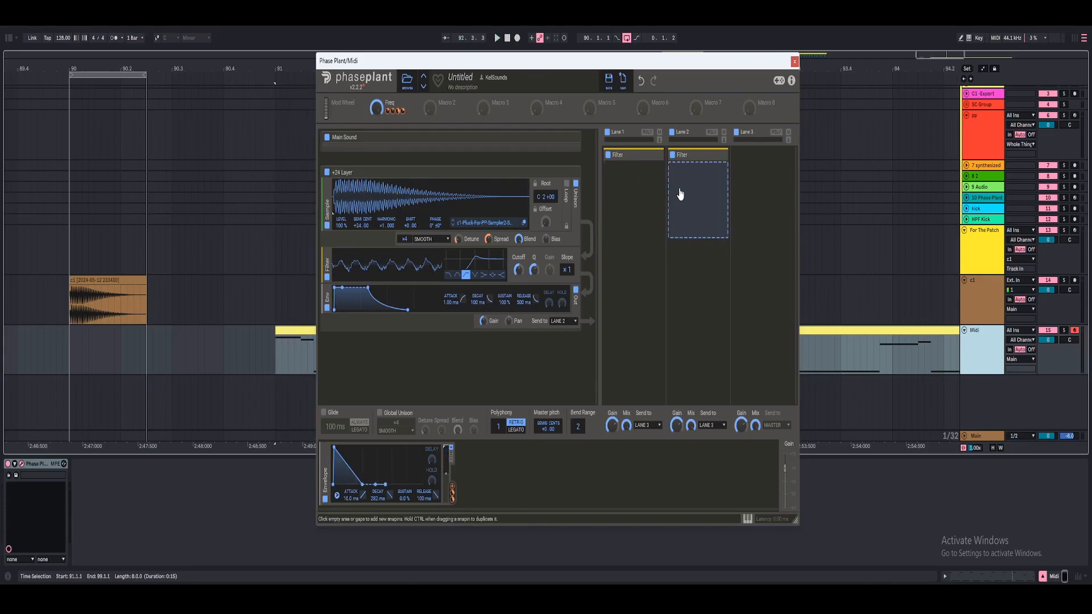
# Rename Macro 2 as FX OFF/ON and assign it to the Mix of a new Snap Heap below the Lane 2 filter.
pyautogui.doubleClick(470, 106)
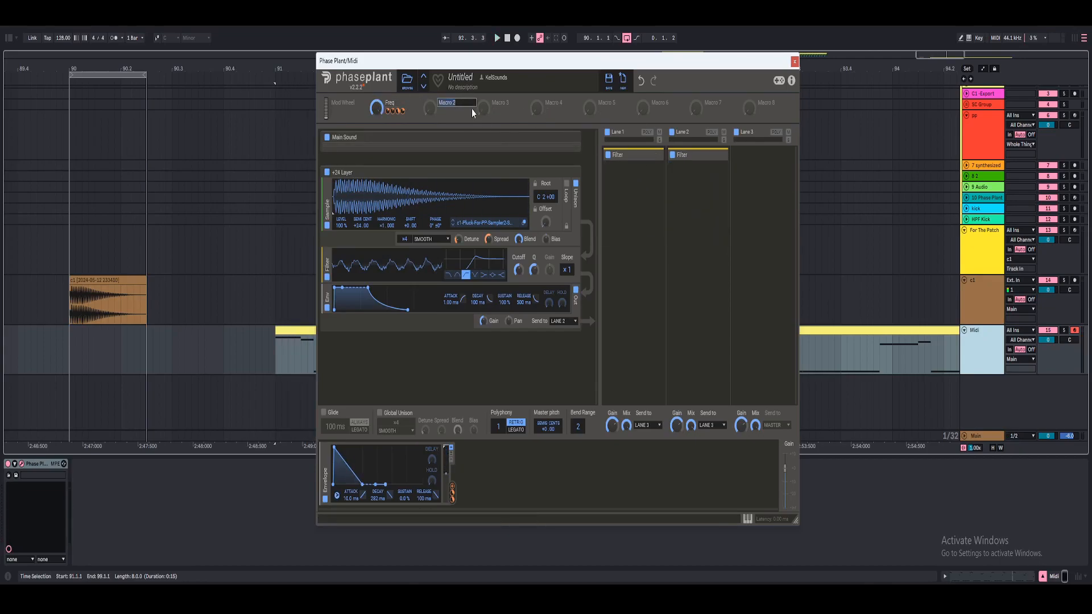
pyautogui.write('FX OFF/ON')
pyautogui.click(697, 168)
pyautogui.click(767, 307)
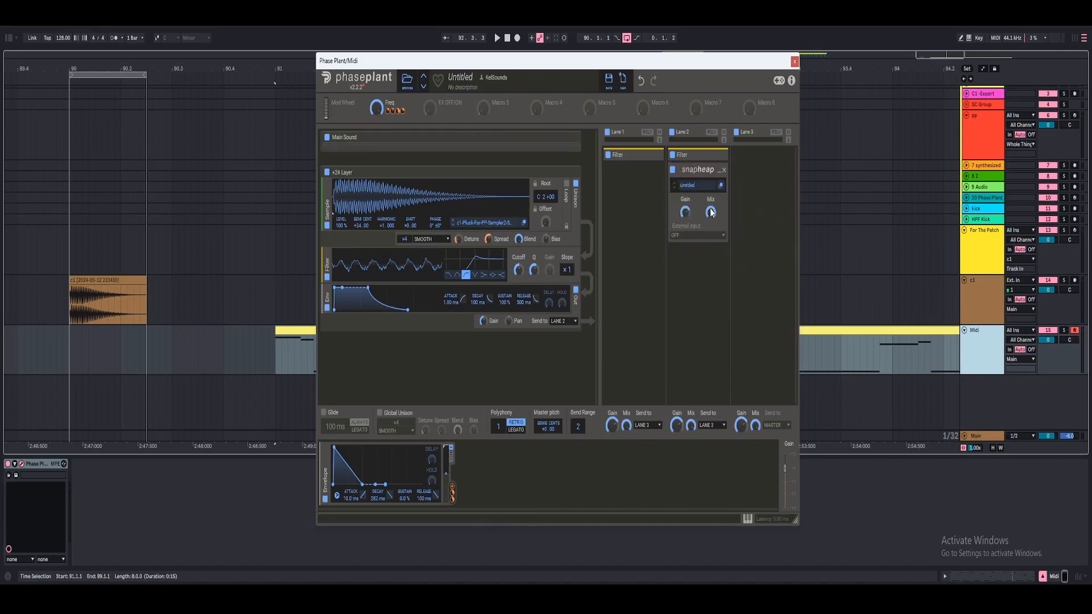
pyautogui.moveTo(442, 110); pyautogui.dragTo(685, 212)
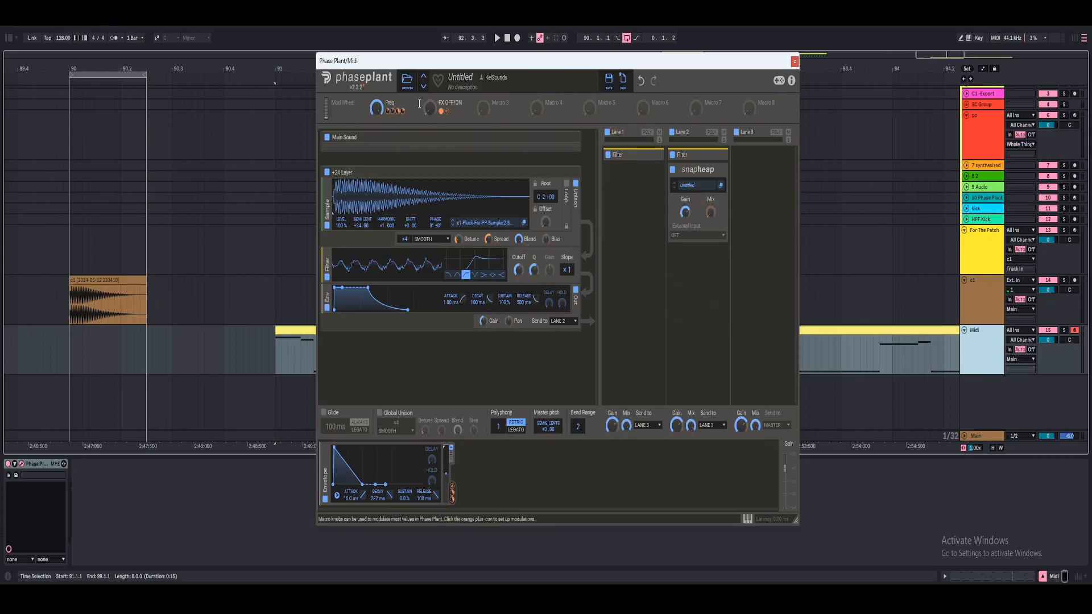
# Add a Dual Delay to the Snap Heap's Serial Bus 1 with a second-delay ratio of about 1.70 and audition it.
pyautogui.click(720, 185)
pyautogui.click(373, 181)
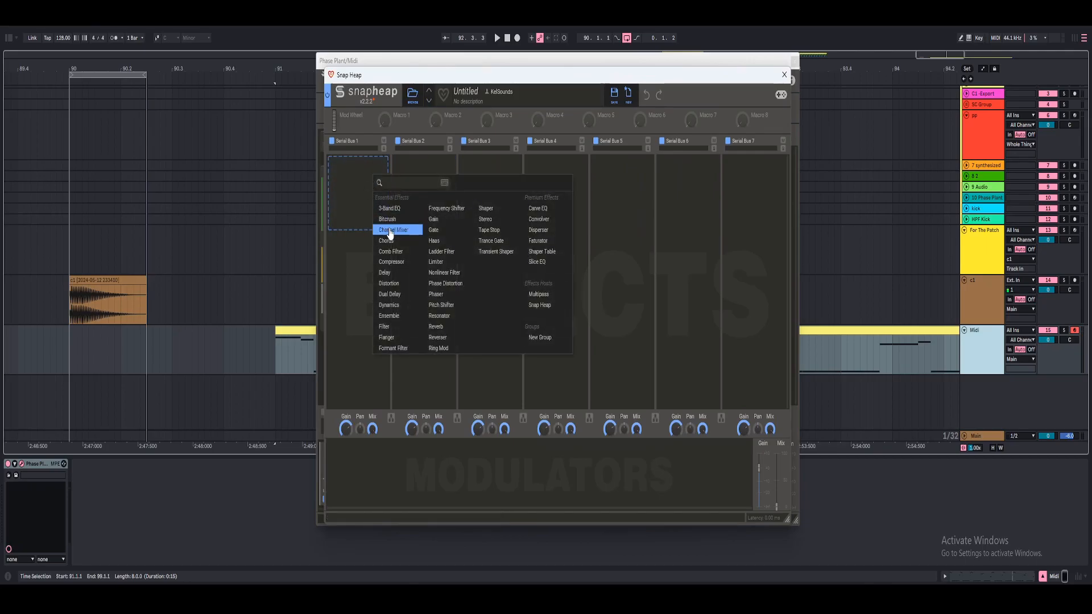
pyautogui.click(392, 230)
pyautogui.click(359, 200)
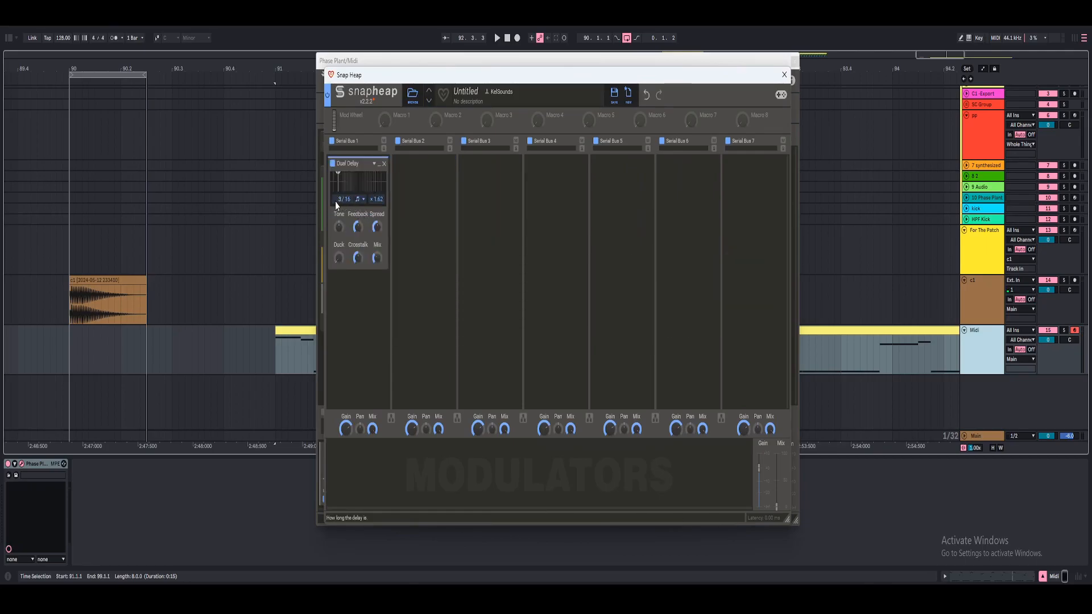
pyautogui.moveTo(375, 201); pyautogui.dragTo(375, 195)
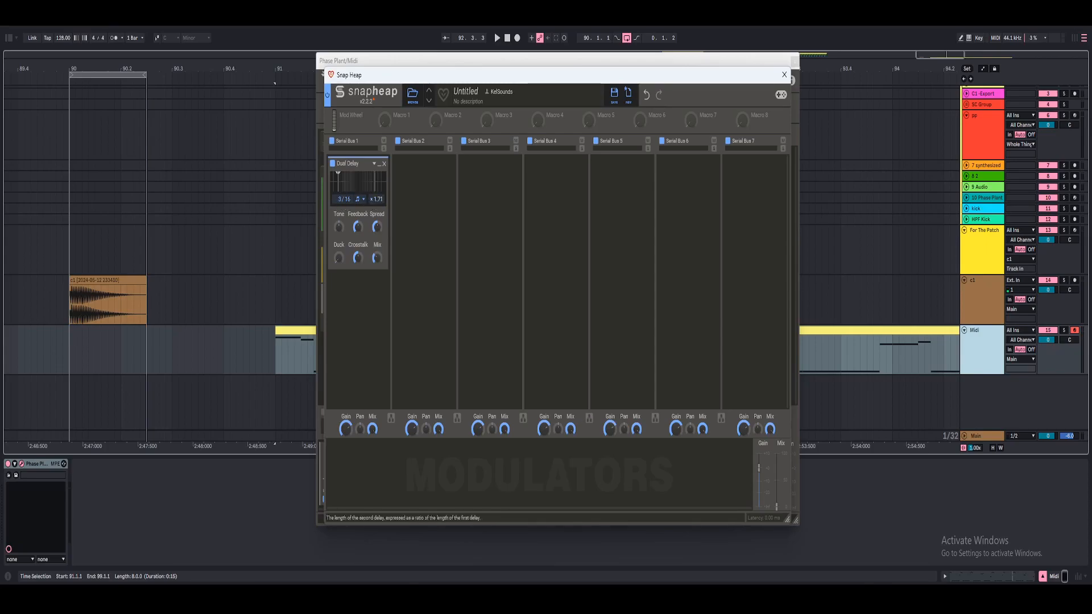
pyautogui.press('space')
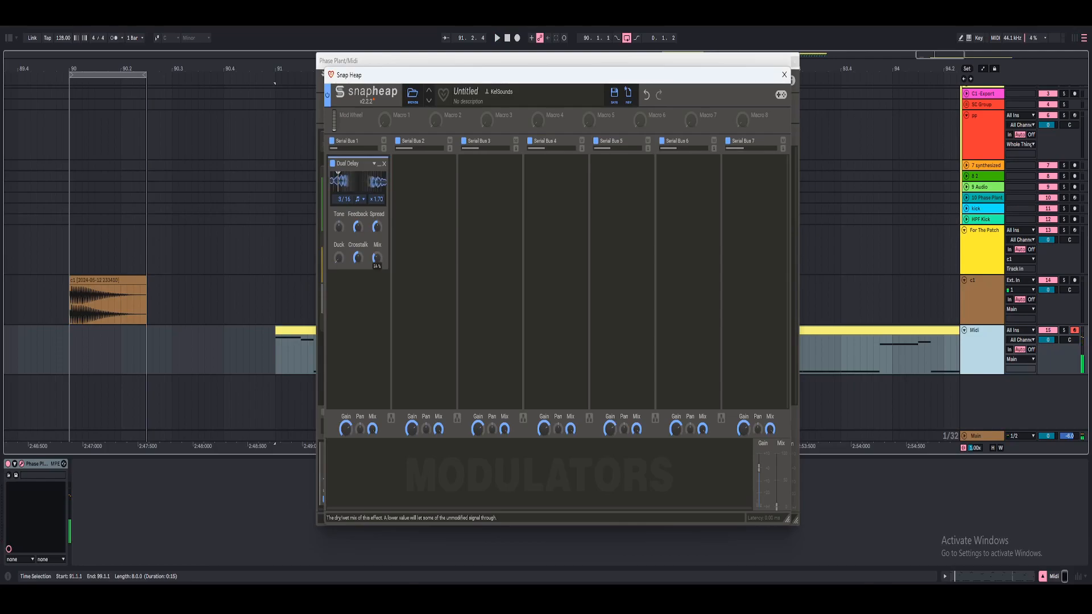
pyautogui.click(785, 75)
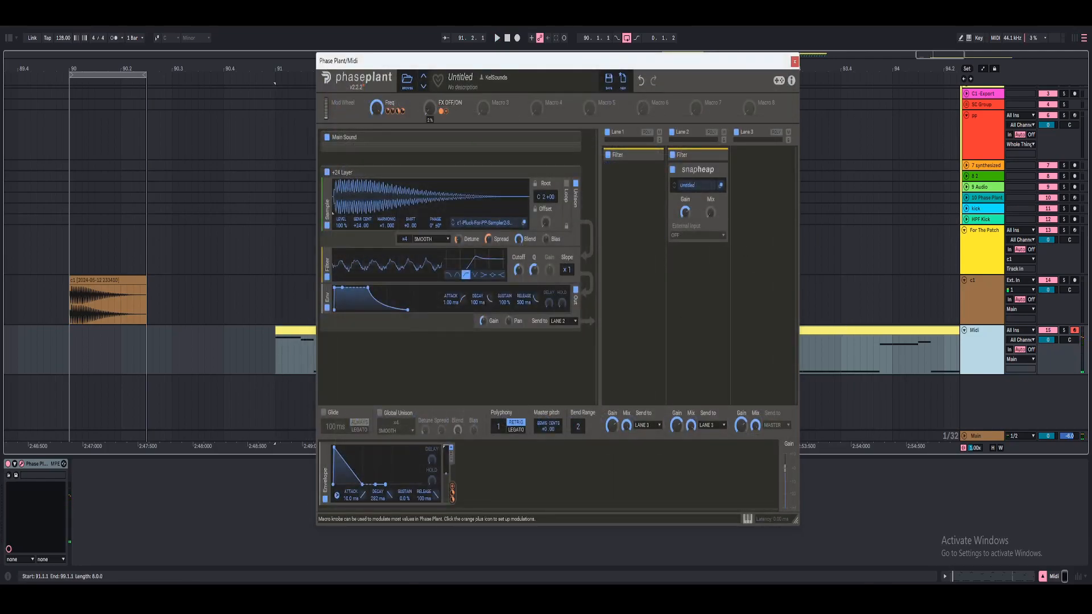
# Reopen the Snap Heap, split bus 1 into a parallel pair and lower Parallel Bus 1a's gain to about -10 dB.
pyautogui.click(720, 185)
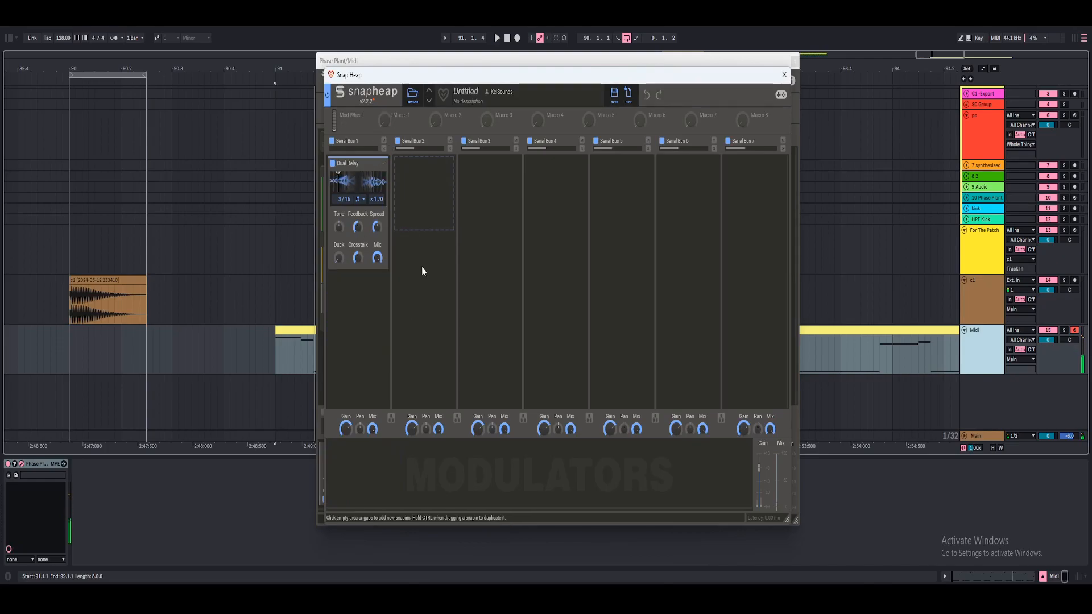
pyautogui.click(391, 418)
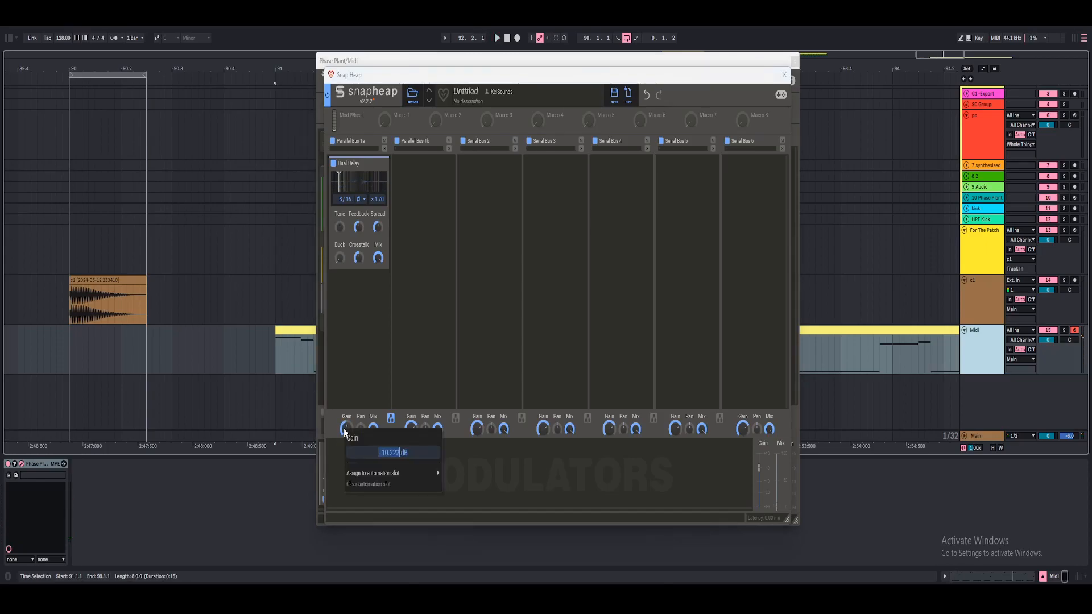
pyautogui.press('space')
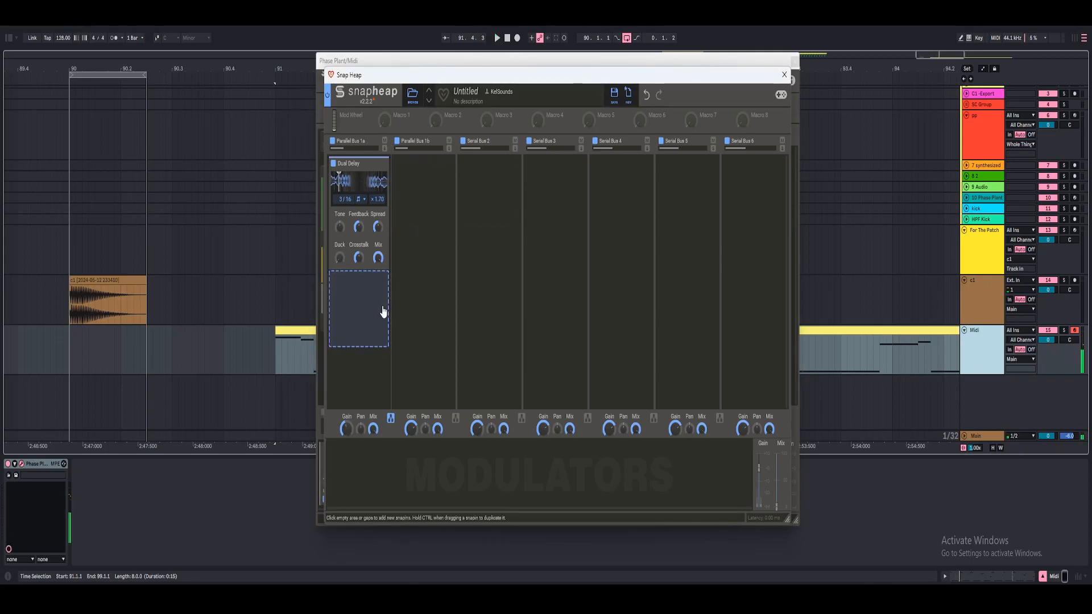
# Add a high-shelf Filter after the Dual Delay on Parallel Bus 1a and adjust its cutoff while playing the clip.
pyautogui.click(382, 312)
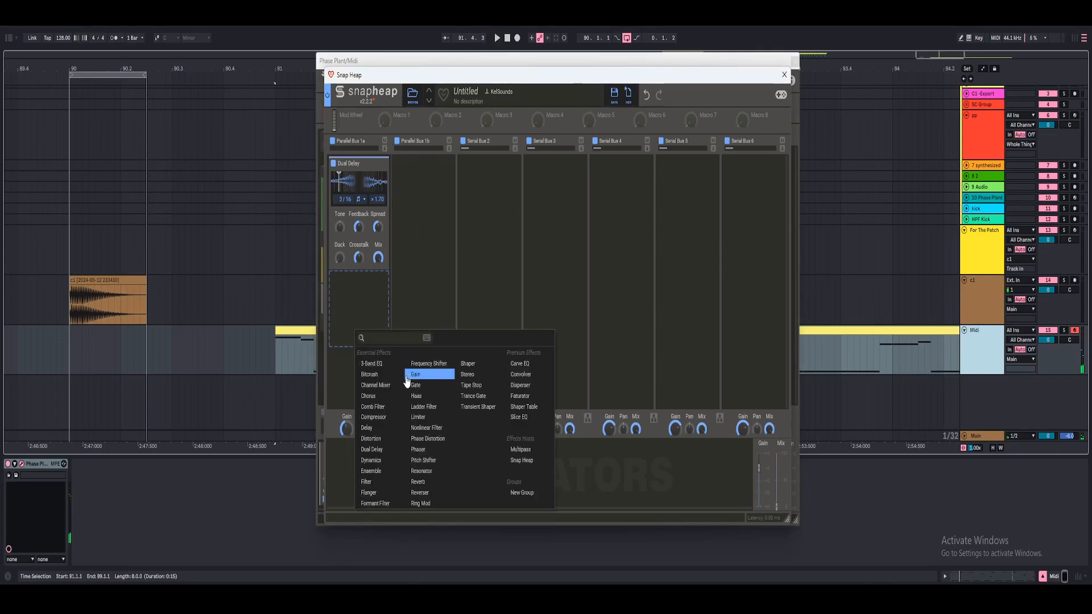
pyautogui.click(366, 481)
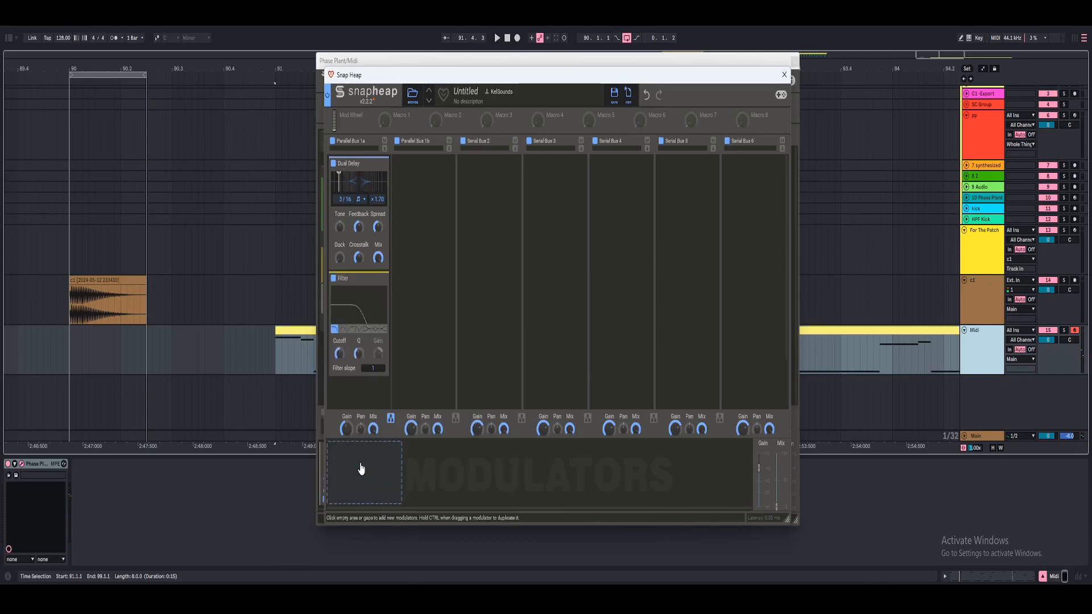
pyautogui.click(385, 330)
pyautogui.moveTo(339, 353)
pyautogui.mouseDown()
pyautogui.moveTo(340, 341)
pyautogui.moveTo(340, 356)
pyautogui.mouseUp()
pyautogui.press('space')
pyautogui.press('space')
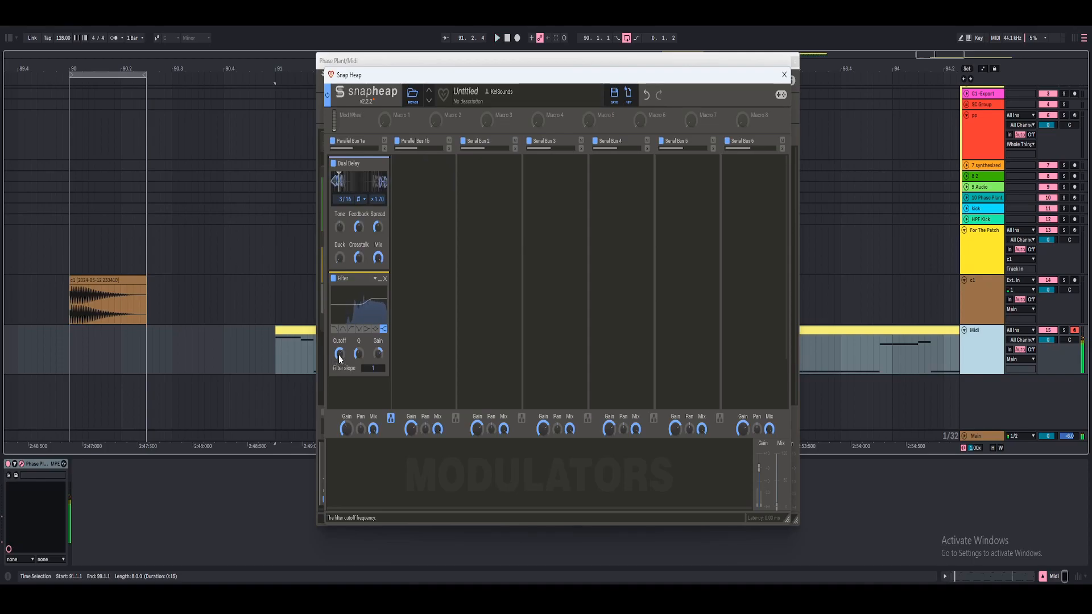
# Set the high-shelf filter's gain to 7 dB and its cutoff to 2000 Hz, auditioning with the clip.
pyautogui.rightClick(378, 355)
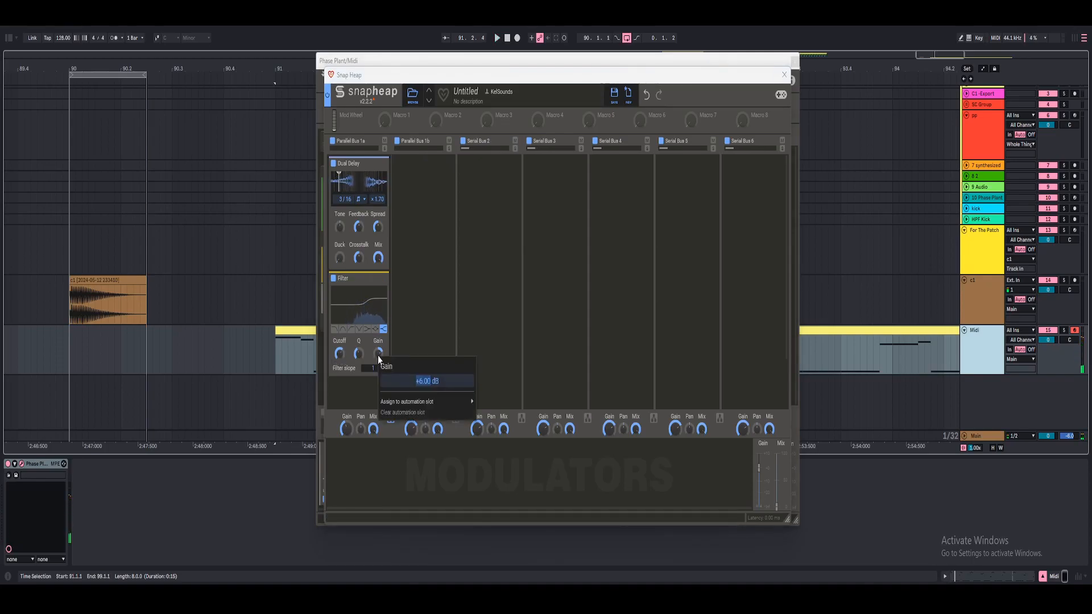
pyautogui.write('7')
pyautogui.press('Return')
pyautogui.press('space')
pyautogui.moveTo(339, 353); pyautogui.dragTo(340, 346)
pyautogui.press('space')
pyautogui.rightClick(340, 354)
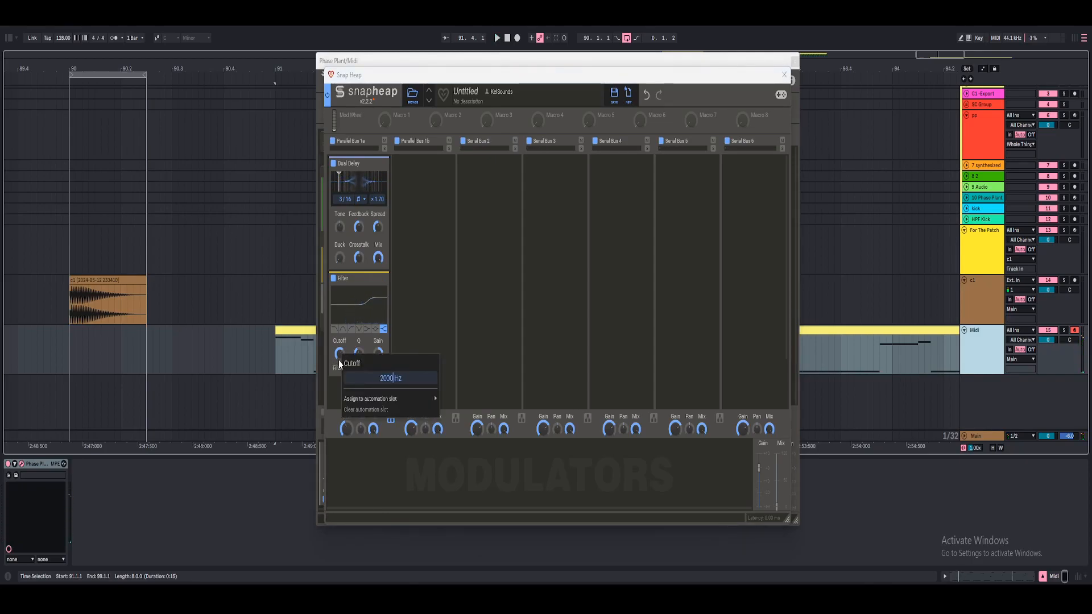
pyautogui.press('Return')
pyautogui.press('space')
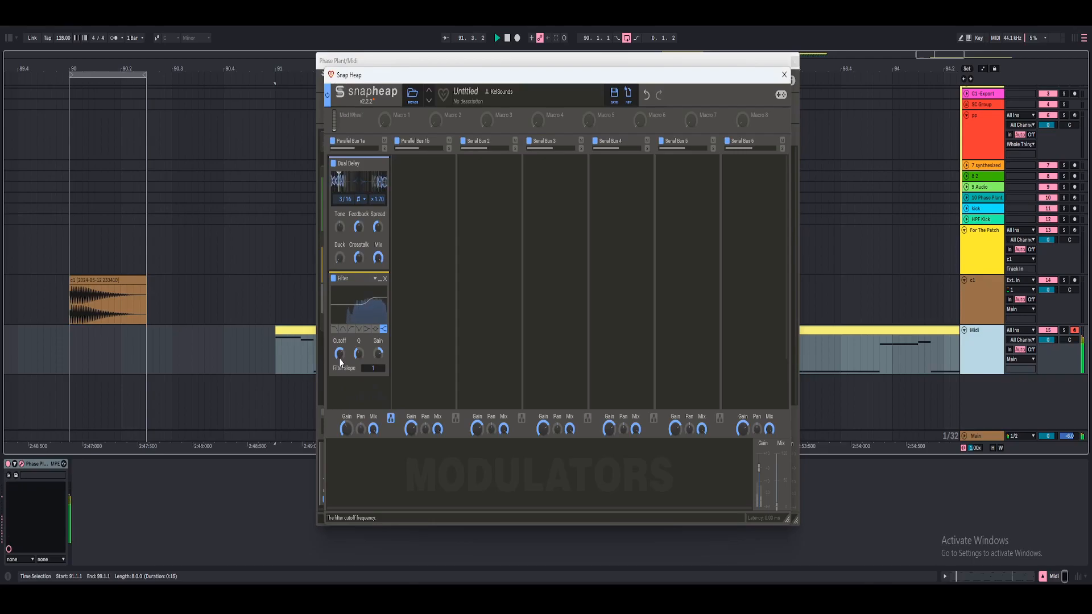
pyautogui.press('space')
# Add a second Filter below the high shelf on Parallel Bus 1a and make it a high pass.
pyautogui.scroll(-1, 340, 362)
pyautogui.click(358, 359)
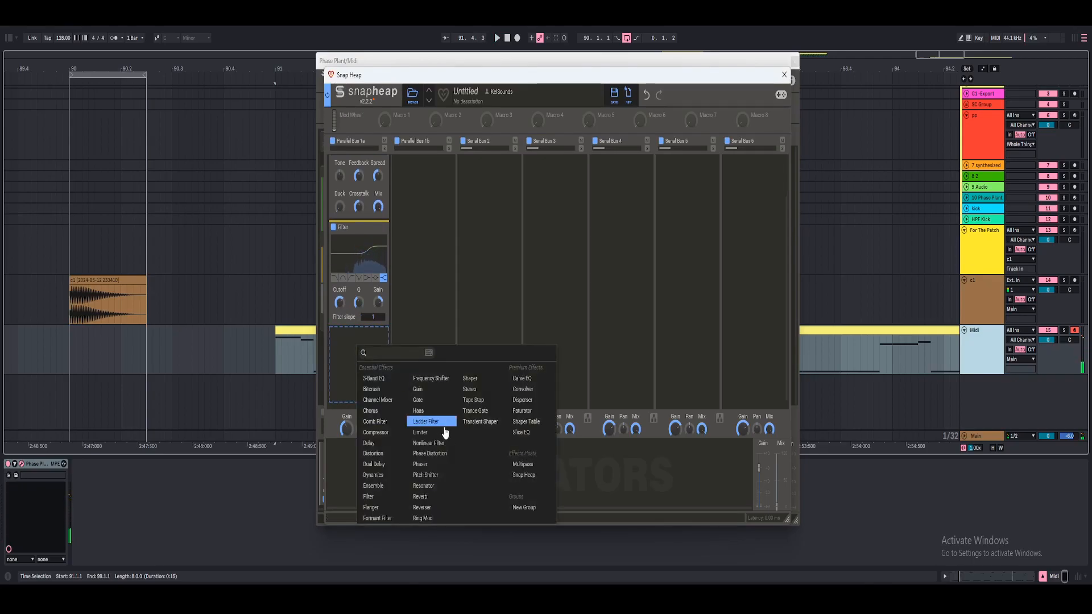
pyautogui.click(368, 496)
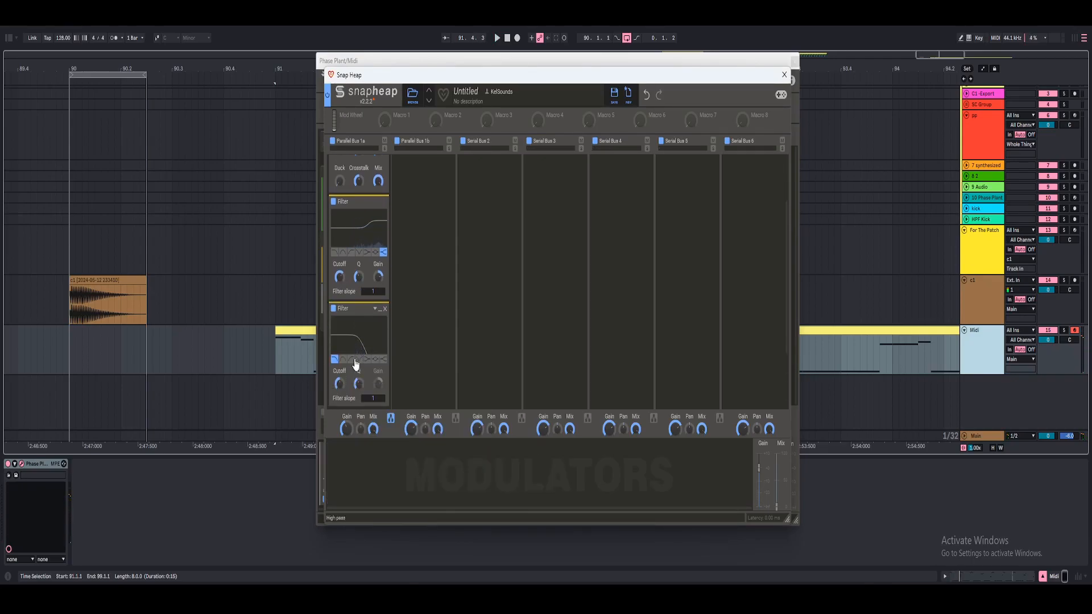
pyautogui.click(351, 360)
pyautogui.scroll(-1, 353, 364)
# Audition the high-pass filter's cutoff with the clip playing and set it to 500 Hz.
pyautogui.press('space')
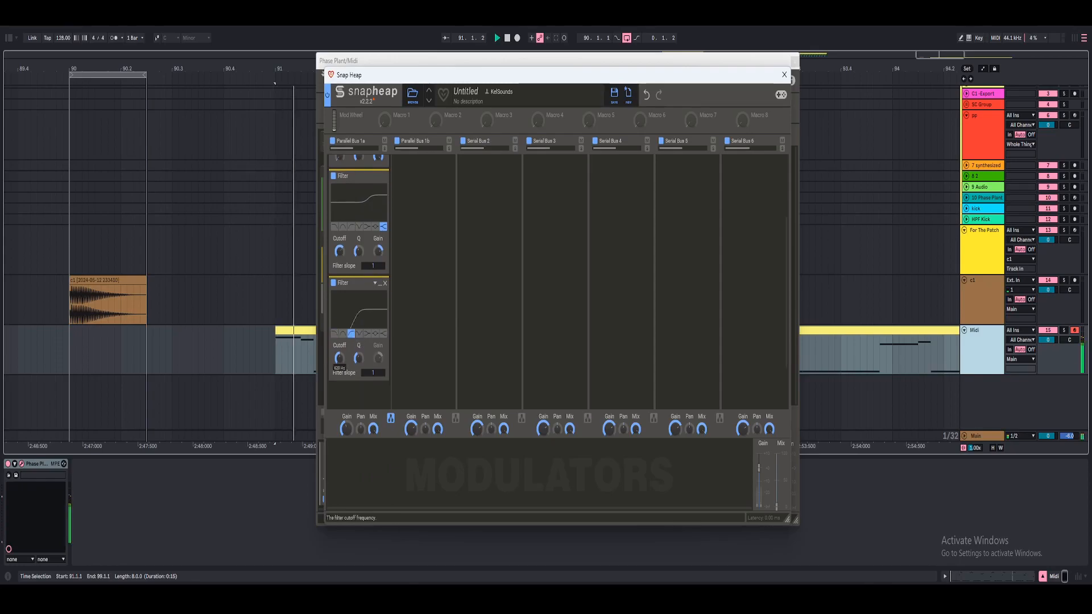
pyautogui.moveTo(341, 362)
pyautogui.mouseDown()
pyautogui.moveTo(342, 373)
pyautogui.moveTo(339, 356)
pyautogui.mouseUp()
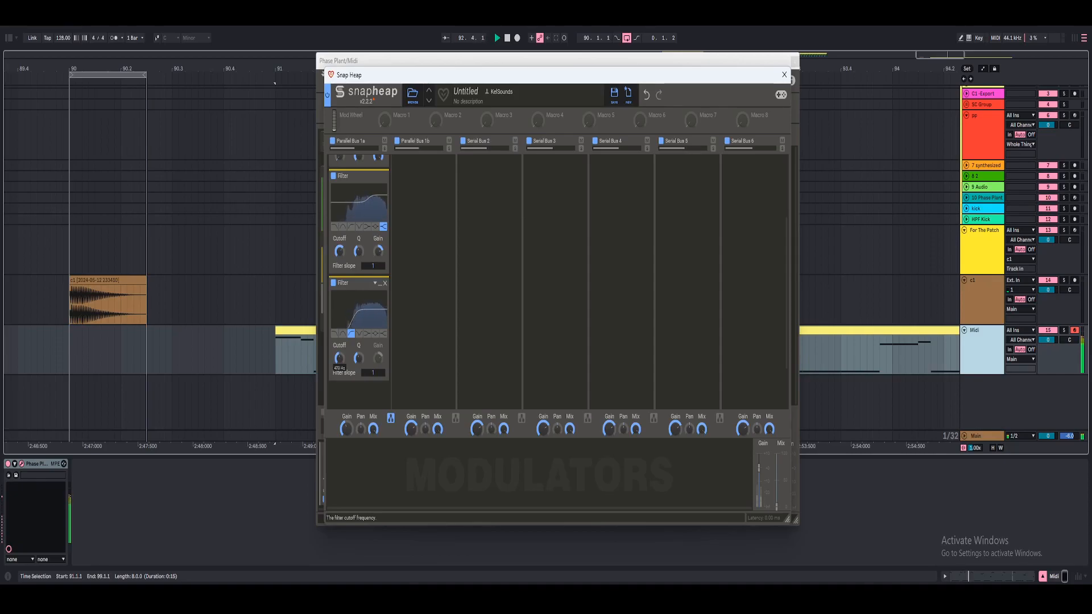
pyautogui.rightClick(340, 361)
pyautogui.write('500')
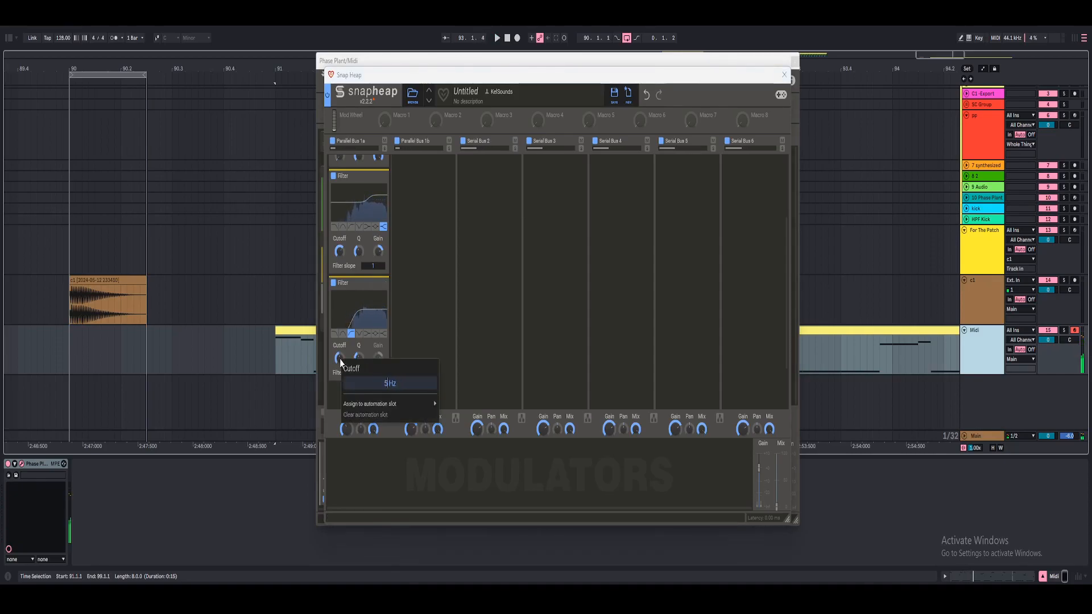
pyautogui.press('Return')
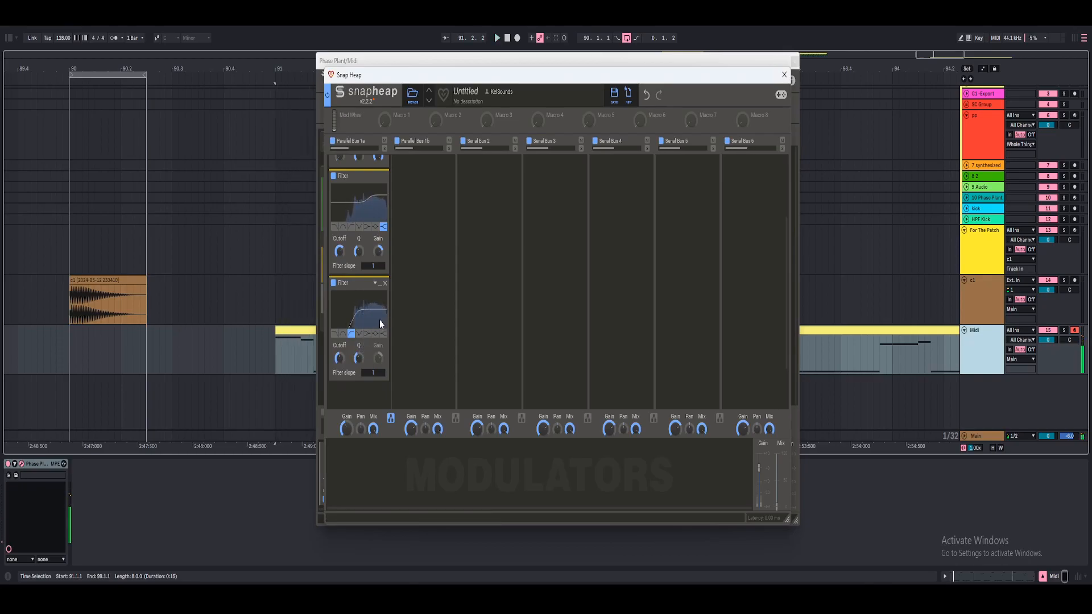
# Add a Dynamics effect after the high-pass filter on Parallel Bus 1a.
pyautogui.scroll(-2, 369, 341)
pyautogui.click(366, 348)
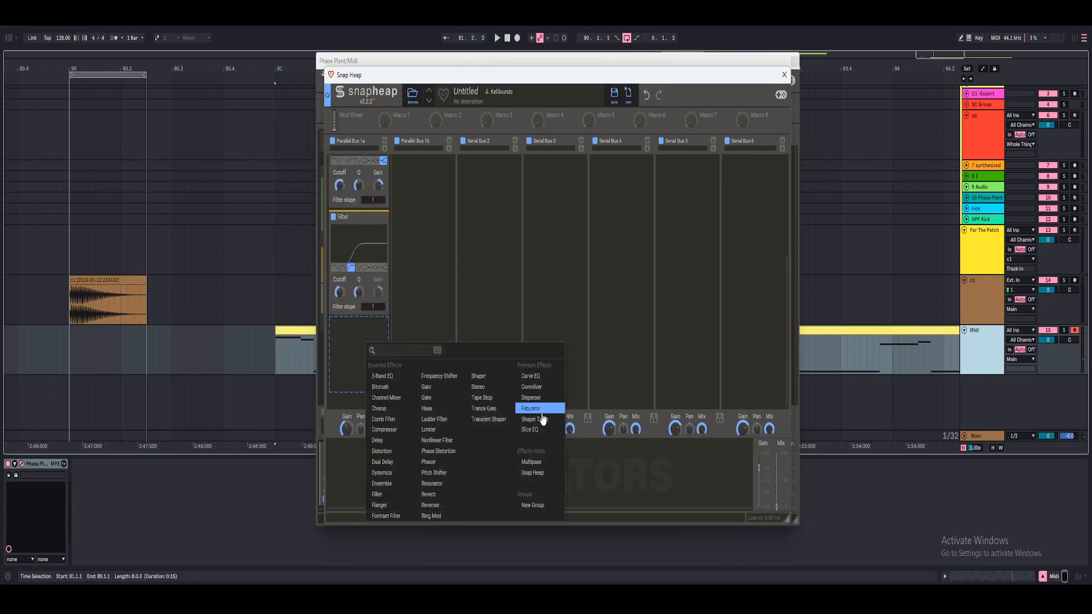
pyautogui.click(395, 478)
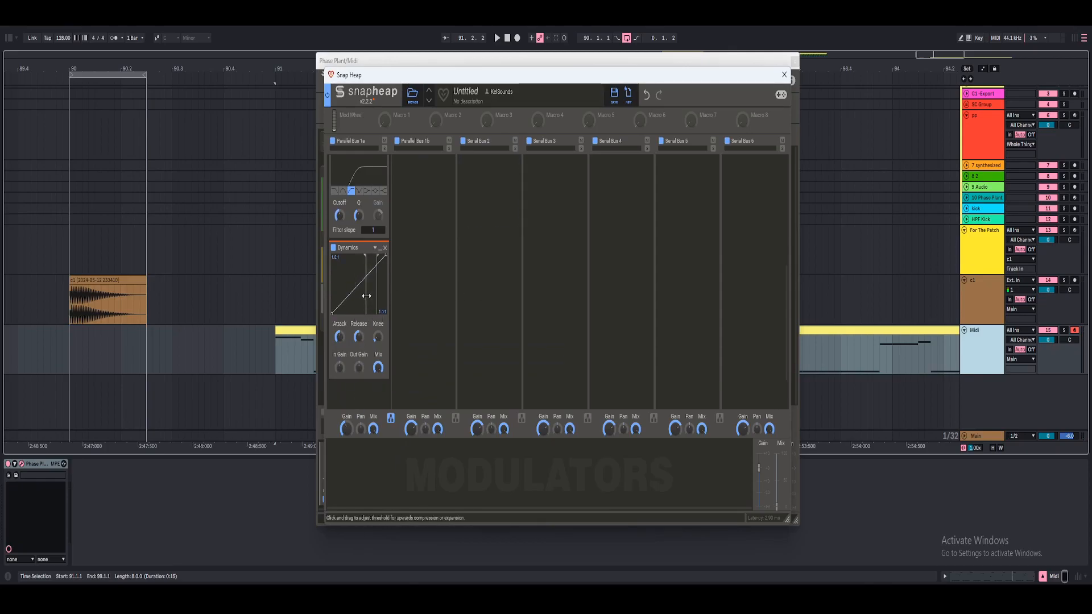
# Audition the Dynamics effect's low threshold with the clip and set it to -15 dB.
pyautogui.press('space')
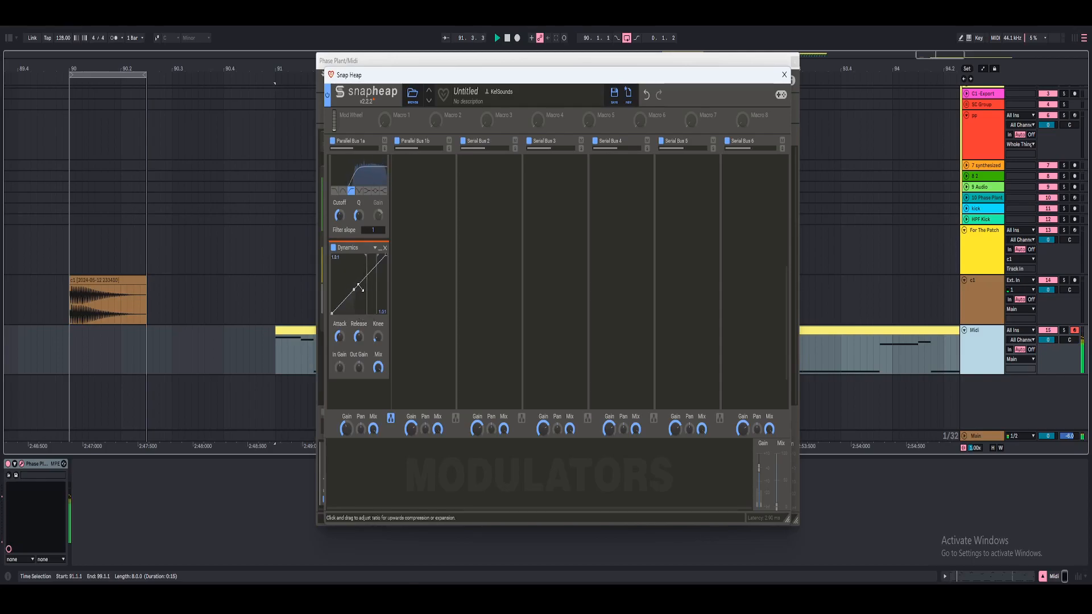
pyautogui.moveTo(368, 283); pyautogui.dragTo(368, 285)
pyautogui.rightClick(368, 284)
pyautogui.write('-dB')
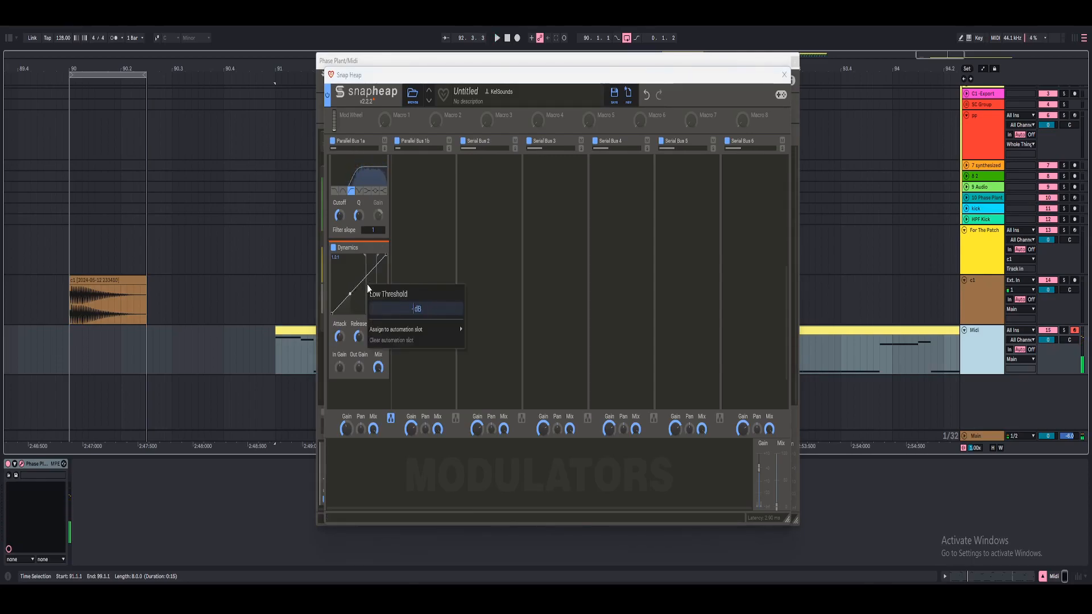
pyautogui.write('15')
pyautogui.press('Return')
# Audition the Dynamics effect's release time with the clip playing and set its low ratio for upward compression.
pyautogui.press('space')
pyautogui.click(360, 339)
pyautogui.moveTo(359, 339); pyautogui.dragTo(360, 345)
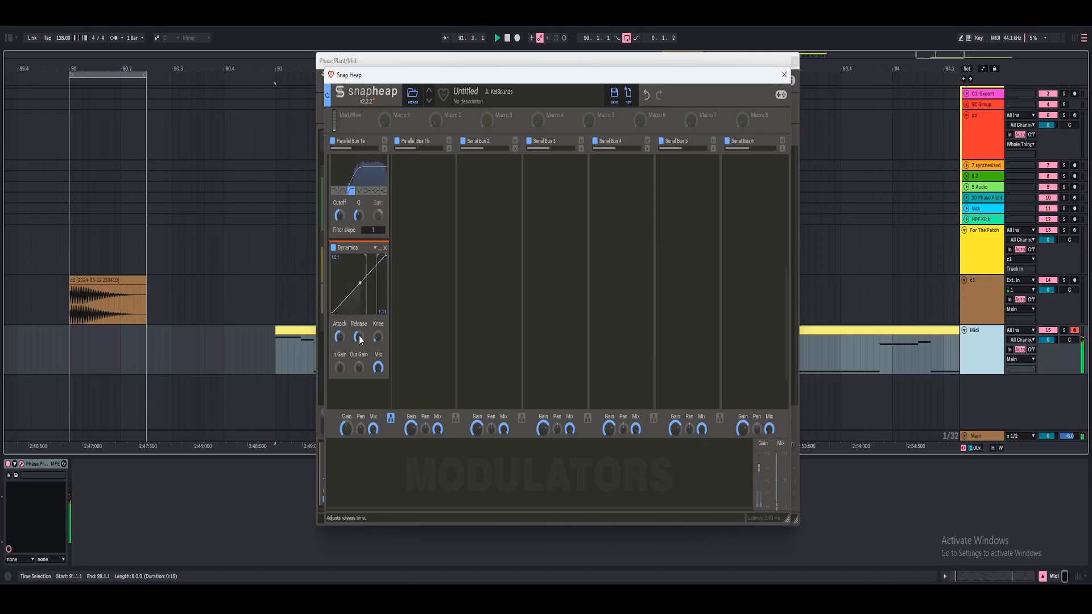
pyautogui.rightClick(334, 310)
pyautogui.press('Return')
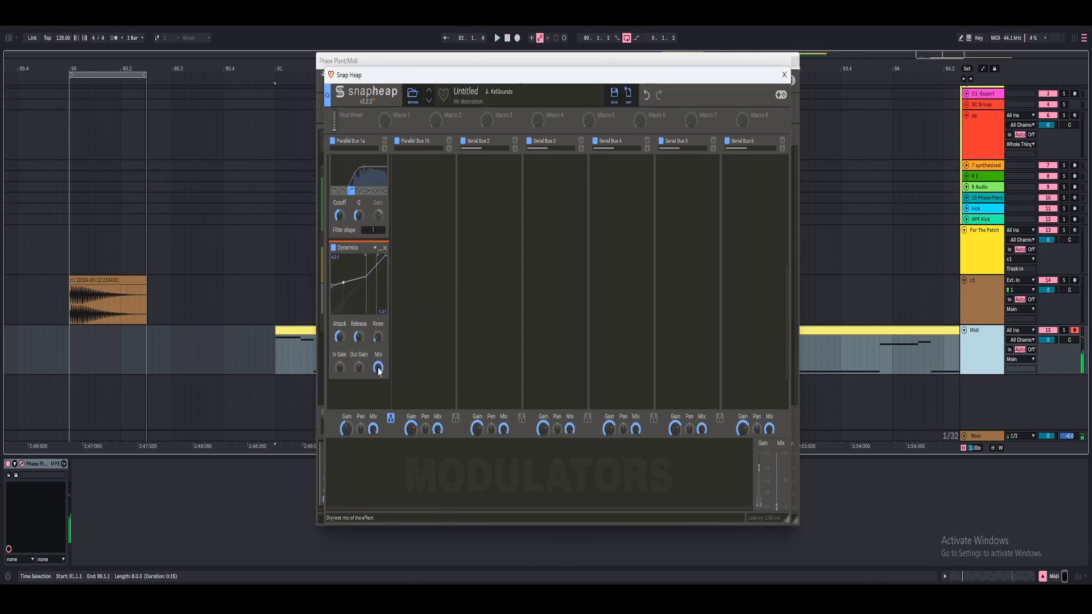
# Audition the Dynamics effect with the clip playing and lower its dry/wet mix.
pyautogui.press('space')
pyautogui.moveTo(377, 367)
pyautogui.mouseDown()
pyautogui.moveTo(378, 401)
pyautogui.moveTo(378, 383)
pyautogui.mouseUp()
pyautogui.press('space')
pyautogui.press('space')
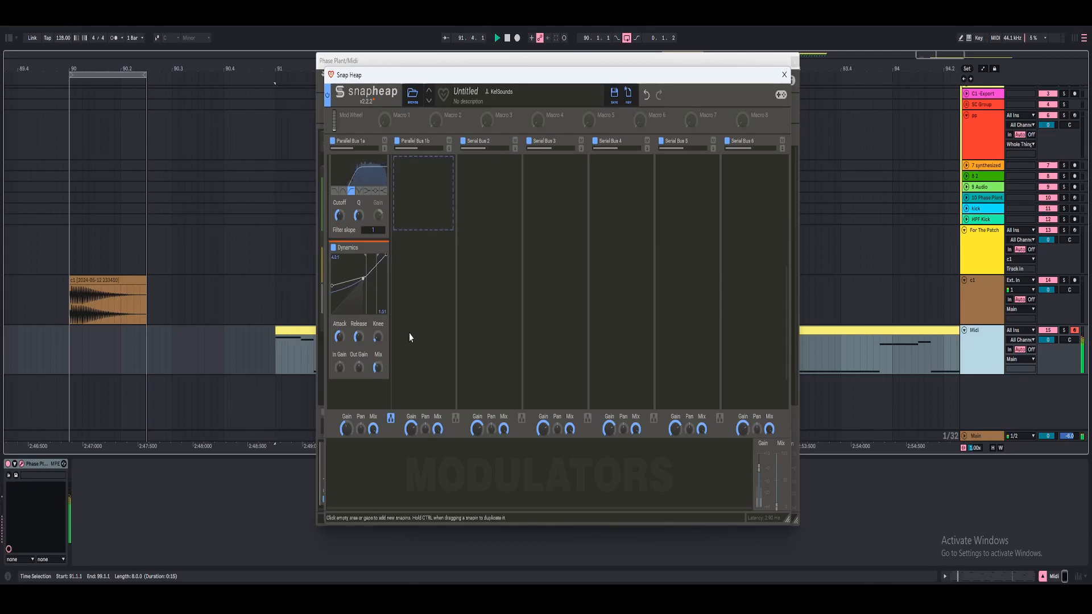
# Close the Snap Heap editor, collapse Snap Heap in Lane 2 and audition the FX OFF/ON macro.
pyautogui.click(784, 74)
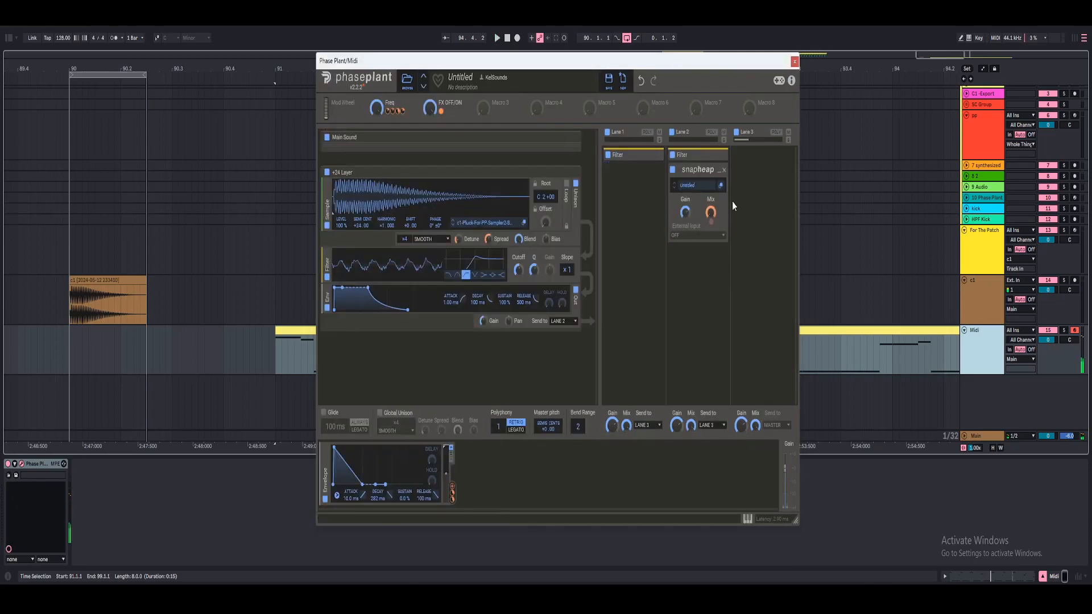
pyautogui.click(720, 173)
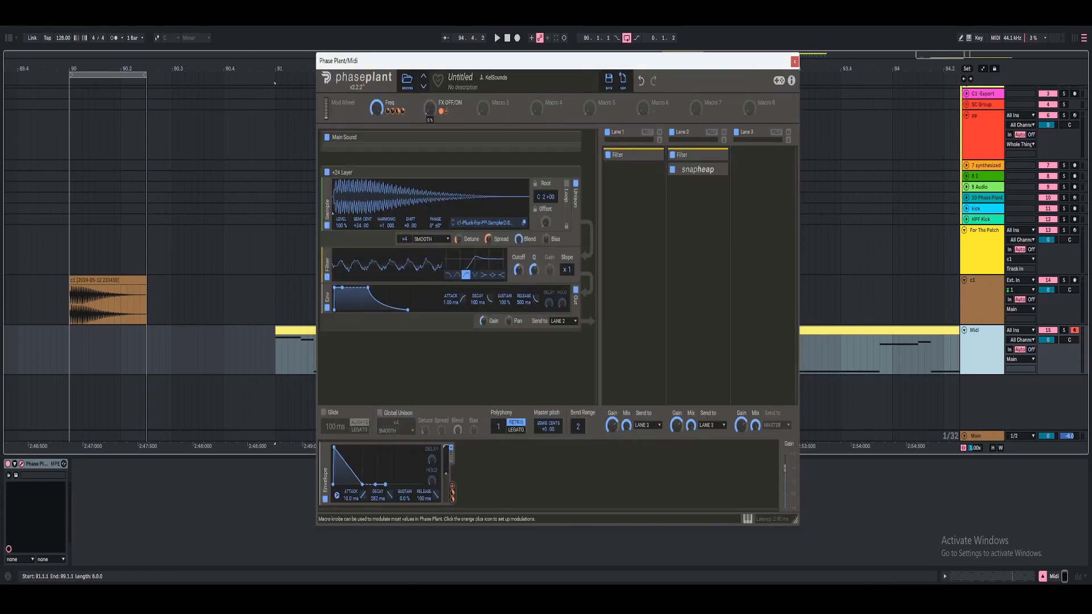
pyautogui.press('space')
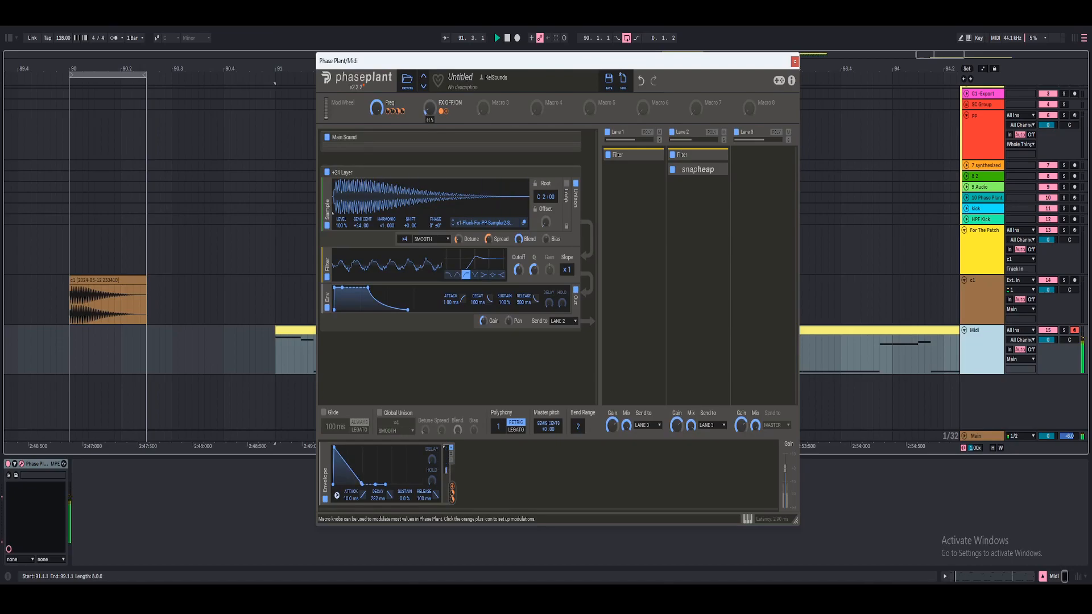
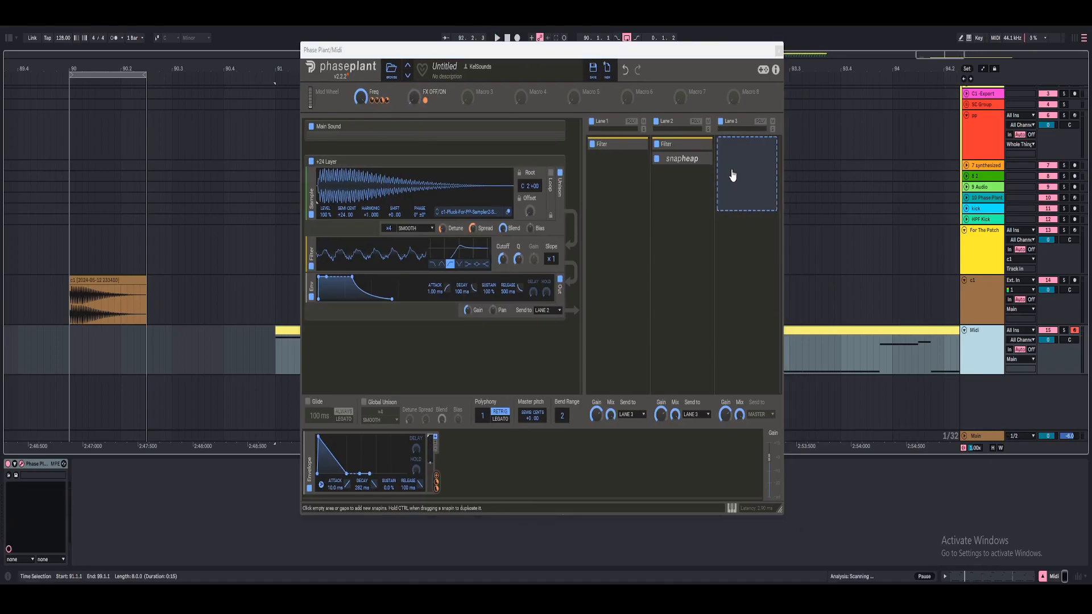
# Add a Shaper Table to Lane 3 and load the Tension table from the Distortion waveshapes.
pyautogui.click(739, 182)
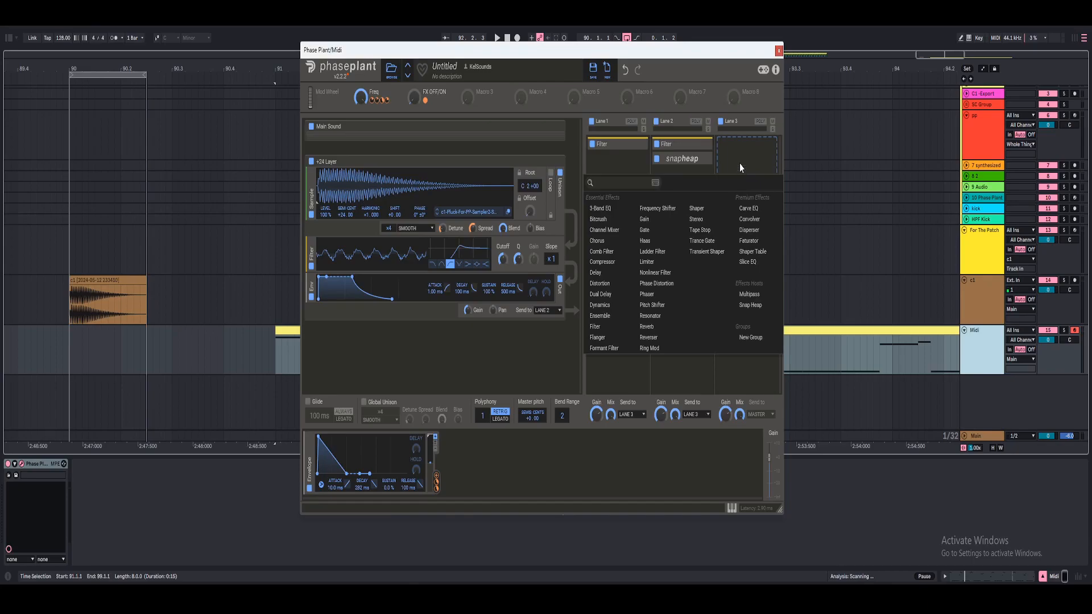
pyautogui.click(752, 252)
pyautogui.click(745, 222)
pyautogui.scroll(-1, 795, 393)
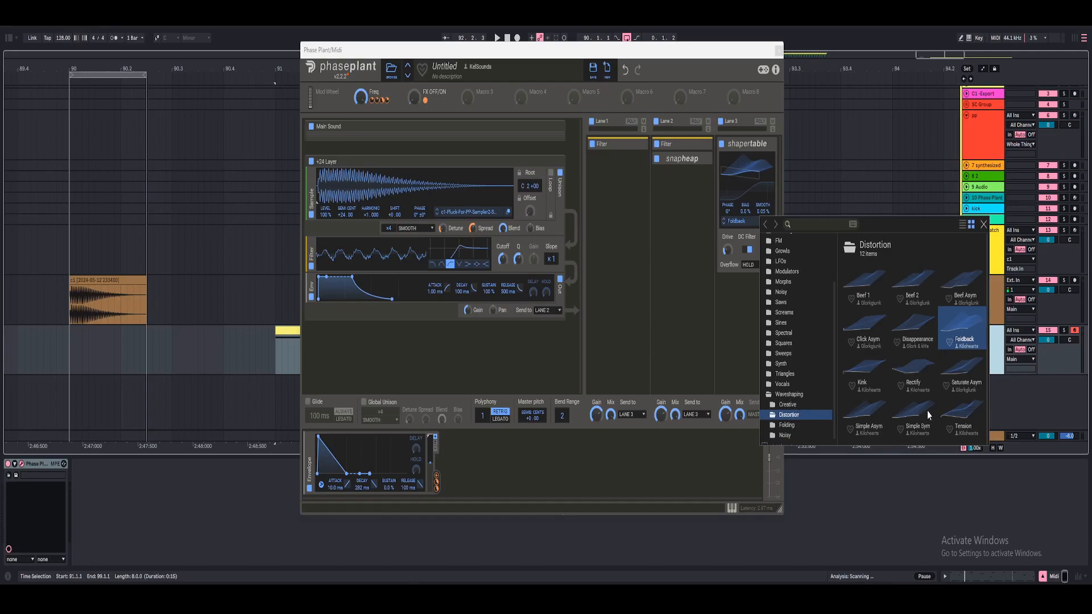
pyautogui.click(967, 428)
# Set the frame position of the Shaper Table's Tension table to 14.
pyautogui.moveTo(746, 174); pyautogui.dragTo(745, 165)
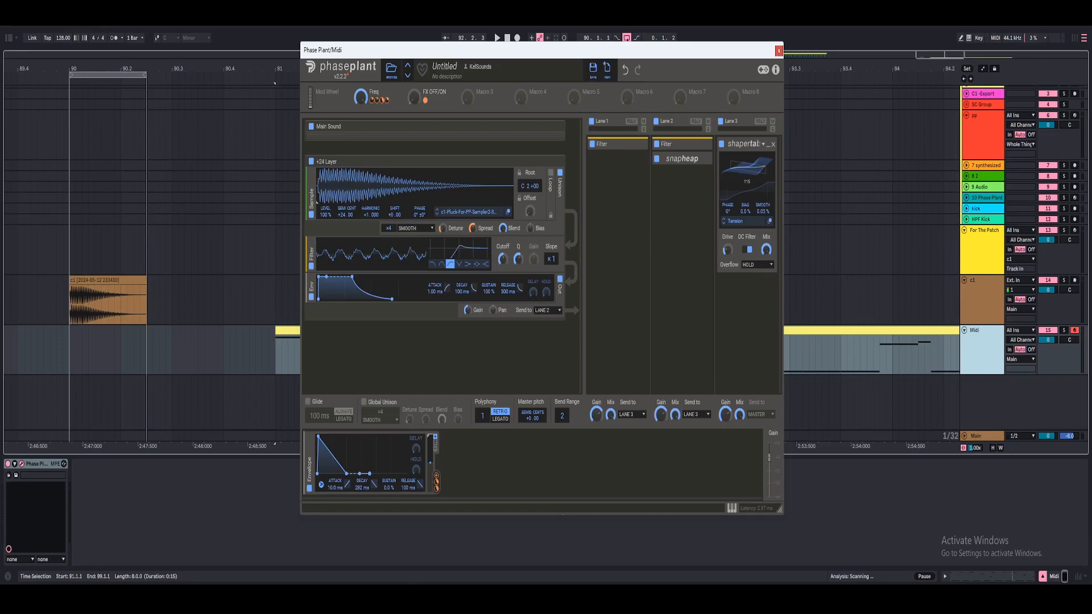
pyautogui.rightClick(751, 182)
pyautogui.write('14')
pyautogui.press('Return')
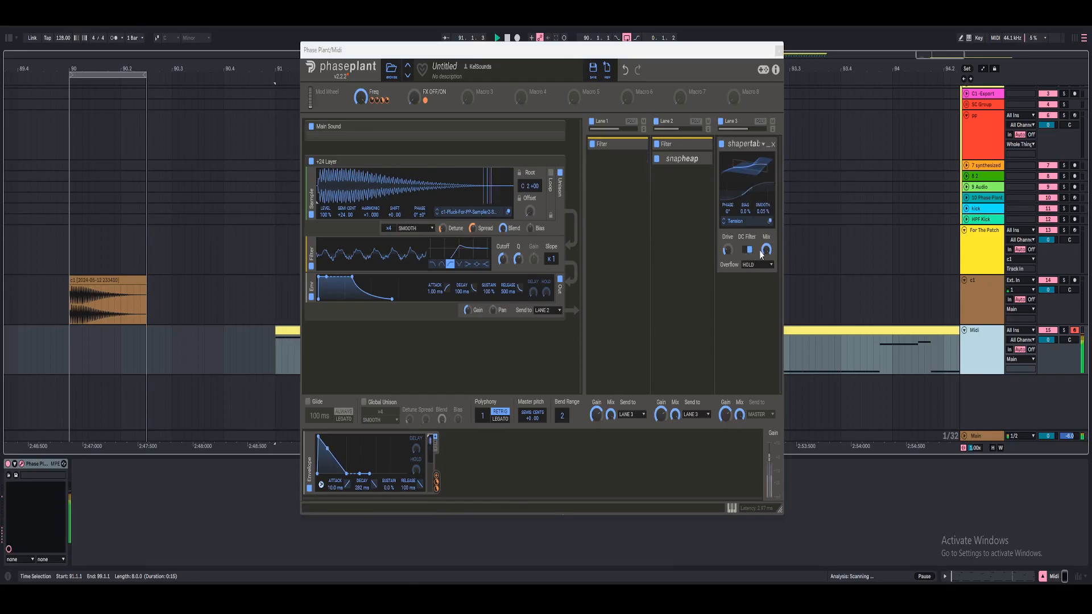
# Lower the Shaper Table's mix to about 16% and compare the sound with the effect bypassed and enabled.
pyautogui.press('space')
pyautogui.moveTo(766, 252); pyautogui.dragTo(766, 272)
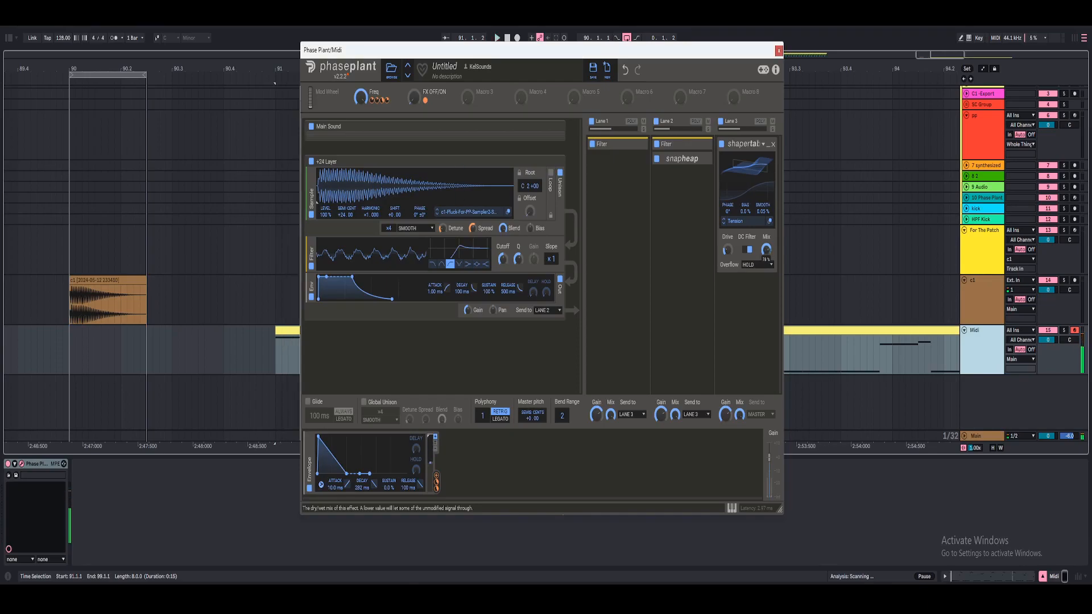
pyautogui.press('space')
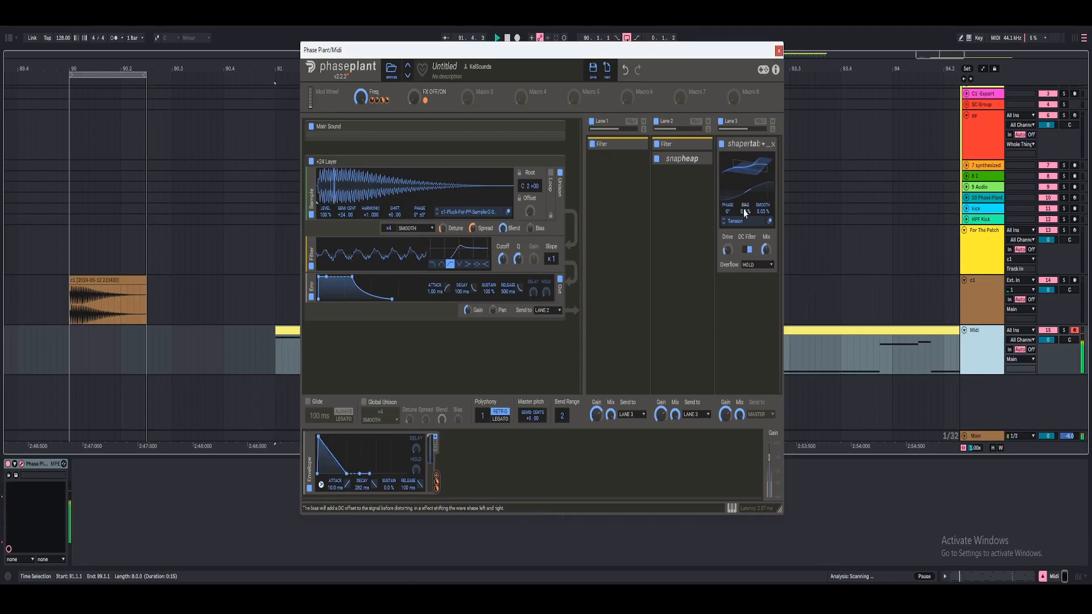
pyautogui.click(722, 145)
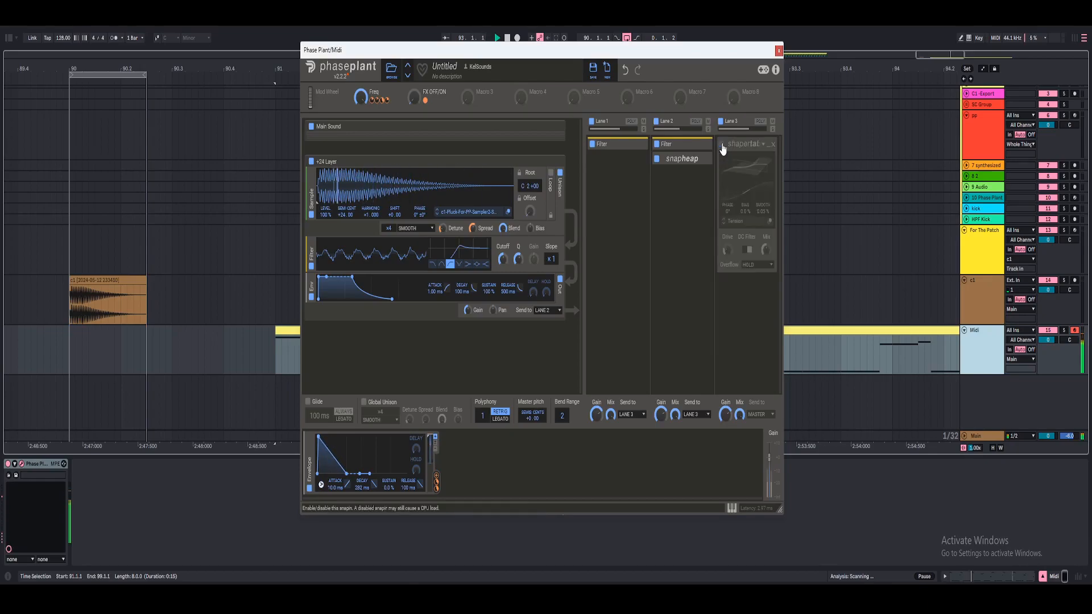
pyautogui.click(722, 146)
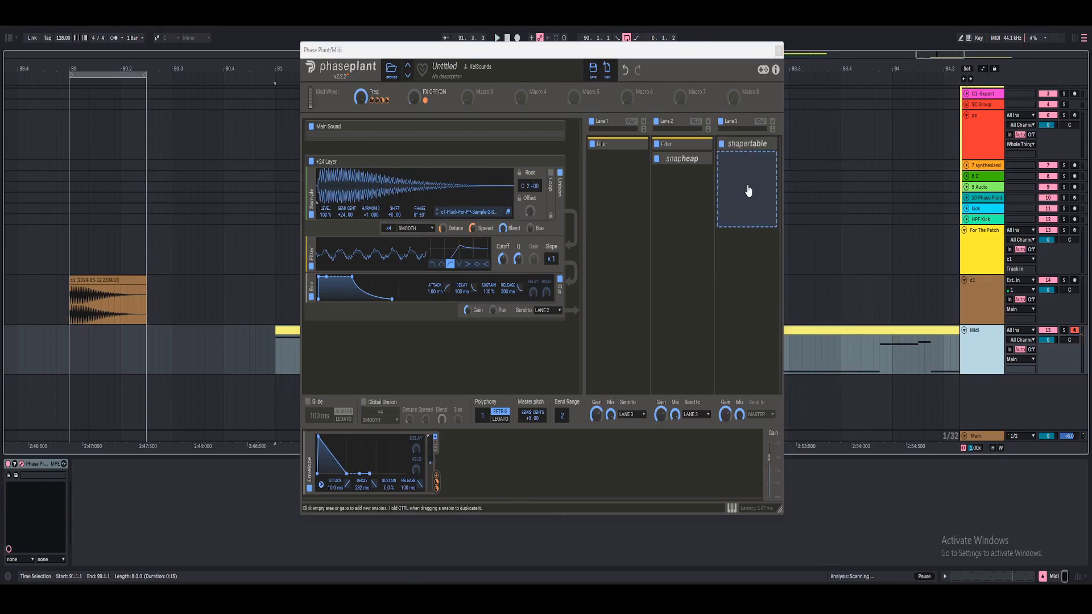
# Add a new effect group below the Shaper Table in Lane 3 and insert a Multipass inside it.
pyautogui.click(748, 191)
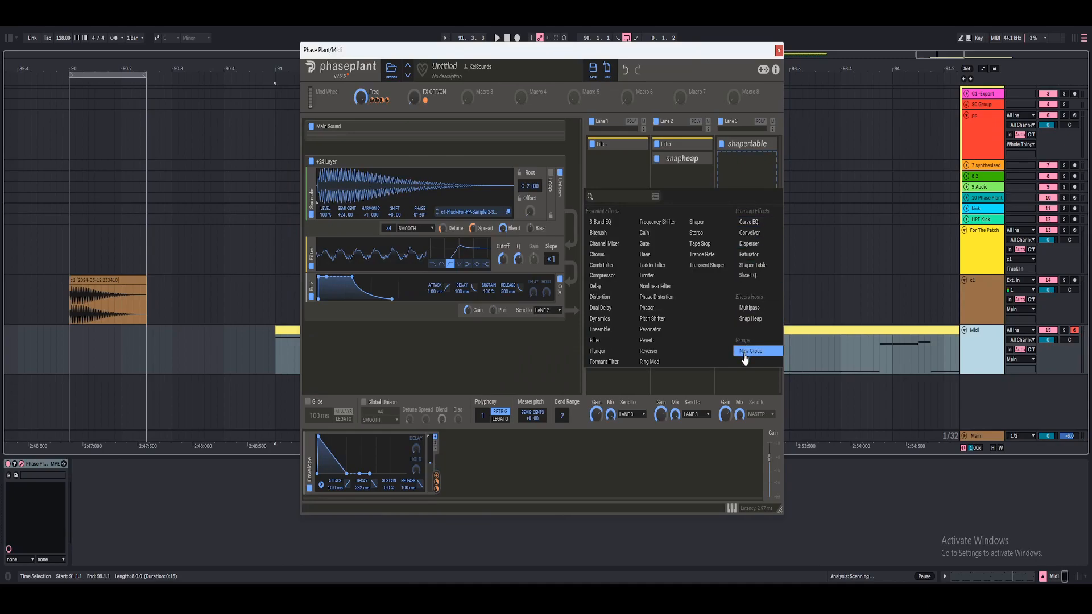
pyautogui.click(745, 352)
pyautogui.click(732, 182)
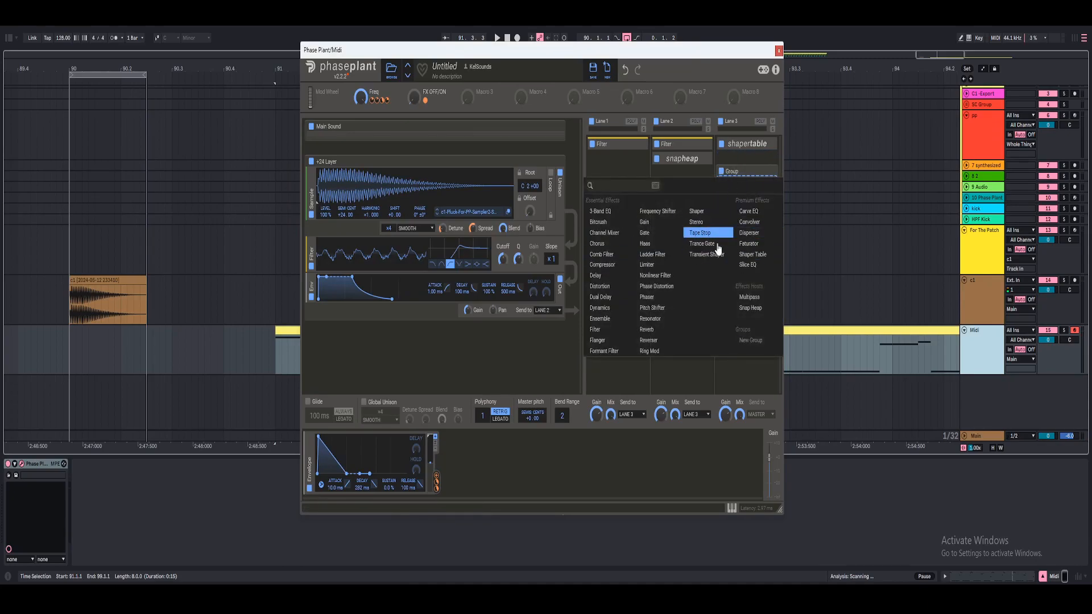
pyautogui.click(749, 297)
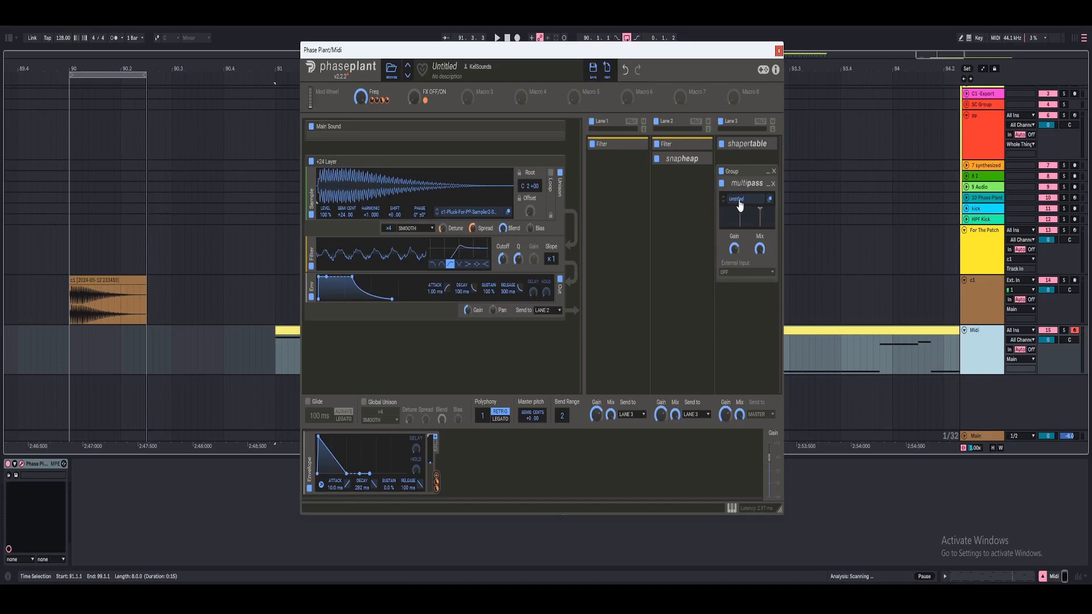
# Load the factory Dynamics preset N.O.T.T. into the Multipass and reduce its mix.
pyautogui.click(736, 201)
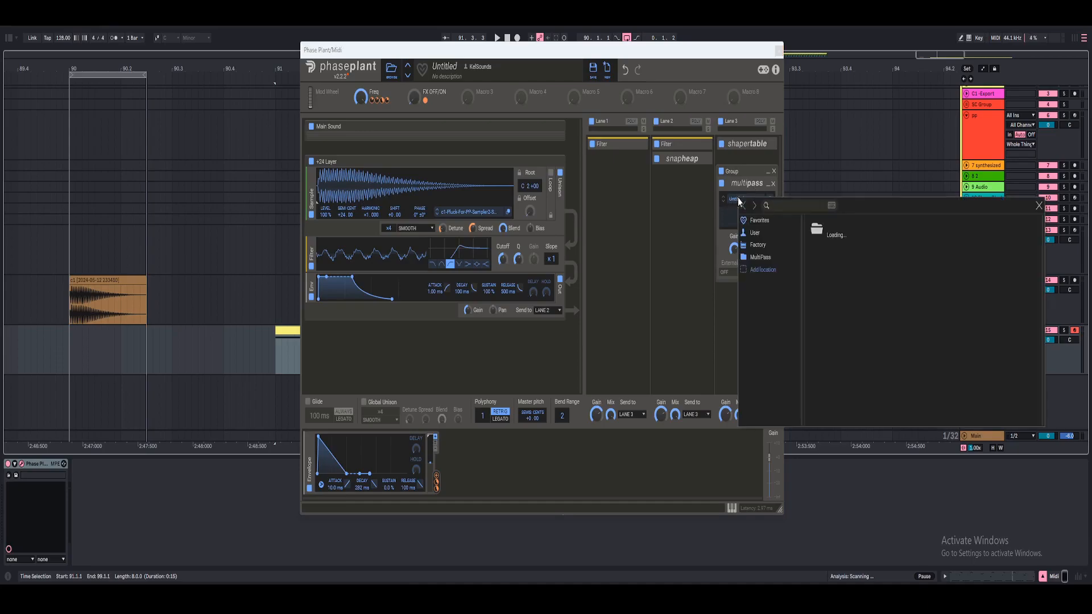
pyautogui.click(764, 308)
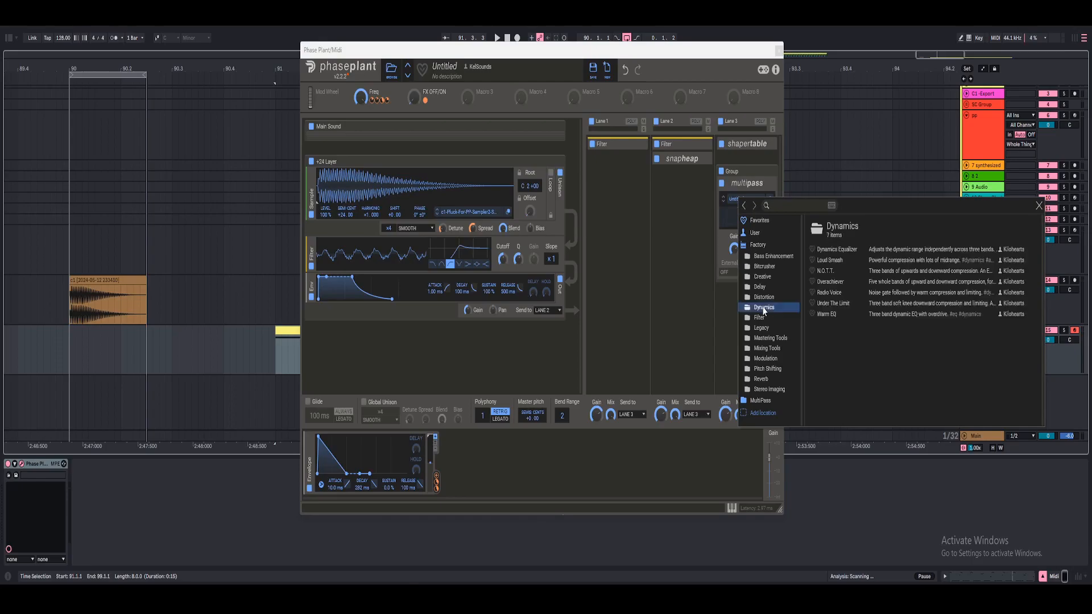
pyautogui.doubleClick(826, 272)
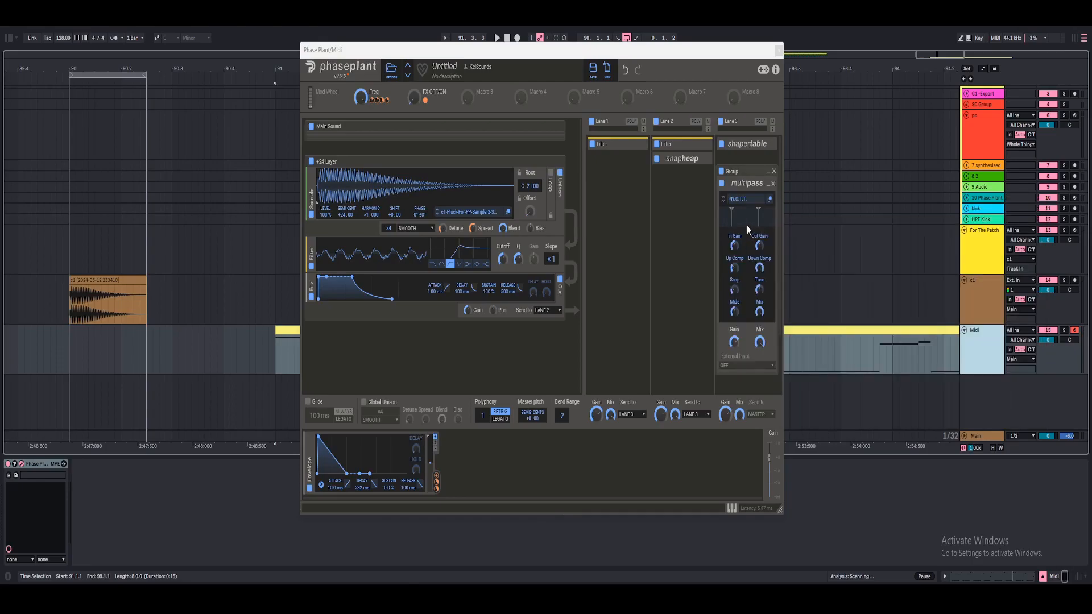
pyautogui.rightClick(758, 344)
pyautogui.press('Return')
# Duplicate the N.O.T.T. Multipass within the Lane 3 group and set the copy's mix to 20%.
pyautogui.click(742, 182)
pyautogui.hotkey('ctrl', 'd')
pyautogui.scroll(-3, 752, 265)
pyautogui.scroll(-2, 742, 334)
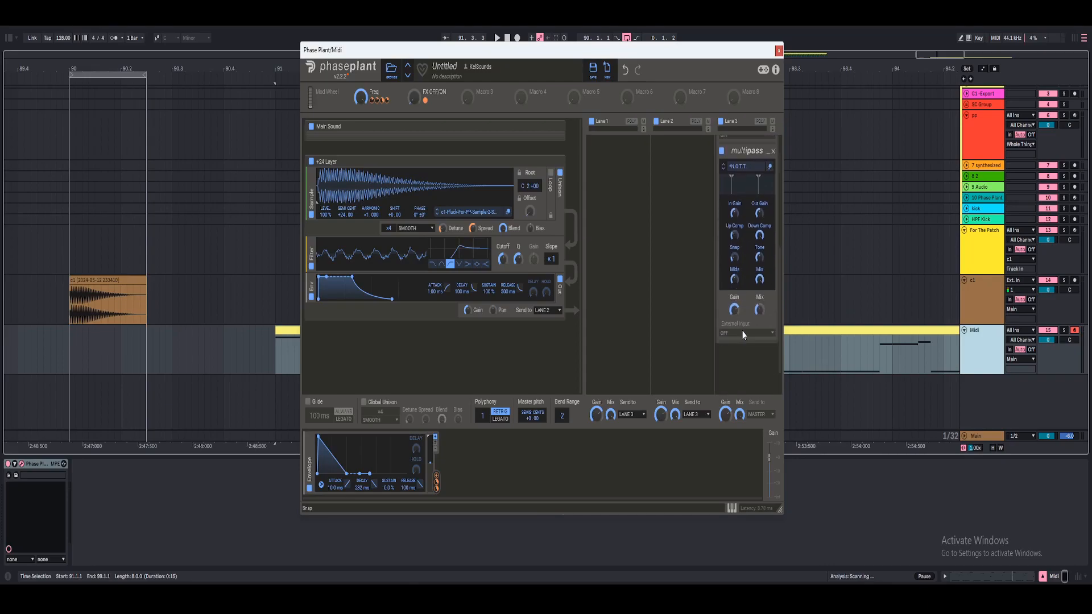
pyautogui.rightClick(758, 312)
pyautogui.write('20')
pyautogui.press('Return')
# Audition the patch with both Multipass effects and turn the FX OFF/ON macro fully up.
pyautogui.press('space')
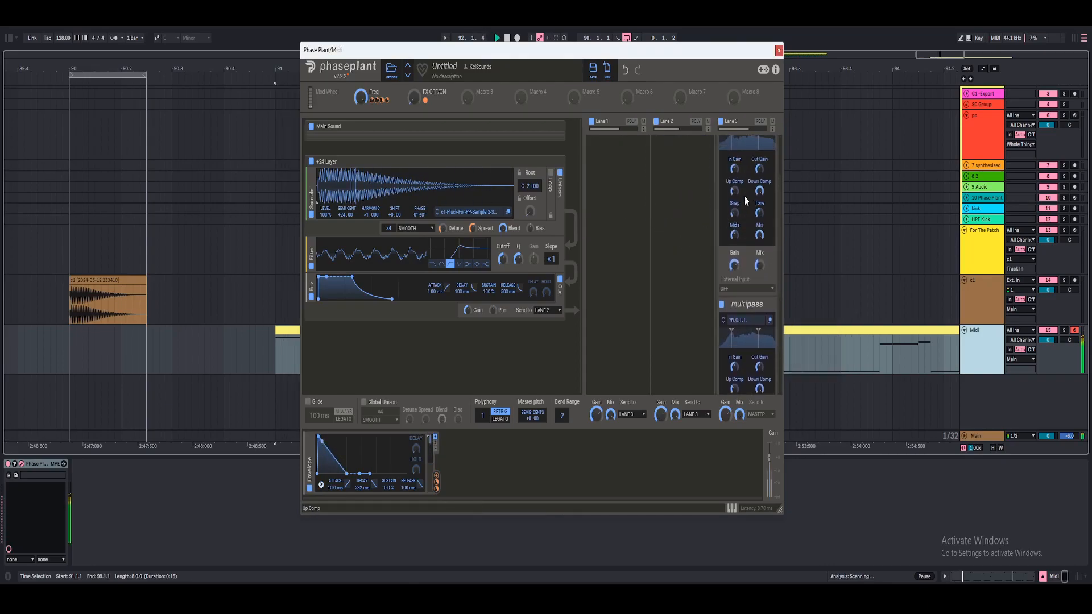
pyautogui.scroll(2, 745, 197)
pyautogui.press('space')
pyautogui.press('space')
pyautogui.moveTo(415, 98); pyautogui.dragTo(414, 28)
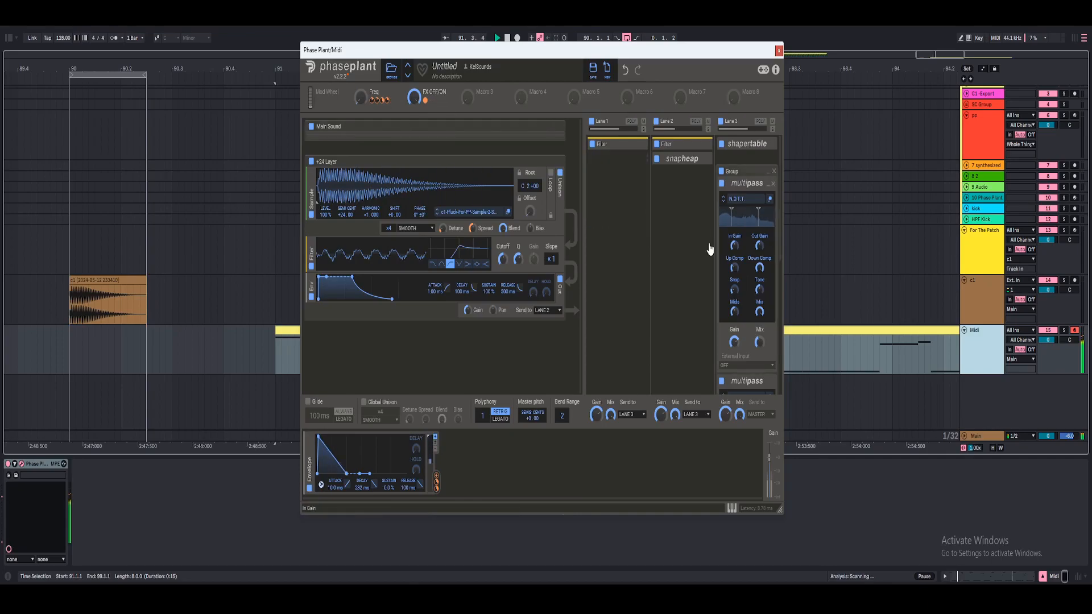
# Collapse the Multipass group in Lane 3 and rename it OTT.
pyautogui.click(767, 174)
pyautogui.doubleClick(731, 171)
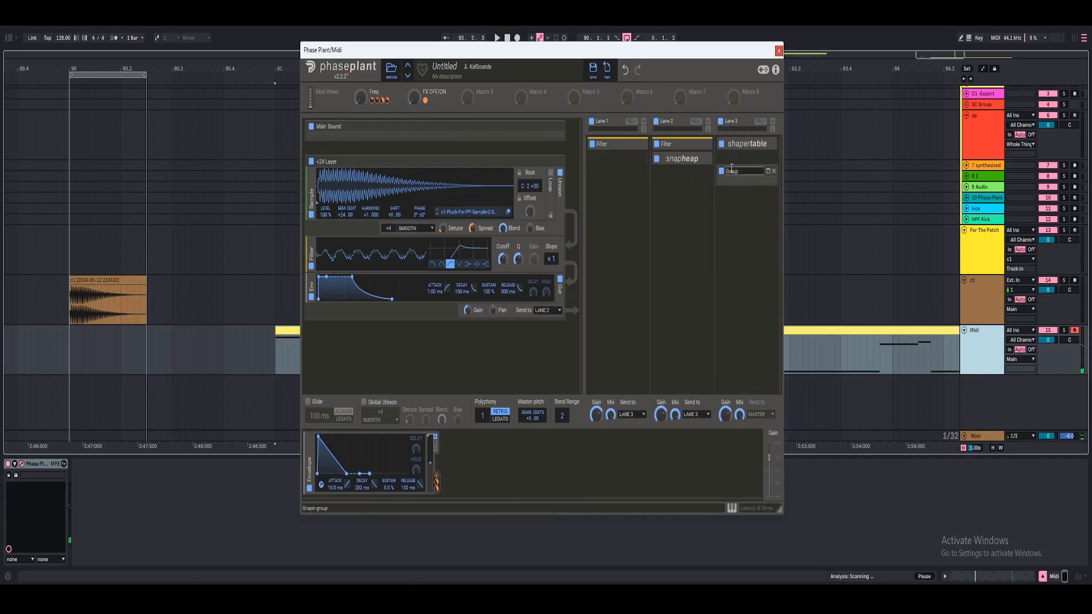
pyautogui.write('OTT')
pyautogui.press('Return')
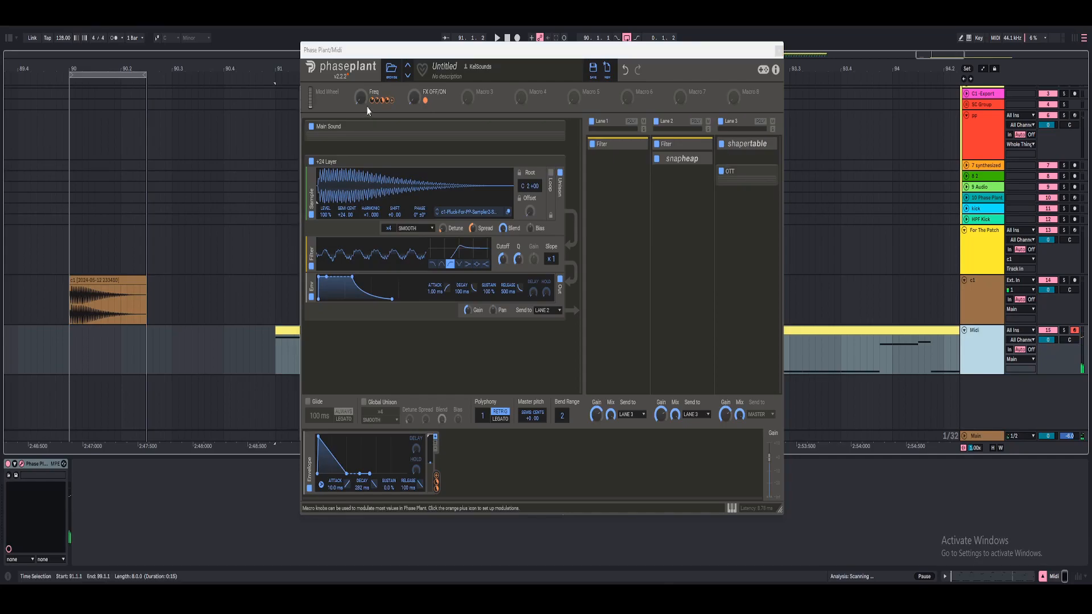
# Audition the patch while sweeping the Freq and FX OFF/ON macros.
pyautogui.moveTo(361, 99); pyautogui.dragTo(361, 34)
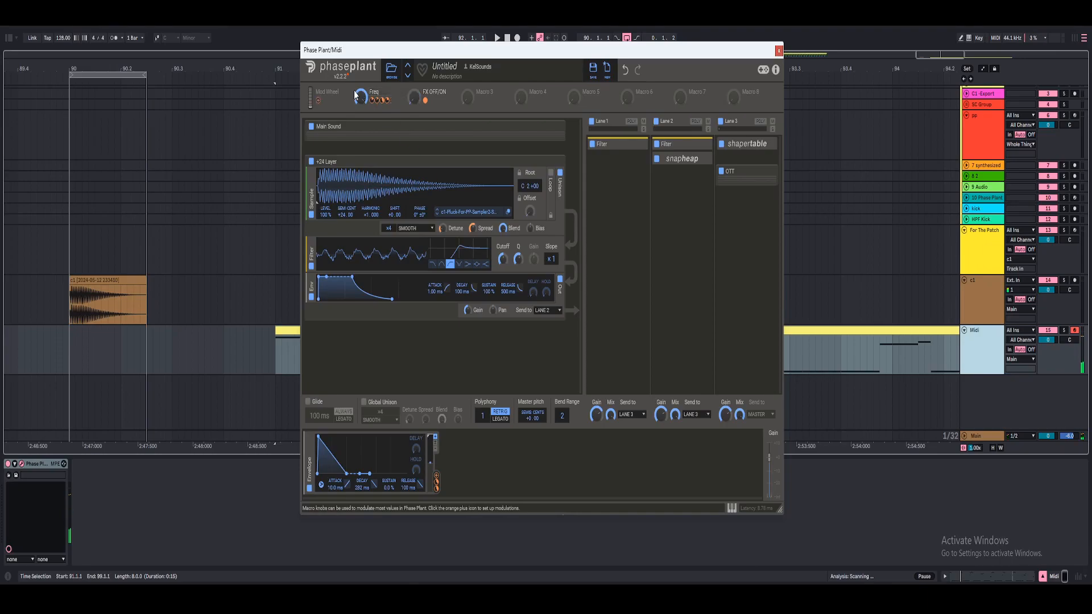
pyautogui.moveTo(360, 97); pyautogui.dragTo(414, 41)
pyautogui.press('space')
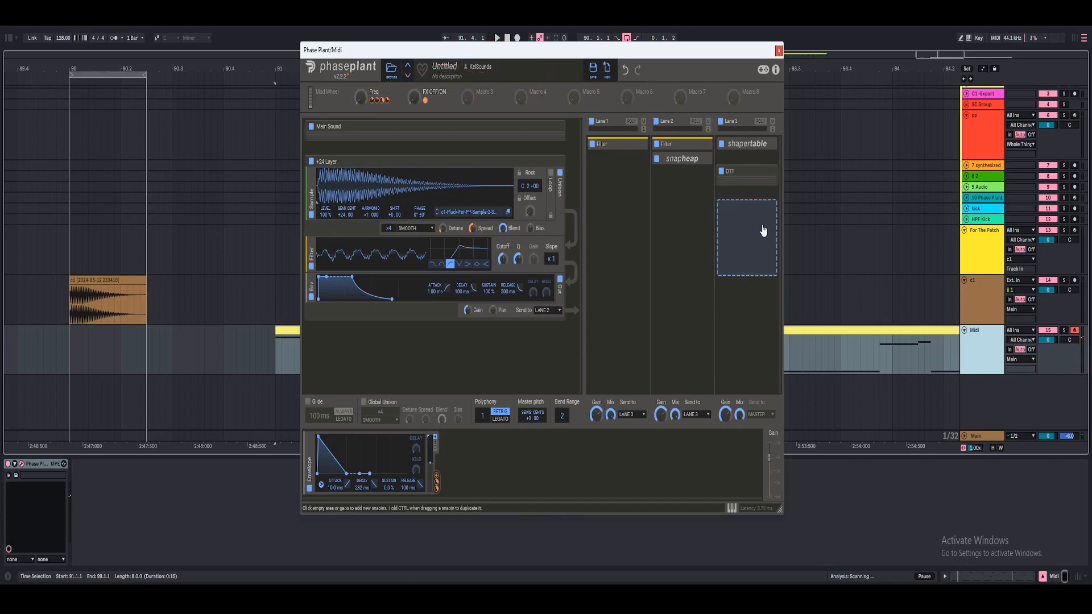
# Add another effect group below OTT in Lane 3 and name it "To Cut Highs".
pyautogui.click(760, 229)
pyautogui.click(755, 389)
pyautogui.doubleClick(733, 208)
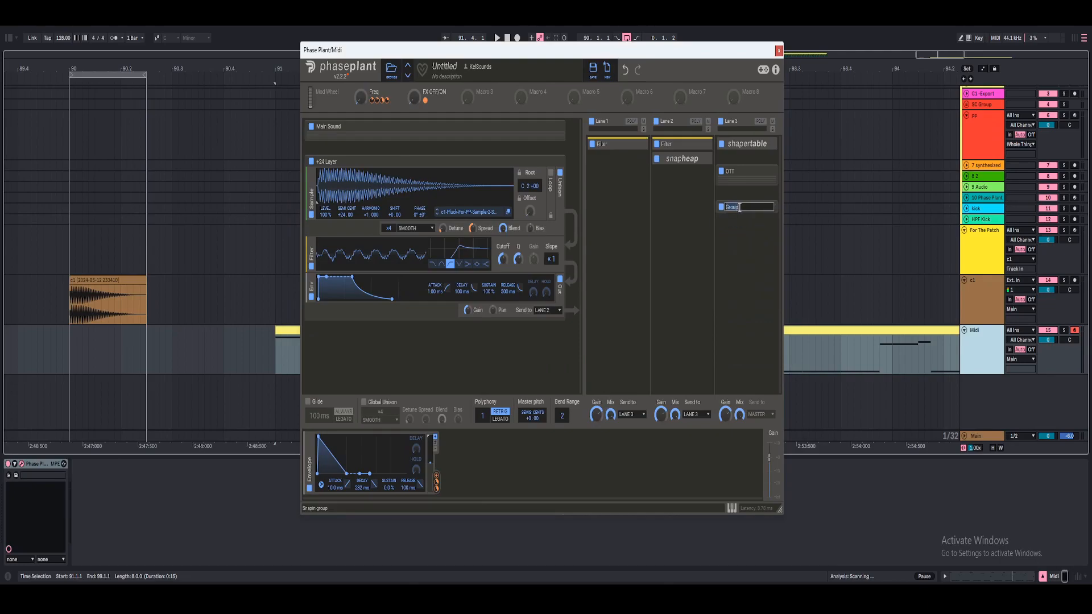
pyautogui.write('To Cut Highs')
pyautogui.press('Return')
# Insert a Snap Heap into the To Cut Highs group and open its editor.
pyautogui.click(751, 225)
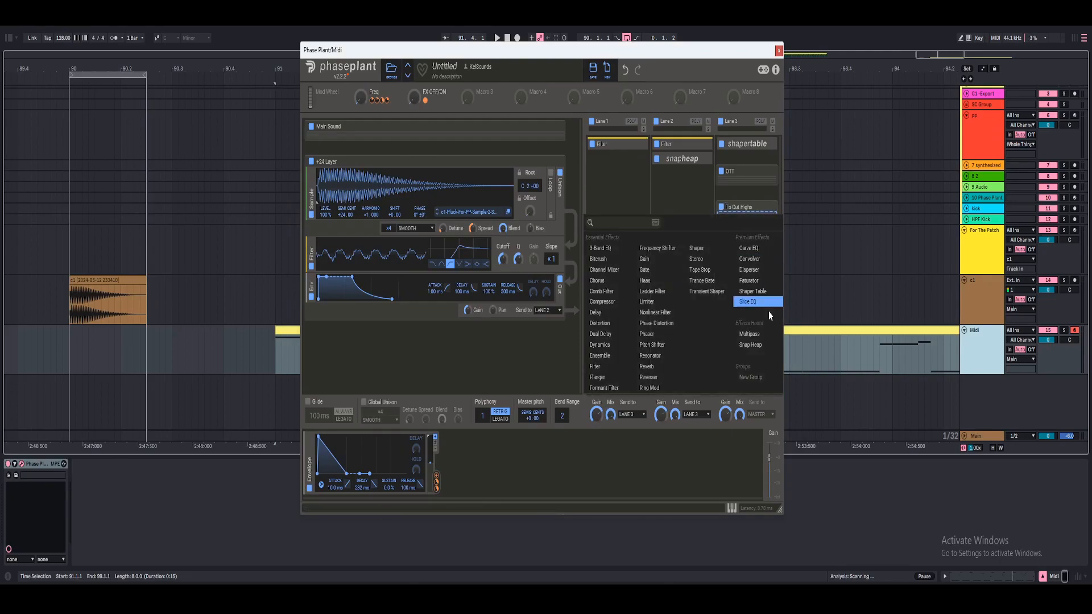
pyautogui.click(755, 344)
pyautogui.click(761, 348)
# Add an Envelope modulator to the new Snap Heap and shape it with a decay of about 144 ms and 0% sustain.
pyautogui.click(355, 451)
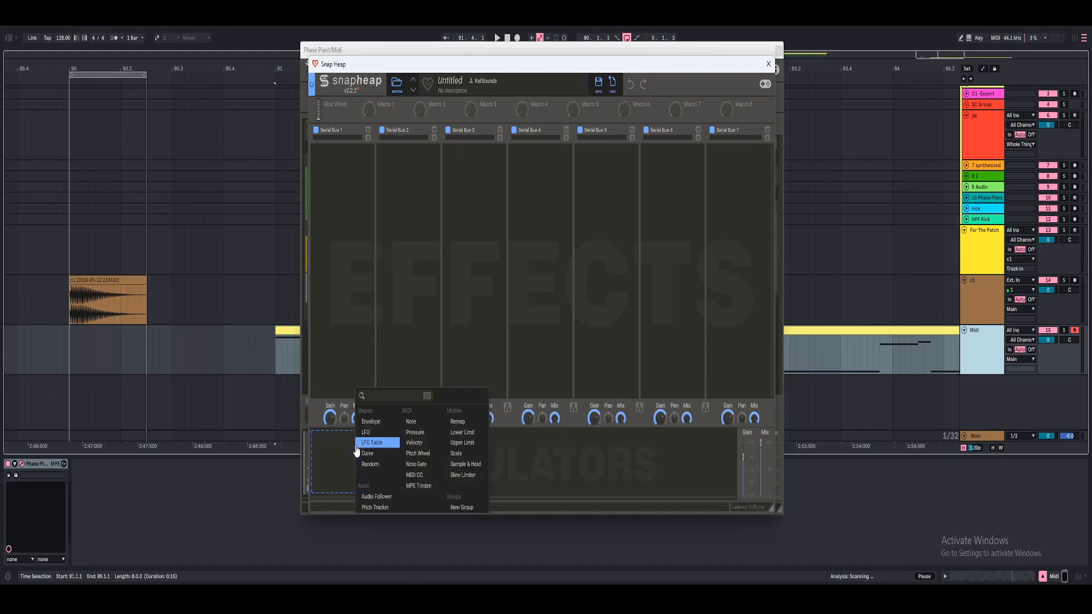
pyautogui.click(375, 423)
pyautogui.moveTo(342, 440); pyautogui.dragTo(345, 472)
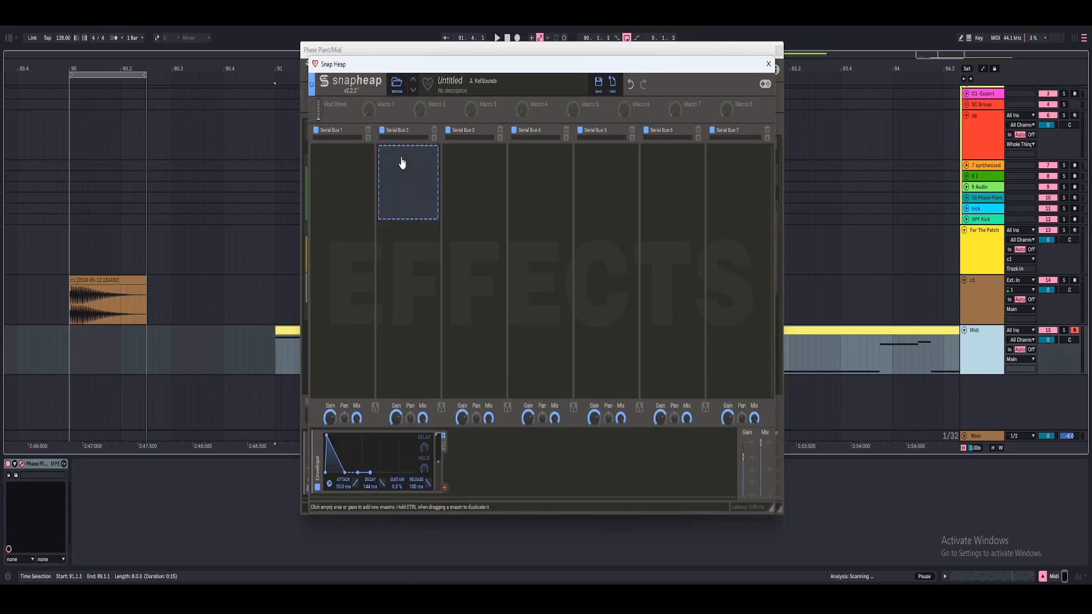
# Add a low-pass Filter to Serial Bus 1 of the Snap Heap and set its cutoff to 300 Hz.
pyautogui.click(351, 168)
pyautogui.click(362, 313)
pyautogui.rightClick(323, 227)
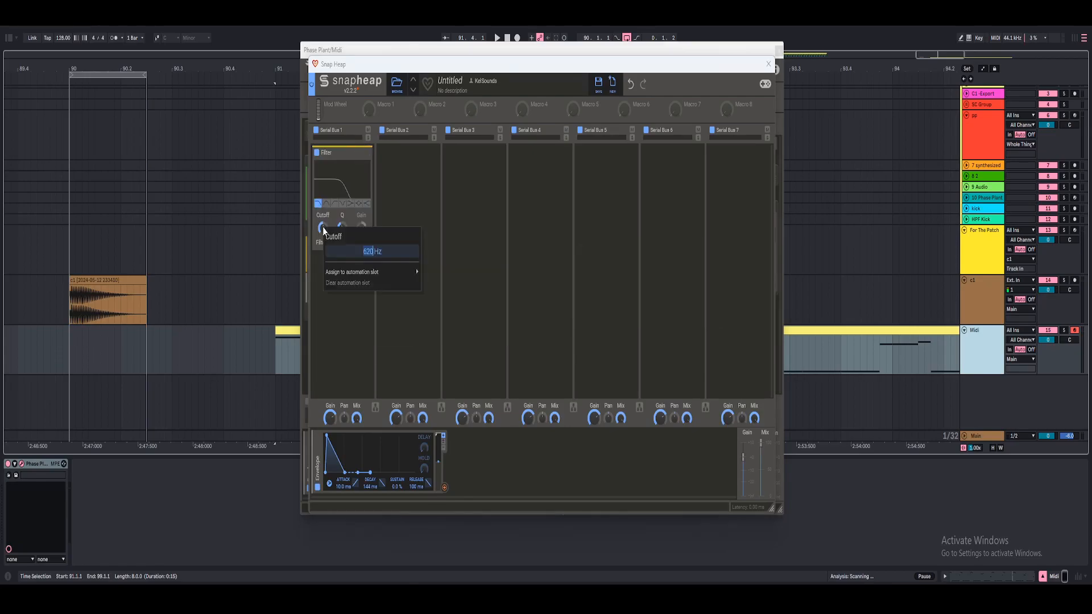
pyautogui.write('300')
pyautogui.press('Return')
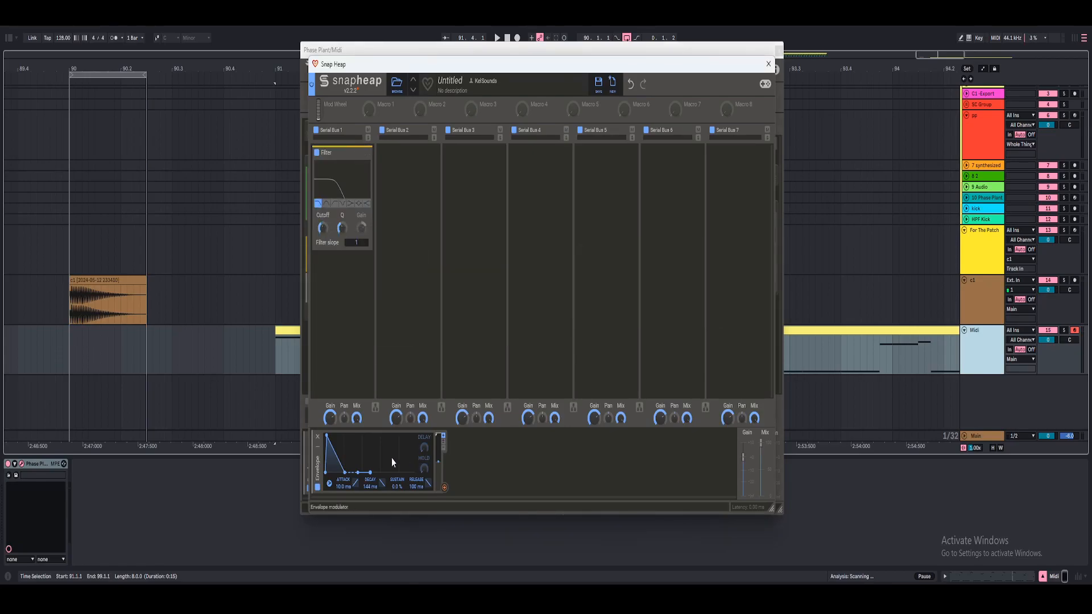
# Assign the Envelope to the filter's cutoff with a modulation depth of 50.
pyautogui.moveTo(443, 487); pyautogui.dragTo(323, 243)
pyautogui.write('50')
pyautogui.press('Return')
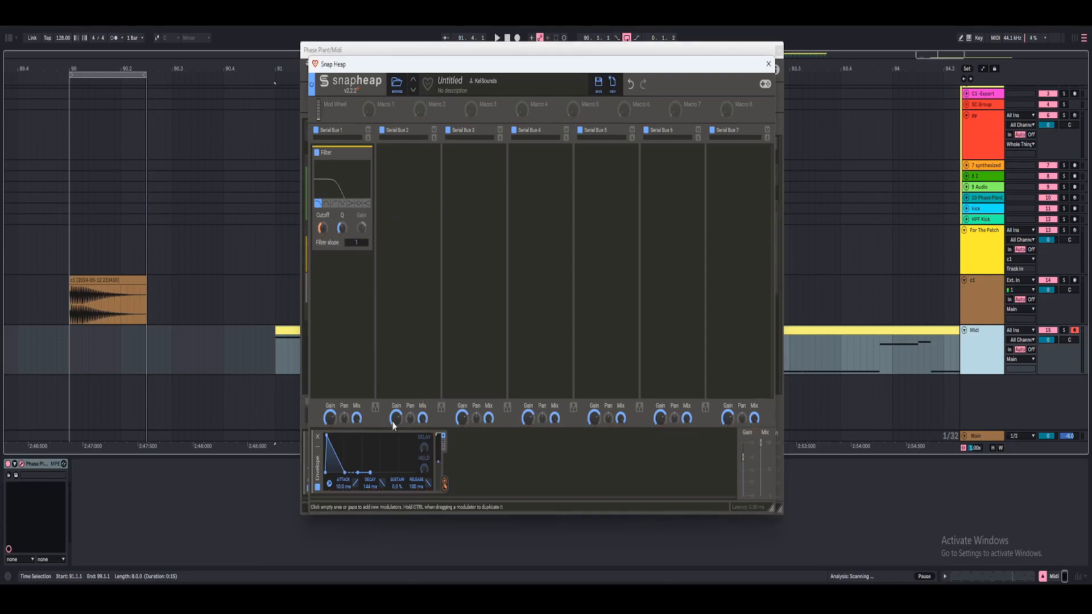
# Set the Snap Heap Envelope's Note Trigger to Always, audition the result, and close the Snap Heap editor.
pyautogui.click(330, 485)
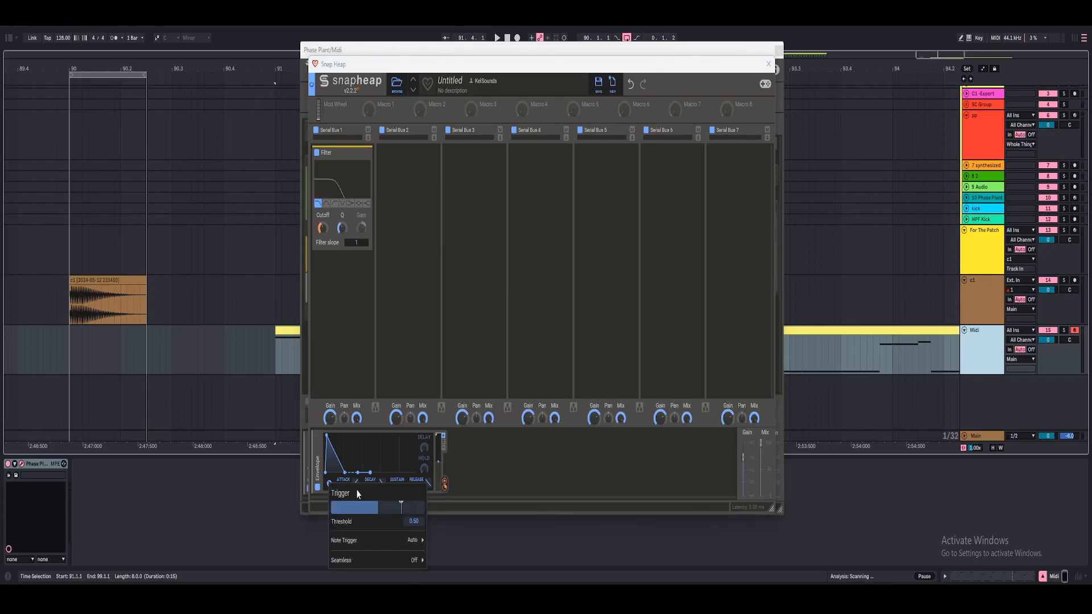
pyautogui.moveTo(395, 540)
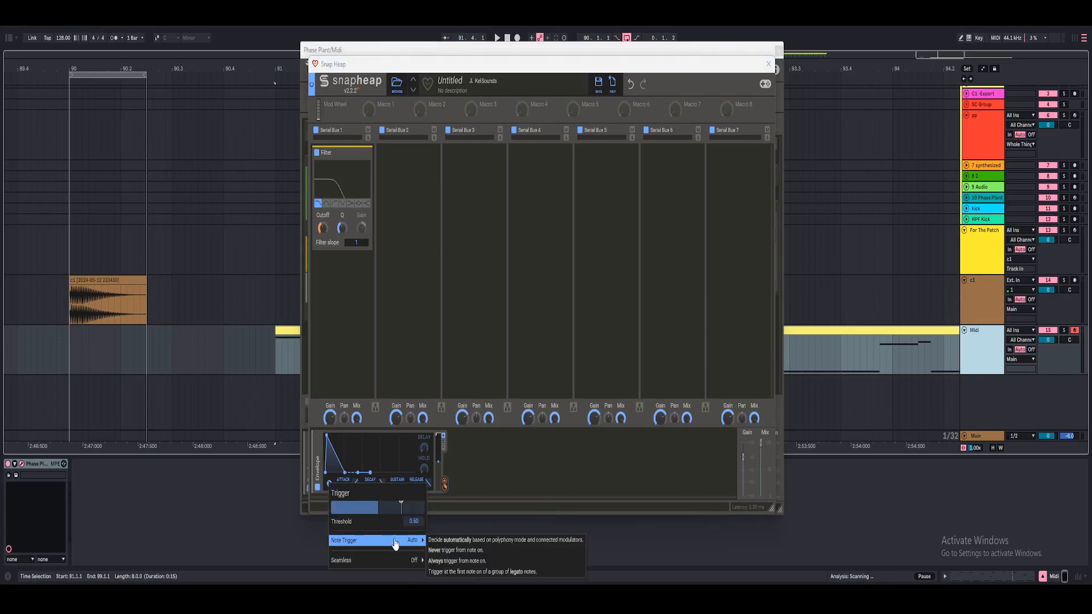
pyautogui.click(461, 562)
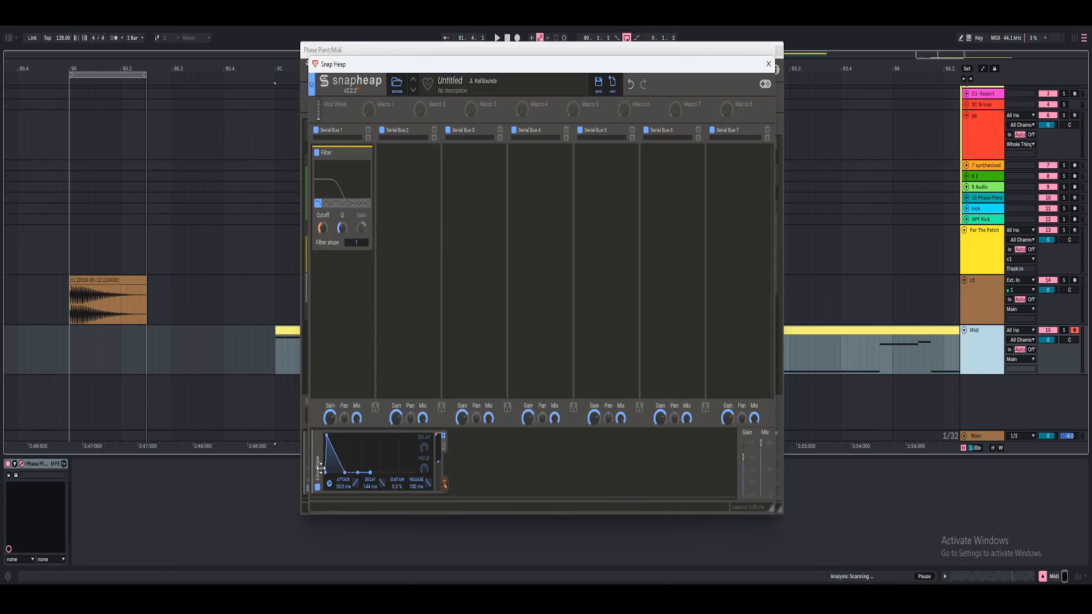
pyautogui.press('space')
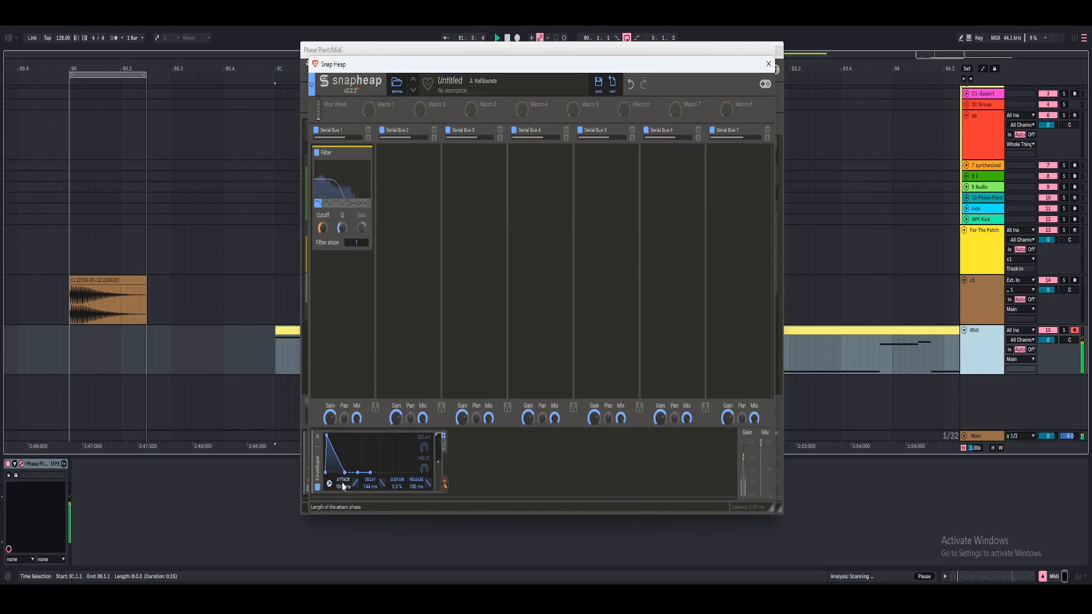
pyautogui.click(771, 68)
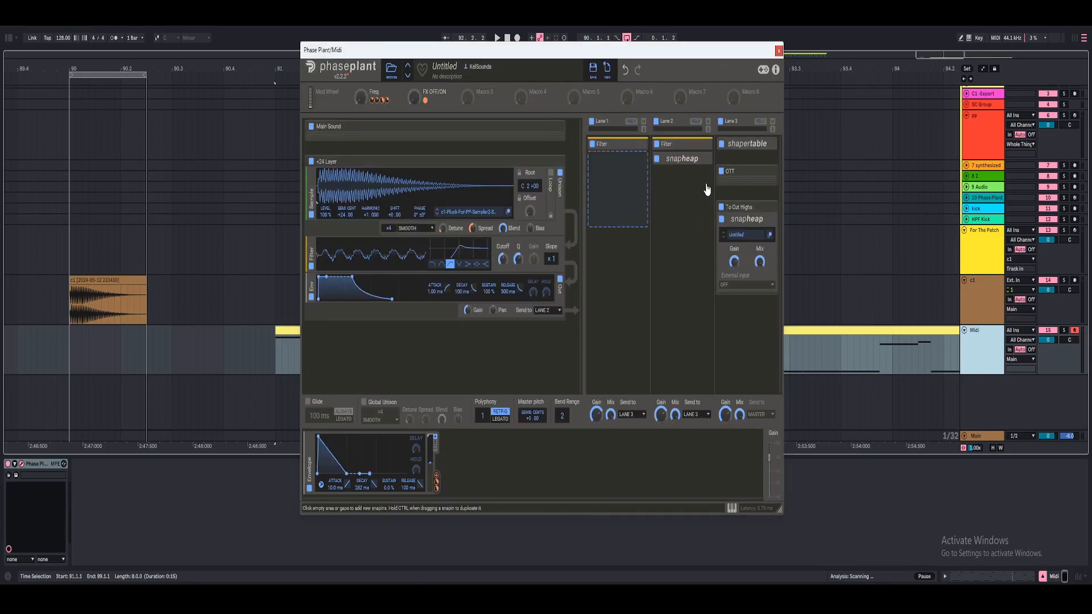
# Assign the Freq macro to the To Cut Highs Snap Heap's Mix with negative depth, audition the macro up to 100%, and collapse the group.
pyautogui.moveTo(393, 100); pyautogui.dragTo(760, 277)
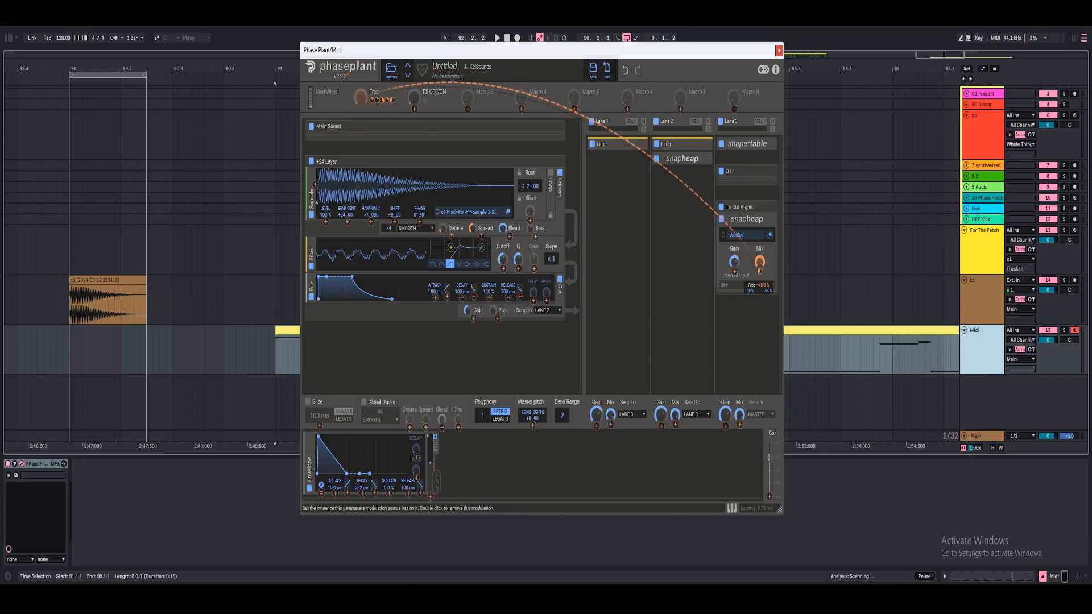
pyautogui.moveTo(761, 277); pyautogui.dragTo(760, 277)
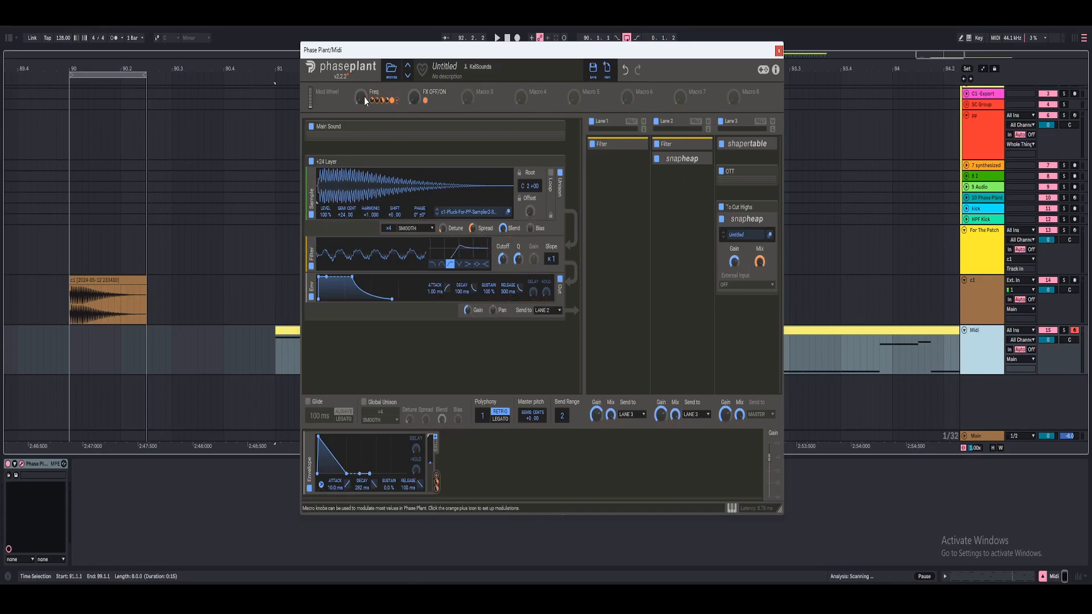
pyautogui.press('space')
pyautogui.moveTo(360, 97); pyautogui.dragTo(360, 23)
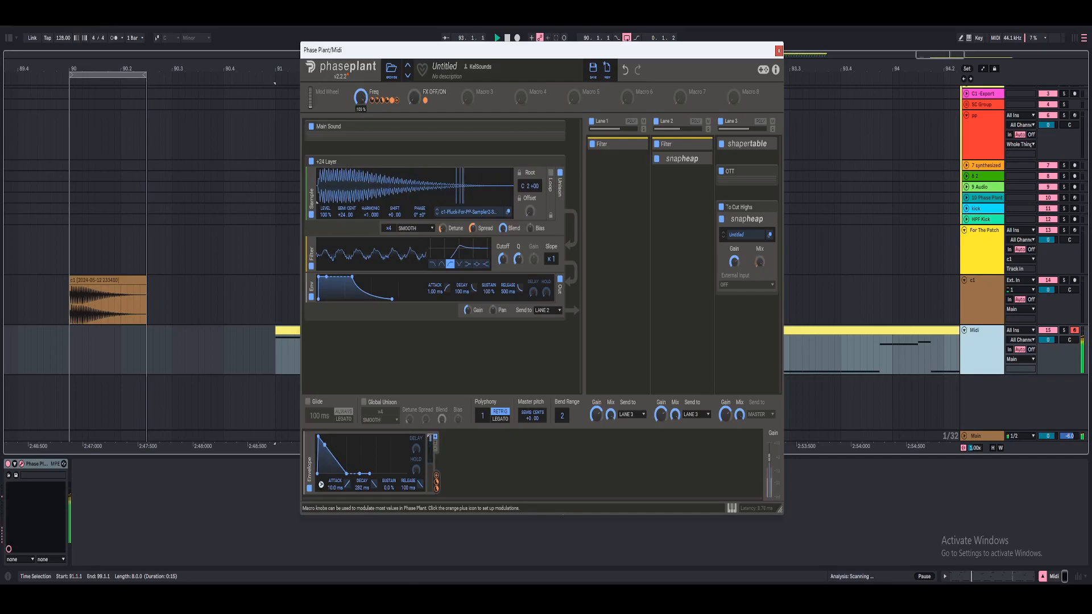
pyautogui.press('space')
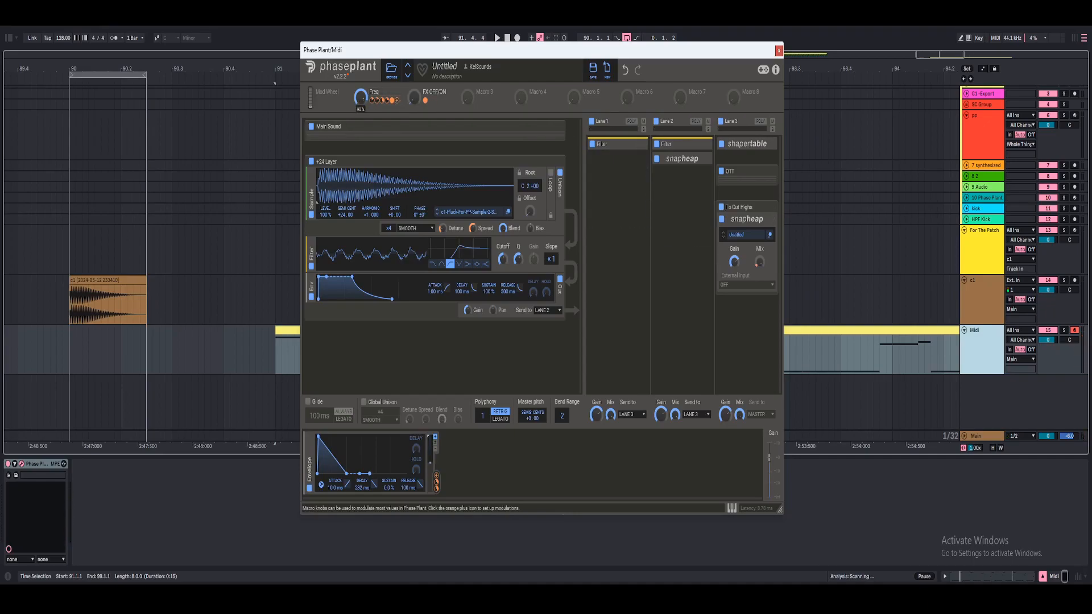
pyautogui.press('space')
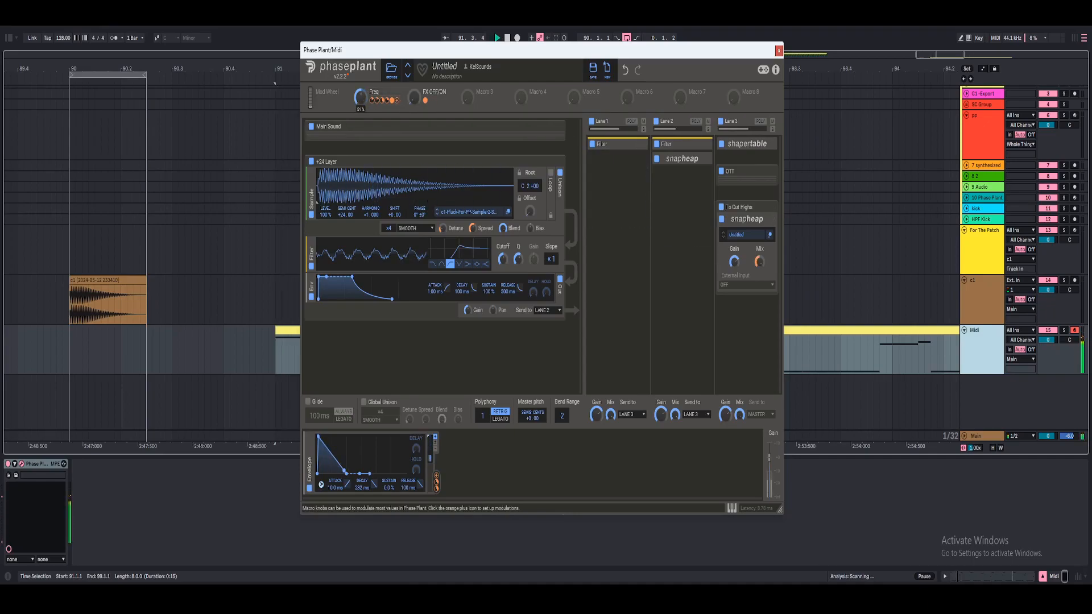
pyautogui.press('space')
pyautogui.click(377, 92)
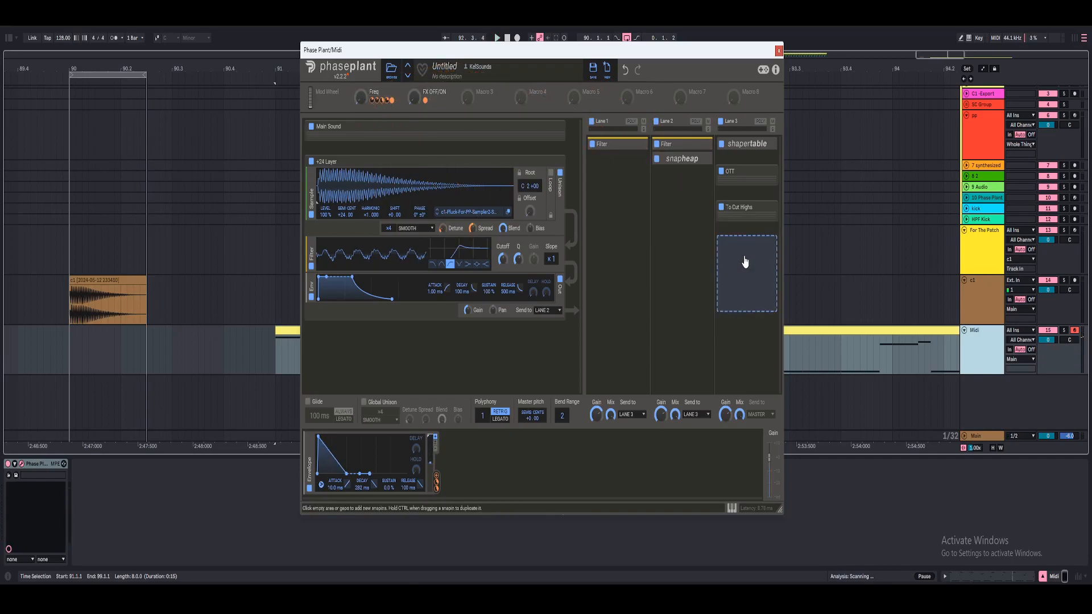
# Add a Limiter after the To Cut Highs group in Lane 3 and set its In Gain to 3 dB during playback.
pyautogui.click(744, 258)
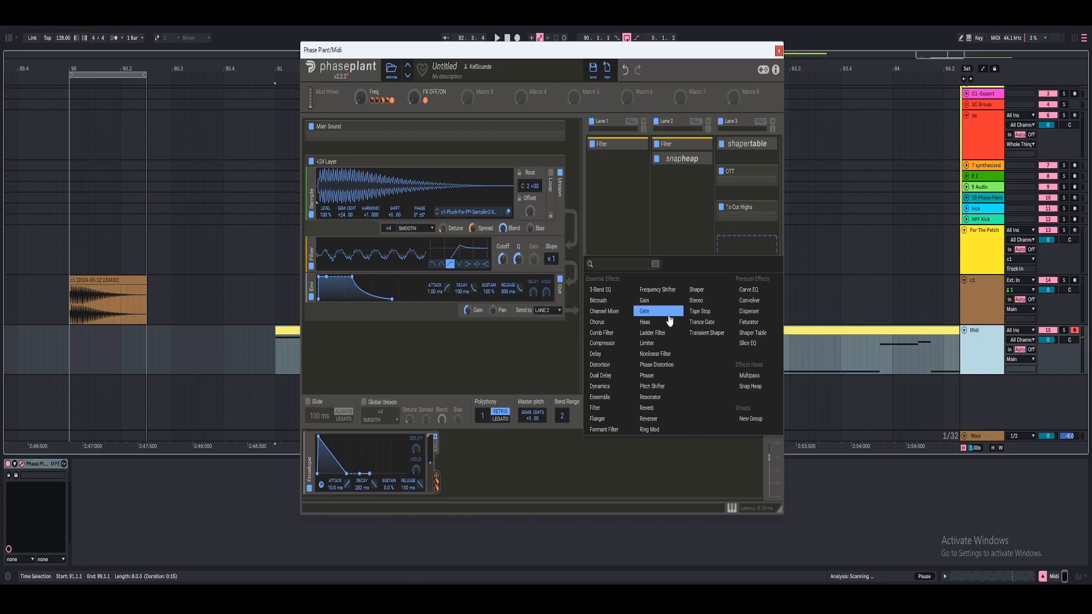
pyautogui.click(646, 343)
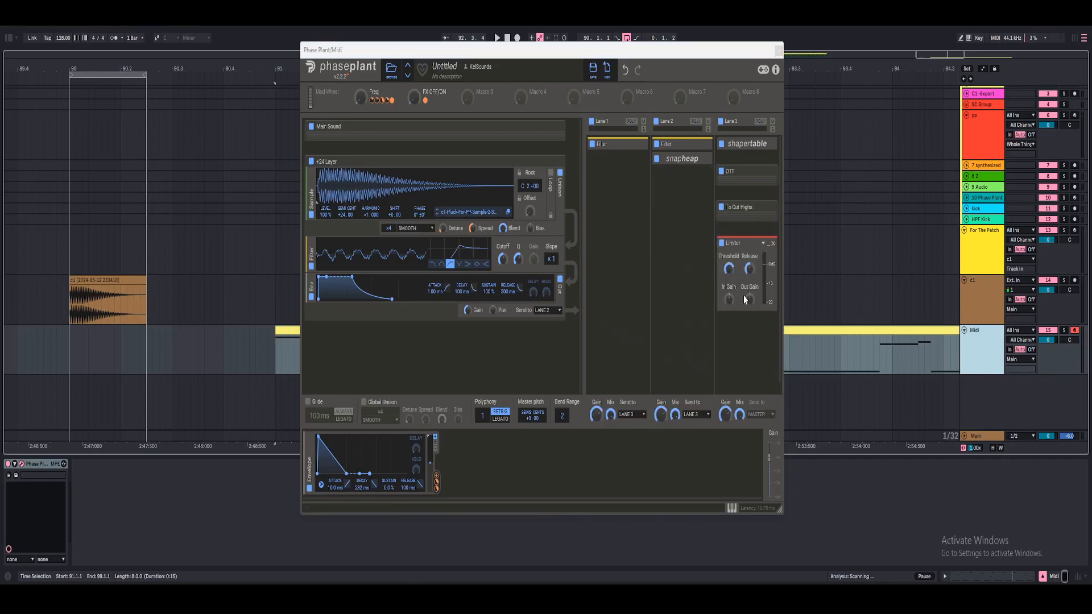
pyautogui.press('space')
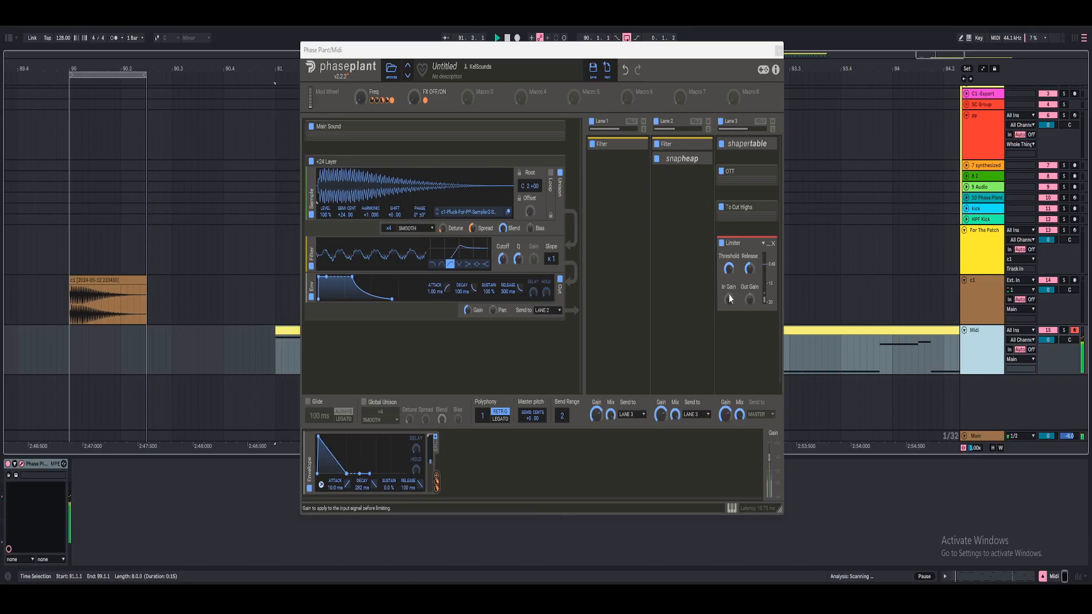
pyautogui.rightClick(729, 300)
pyautogui.write('3')
pyautogui.press('Return')
pyautogui.press('space')
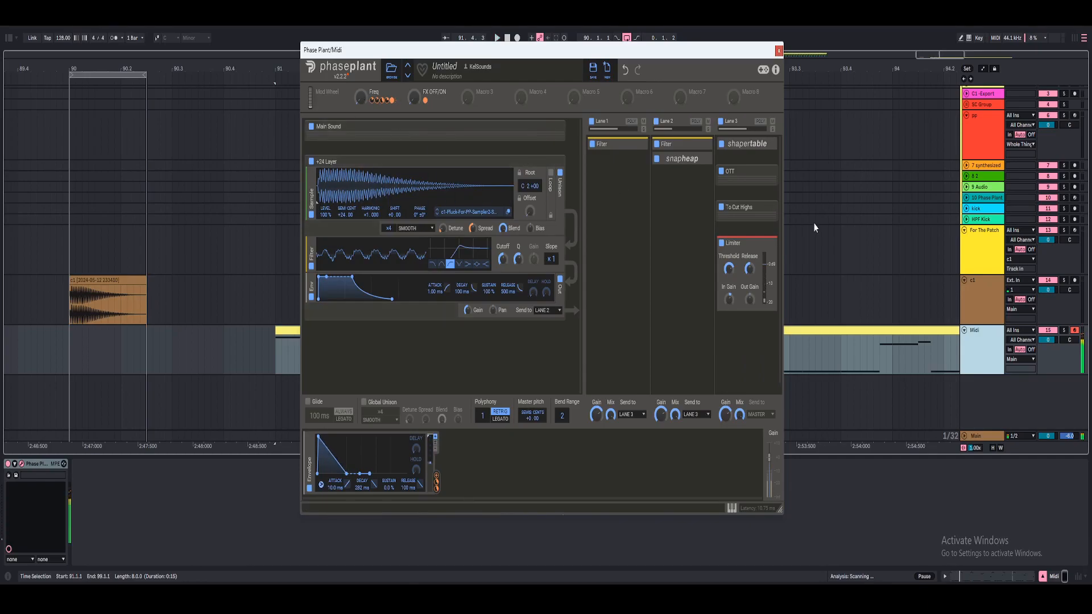
# Audition the patch with the Freq and FX OFF/ON macros raised fully, and return both macros to zero.
pyautogui.moveTo(363, 98); pyautogui.dragTo(363, 34)
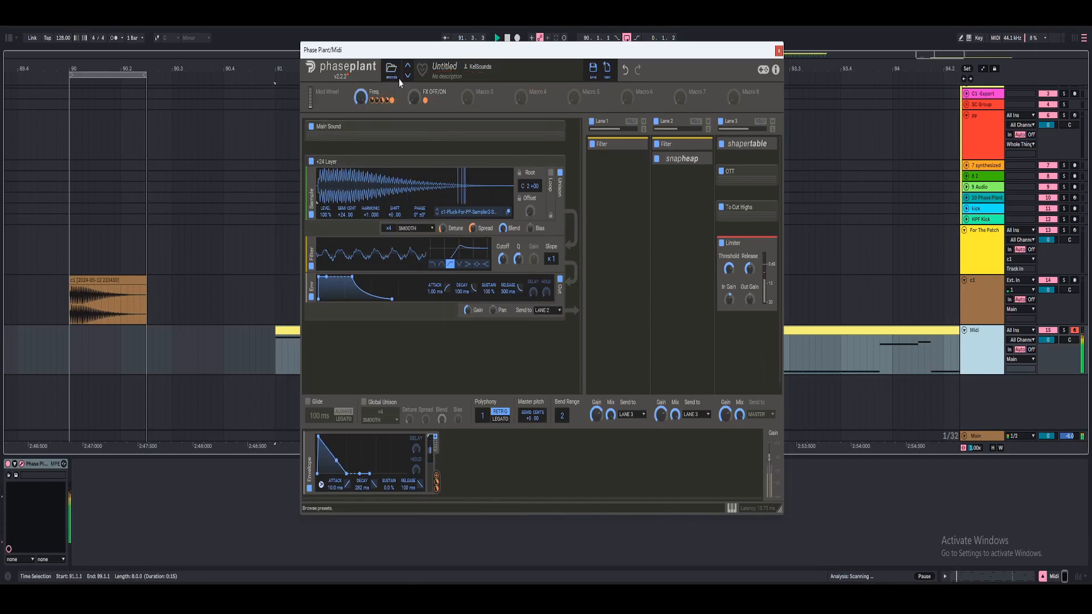
pyautogui.moveTo(412, 96); pyautogui.dragTo(413, 34)
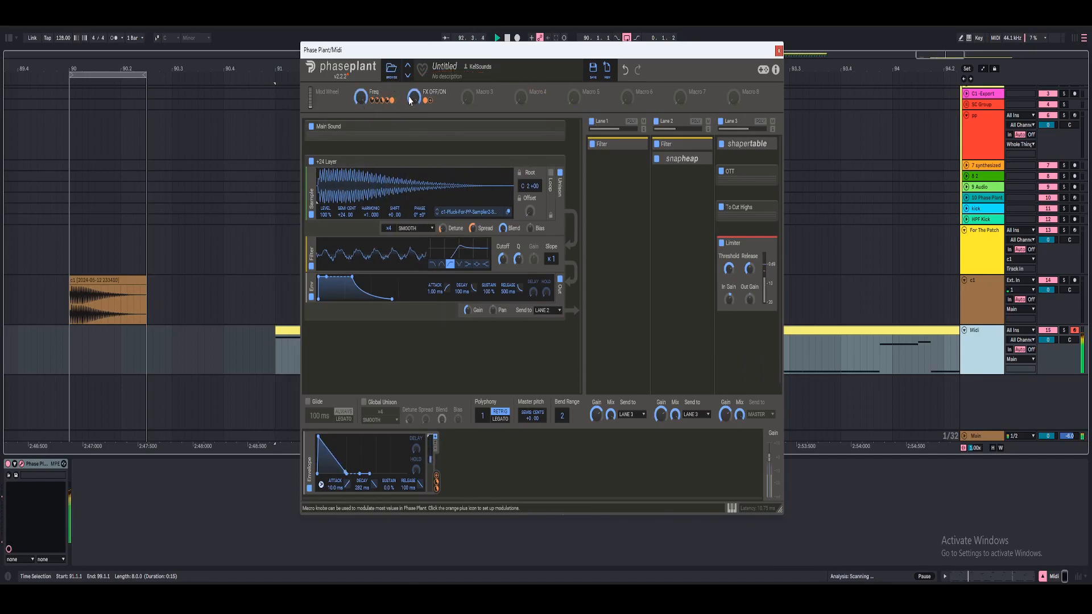
pyautogui.moveTo(360, 97); pyautogui.dragTo(360, 165)
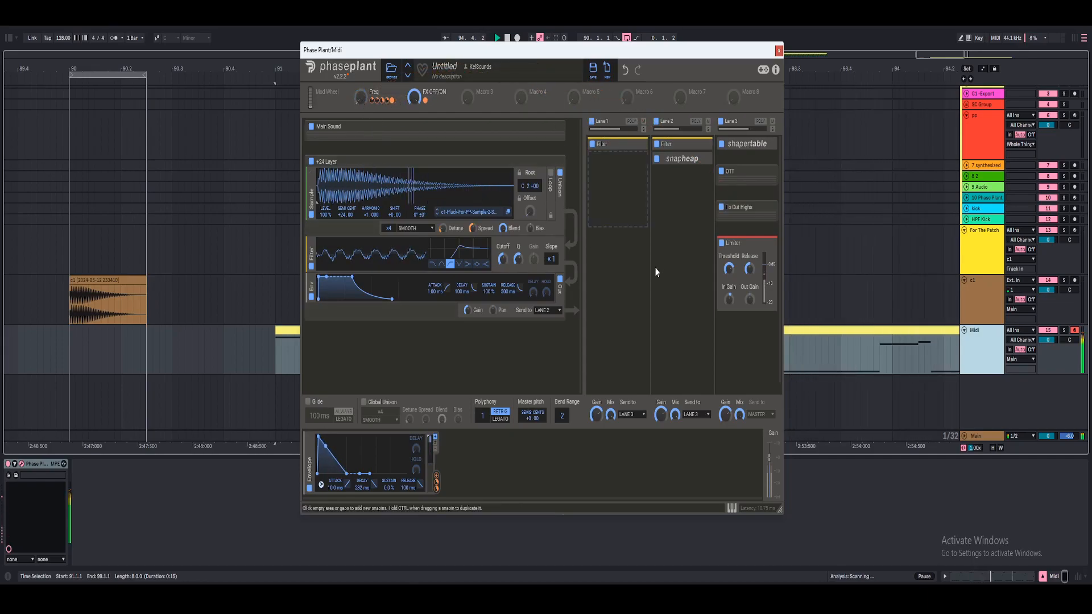
pyautogui.press('space')
pyautogui.press('space')
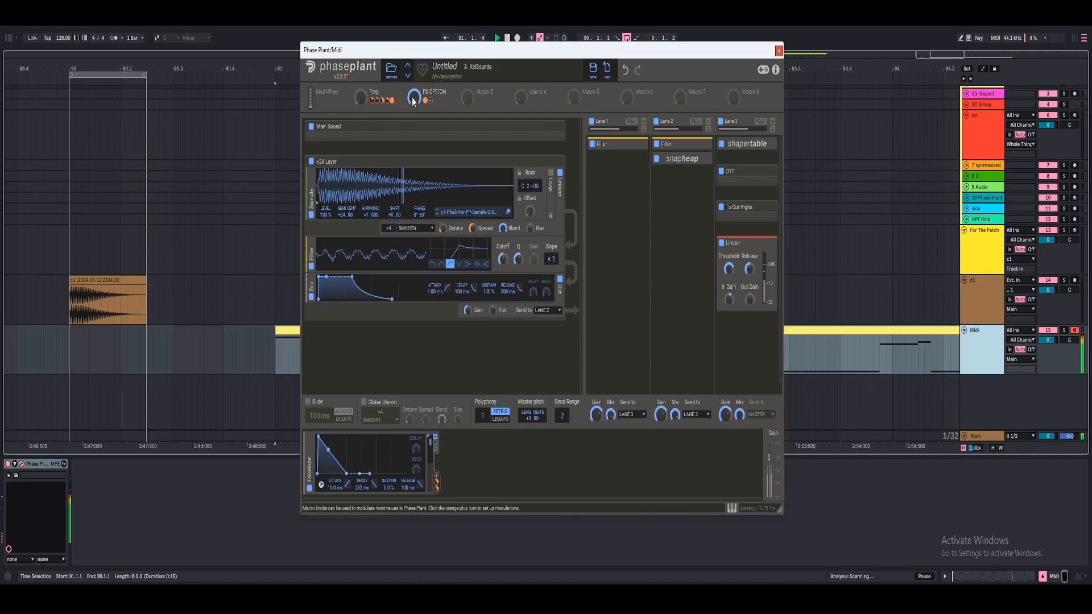
pyautogui.doubleClick(397, 93)
pyautogui.doubleClick(414, 98)
pyautogui.press('space')
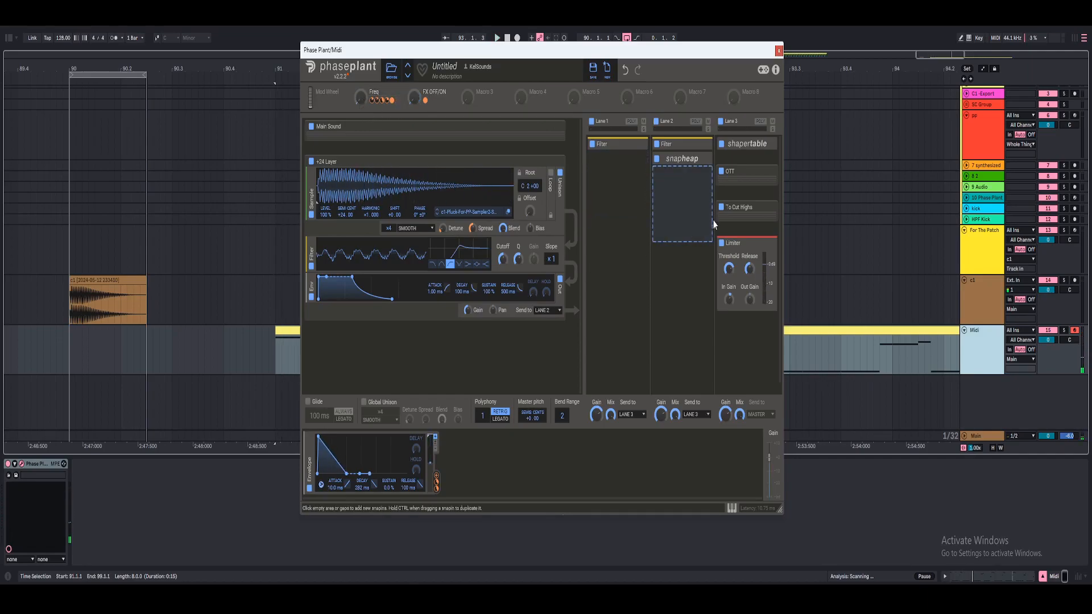
pyautogui.press('space')
pyautogui.press('space')
pyautogui.press('space')
# Collapse the Limiter and create a modulator group named For Mods containing the Envelope, with the groups folded.
pyautogui.click(767, 251)
pyautogui.click(449, 455)
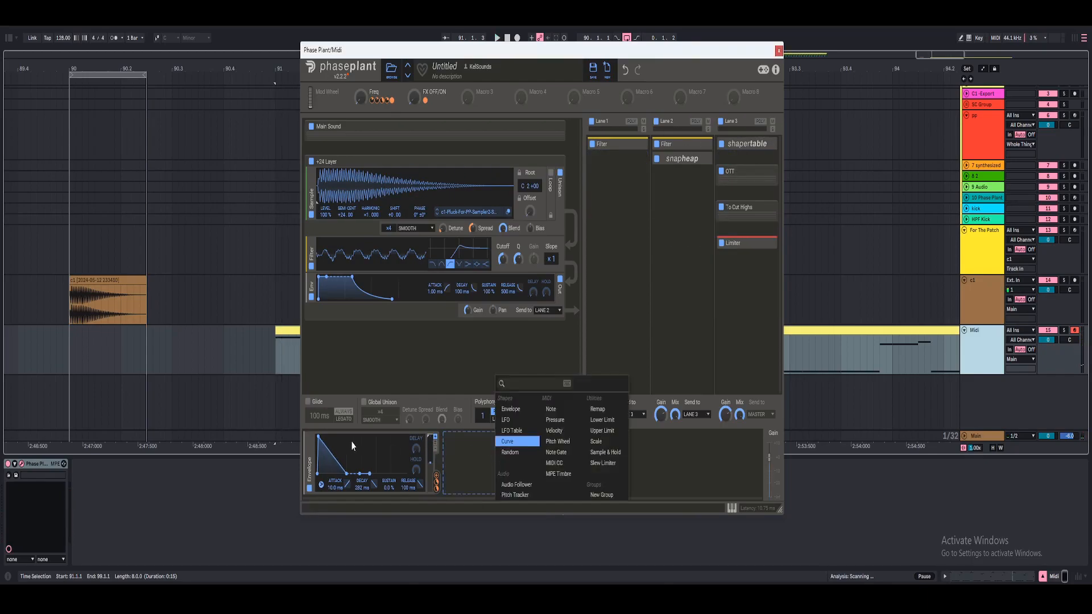
pyautogui.click(592, 499)
pyautogui.moveTo(455, 477); pyautogui.dragTo(328, 469)
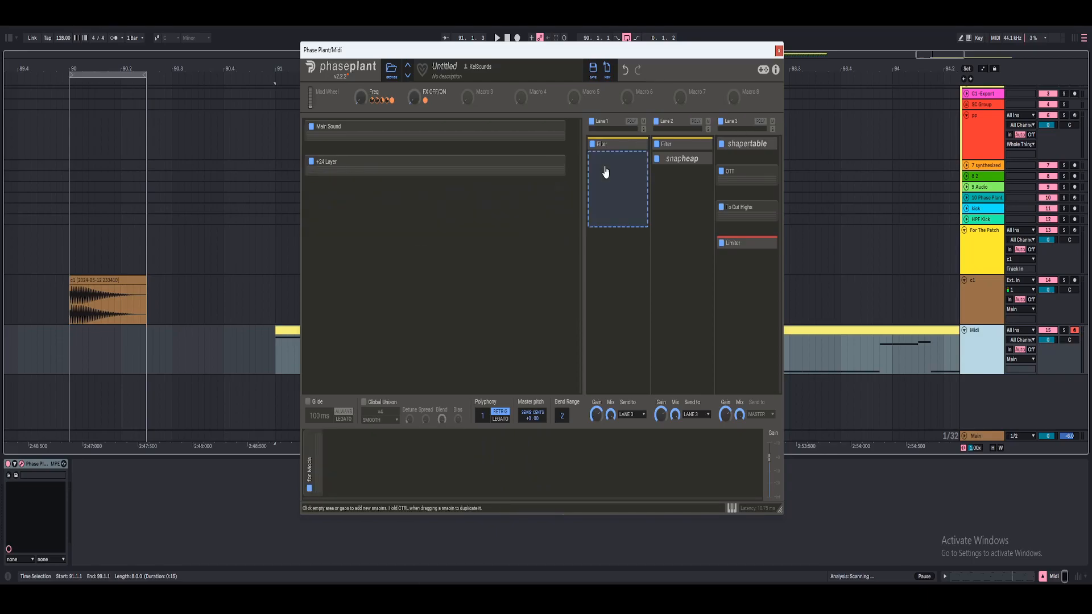
# Play back the Midi track's clip to listen to the complete patch.
pyautogui.press('space')
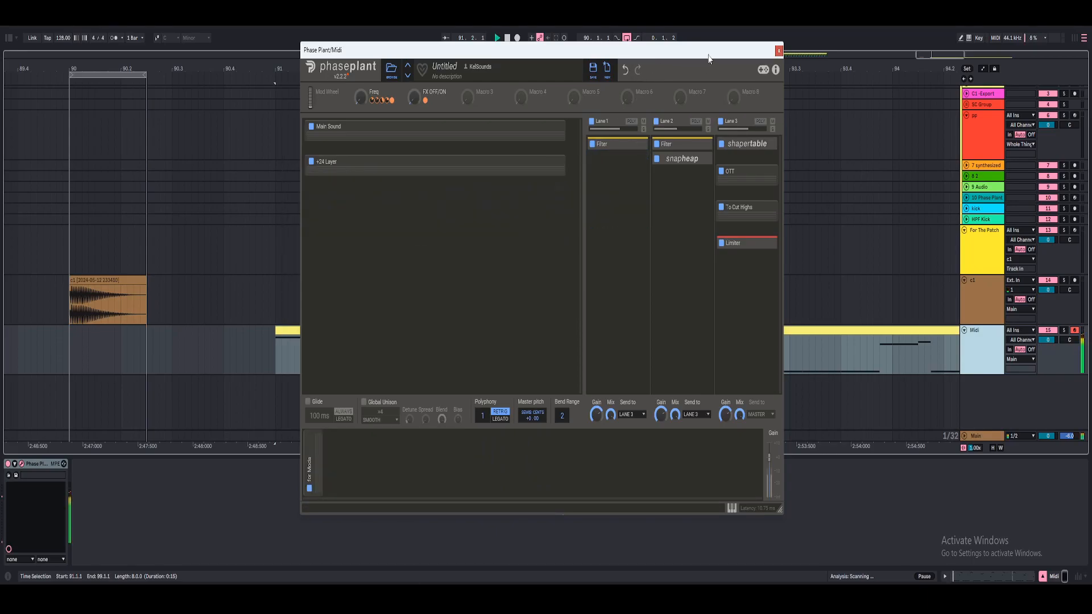
pyautogui.moveTo(679, 50); pyautogui.dragTo(692, 66)
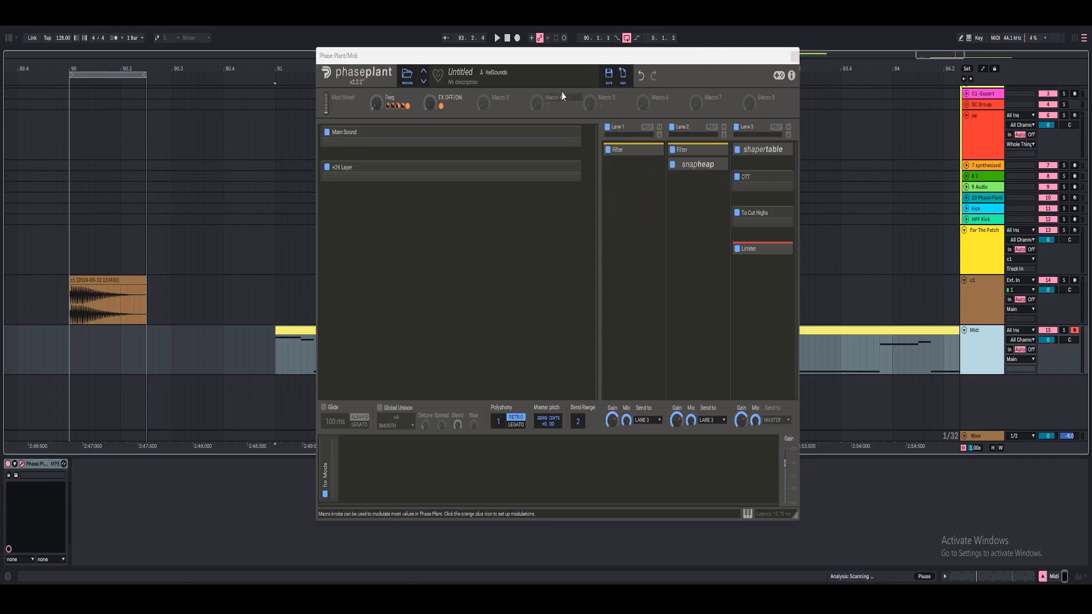
pyautogui.click(104, 275)
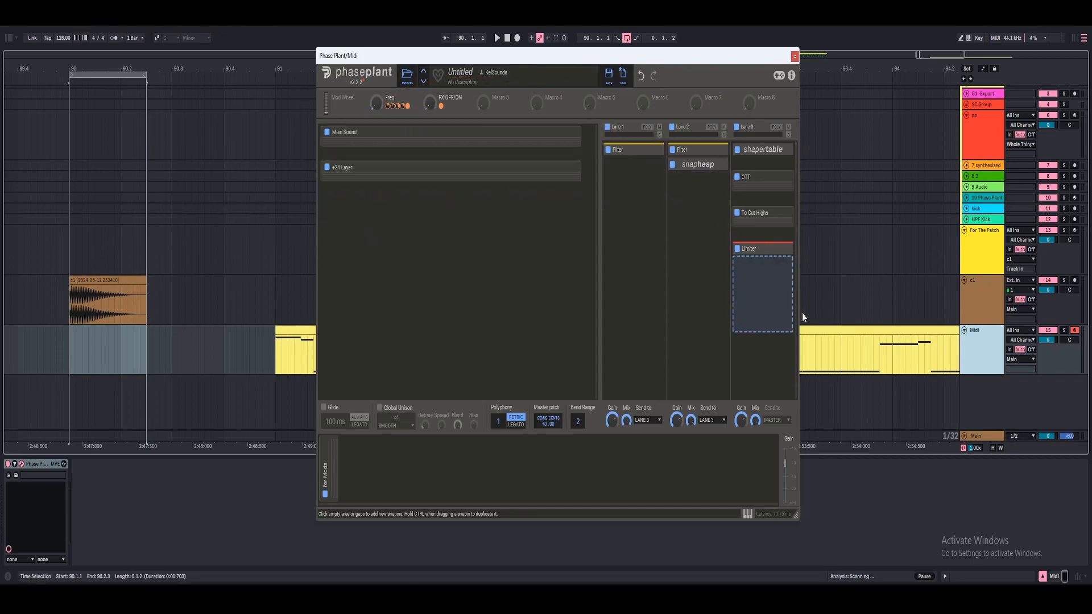
pyautogui.click(861, 329)
pyautogui.press('space')
pyautogui.press('space')
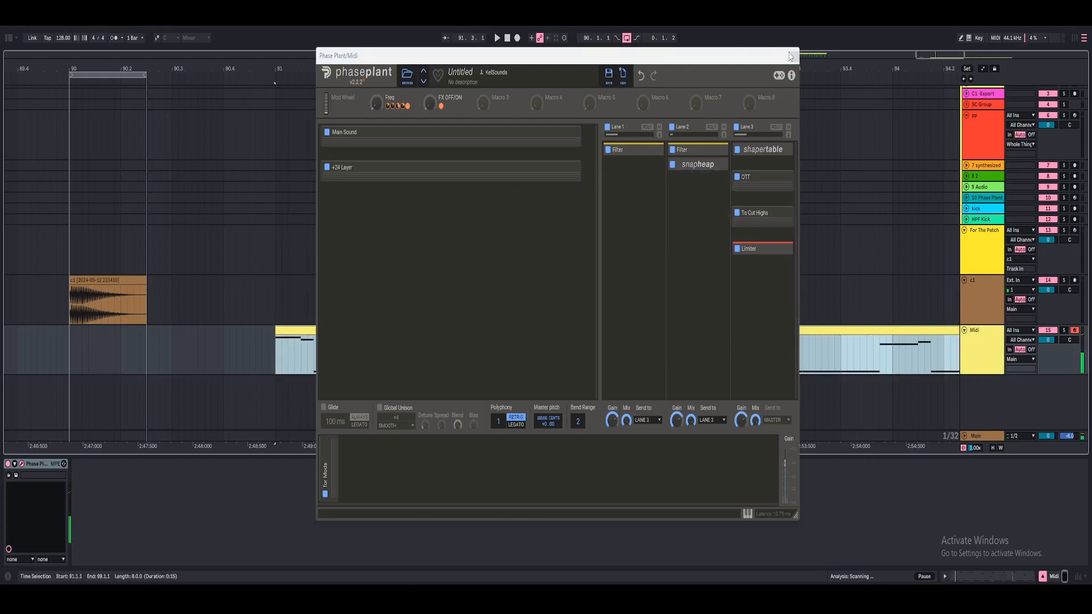